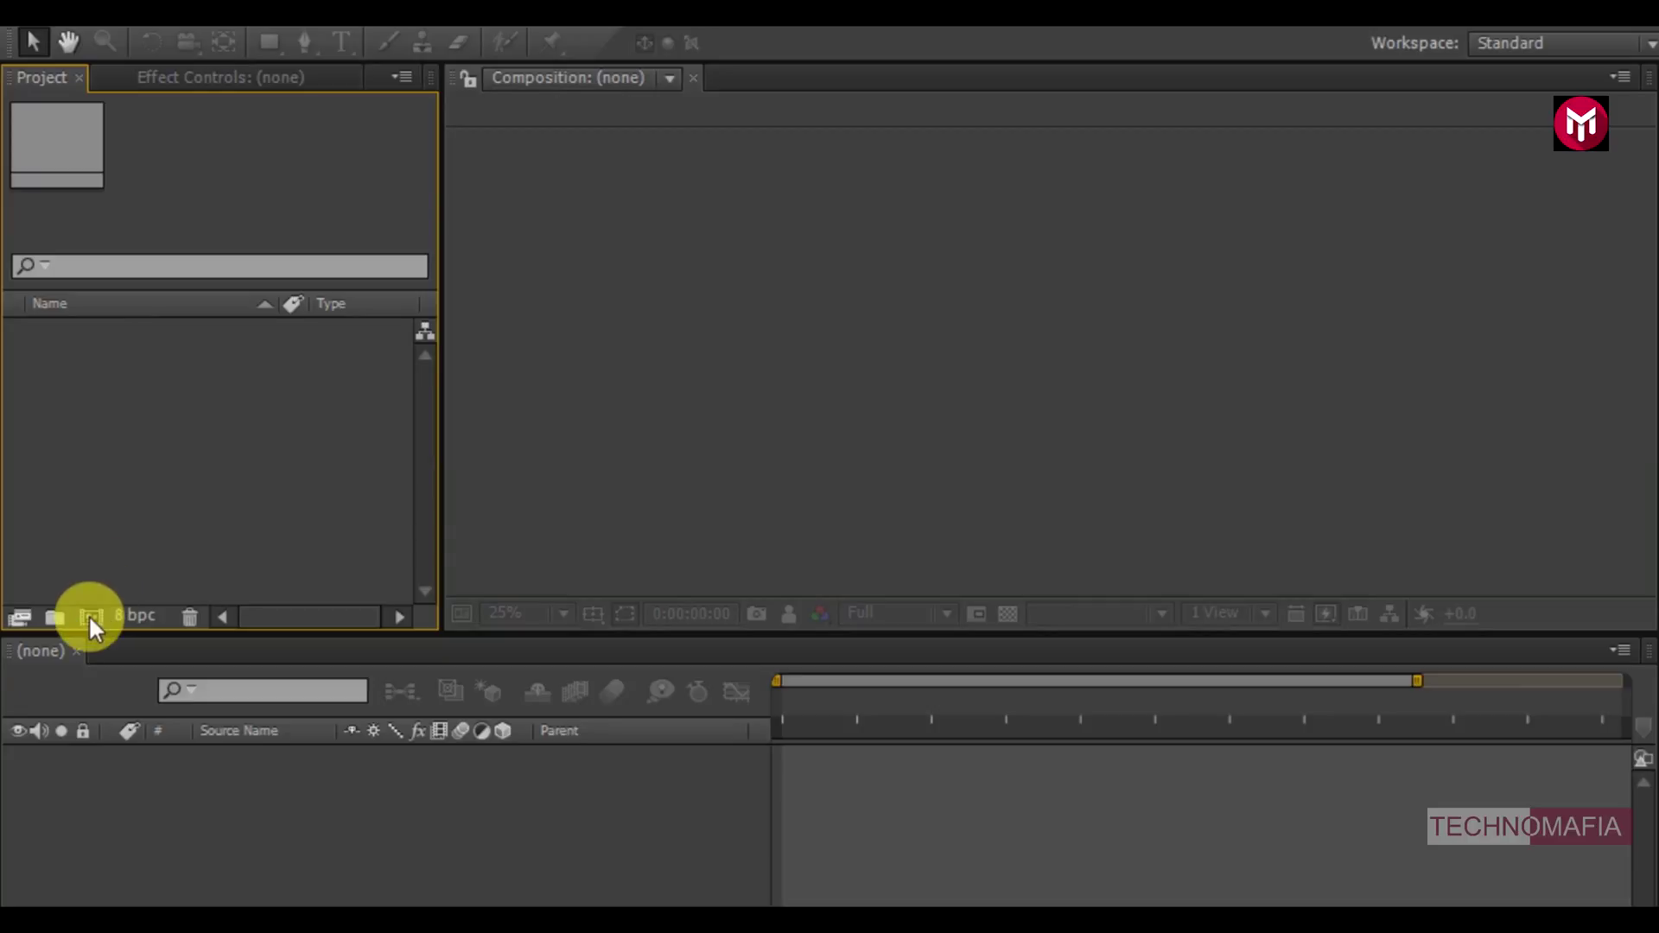
Create a new composition named Media.
click(89, 615)
text(Media)
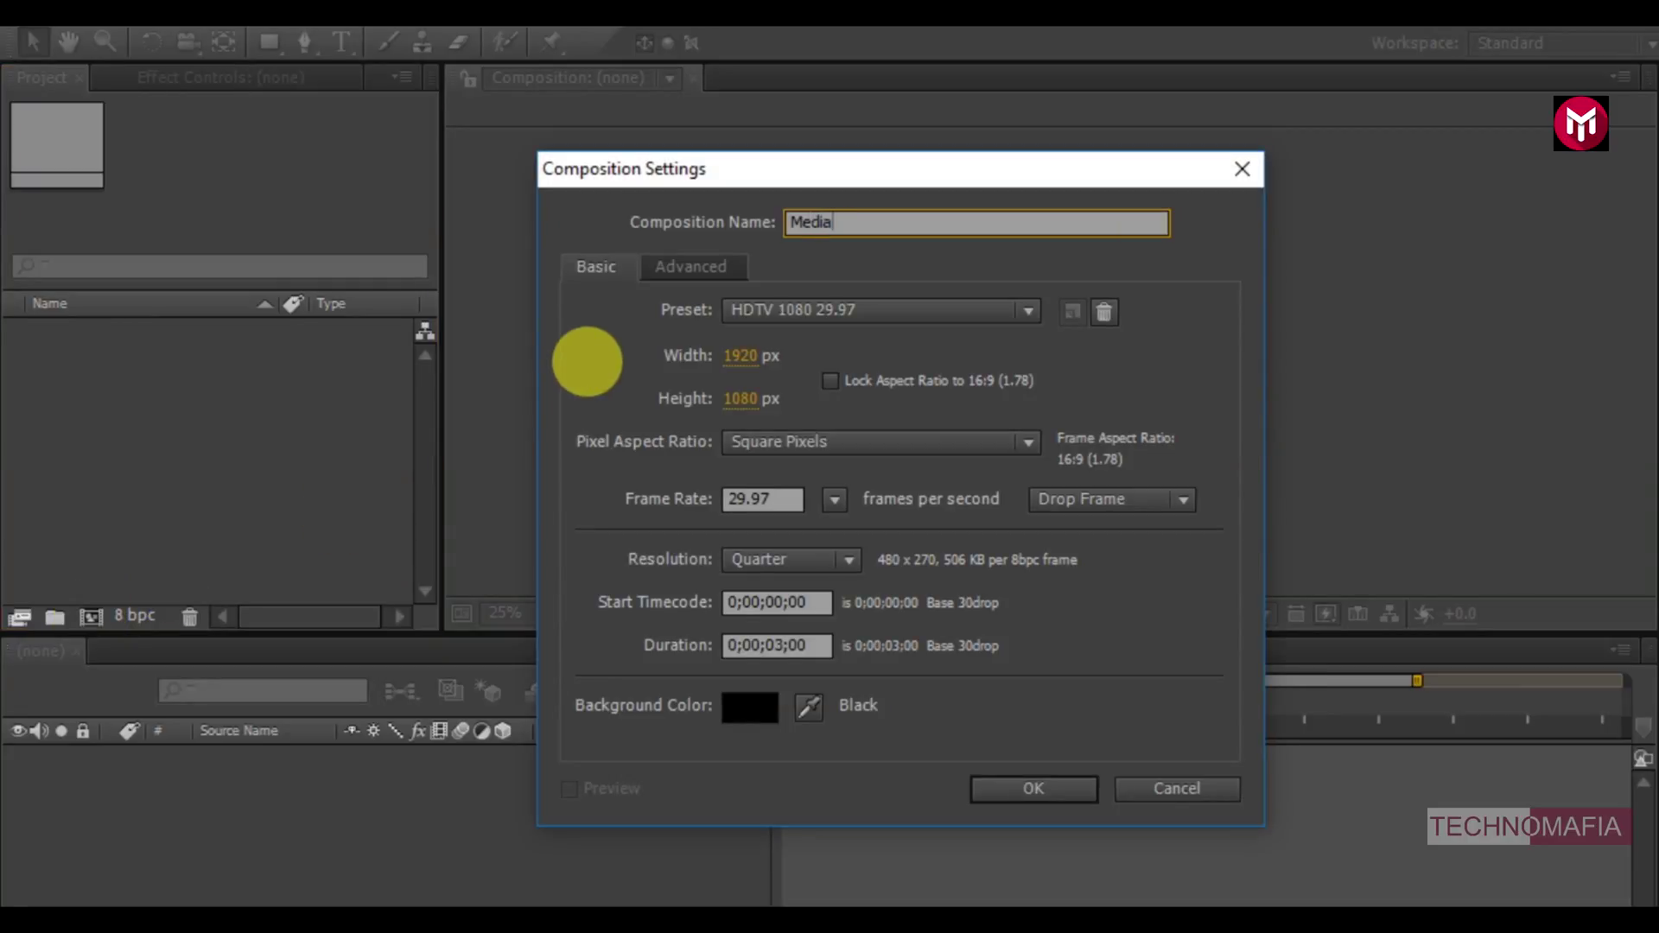
click(1023, 782)
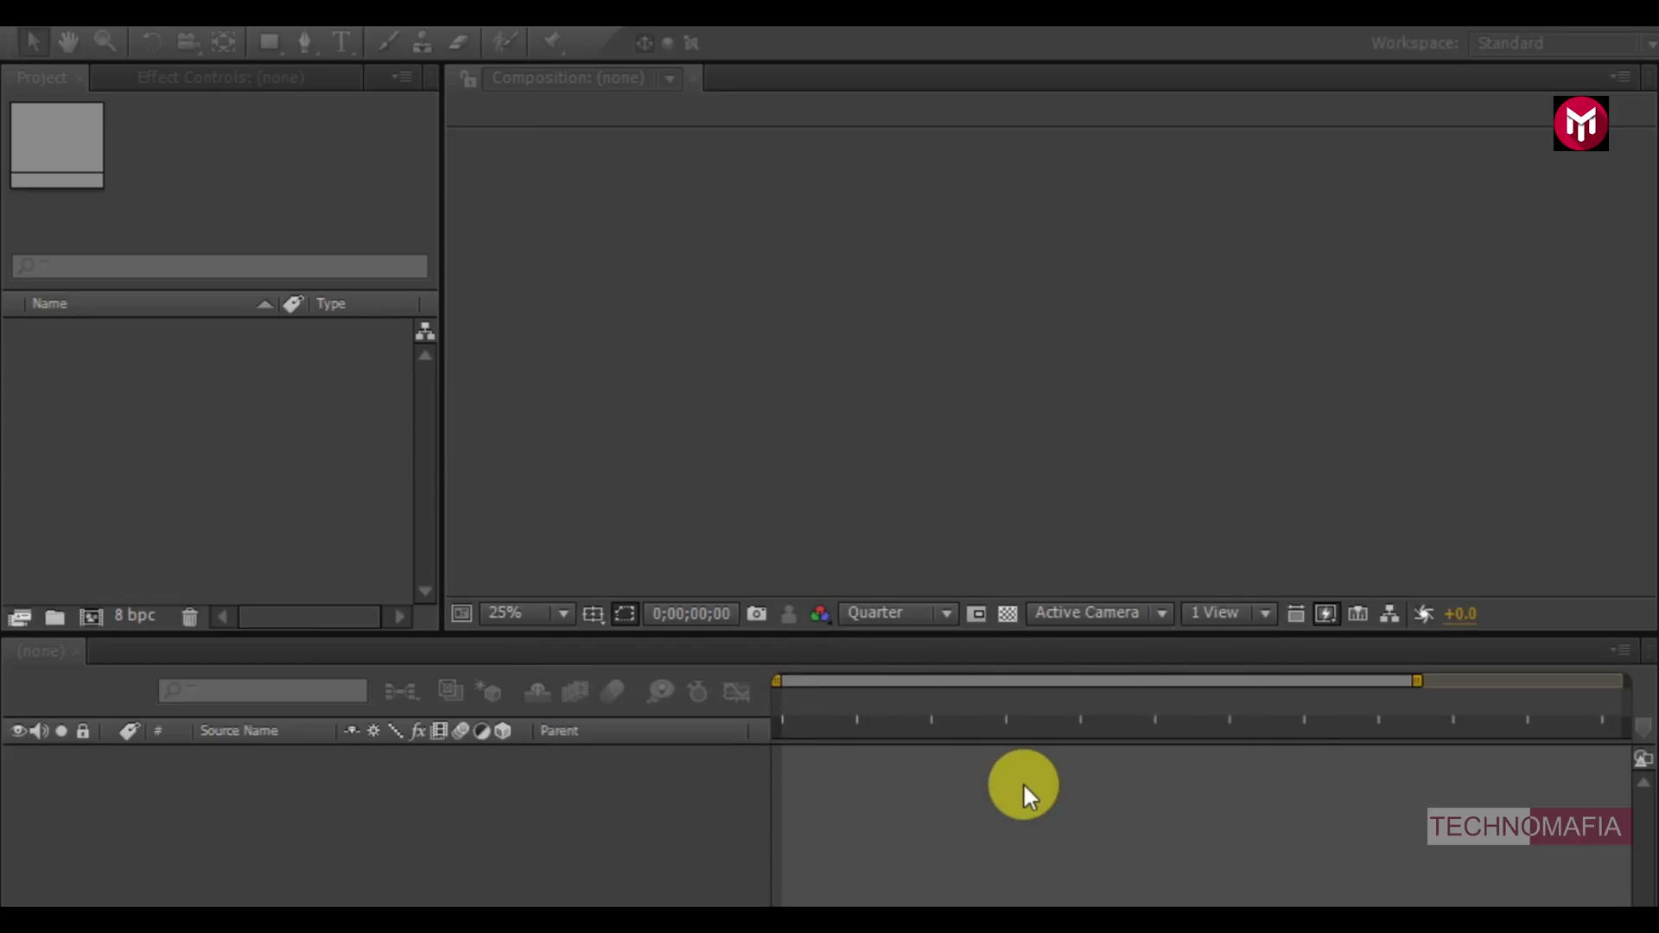
Import clouds_daylight.jpg and foggy_forest.jpg and add both to the Media timeline as layers.
right_click(126, 511)
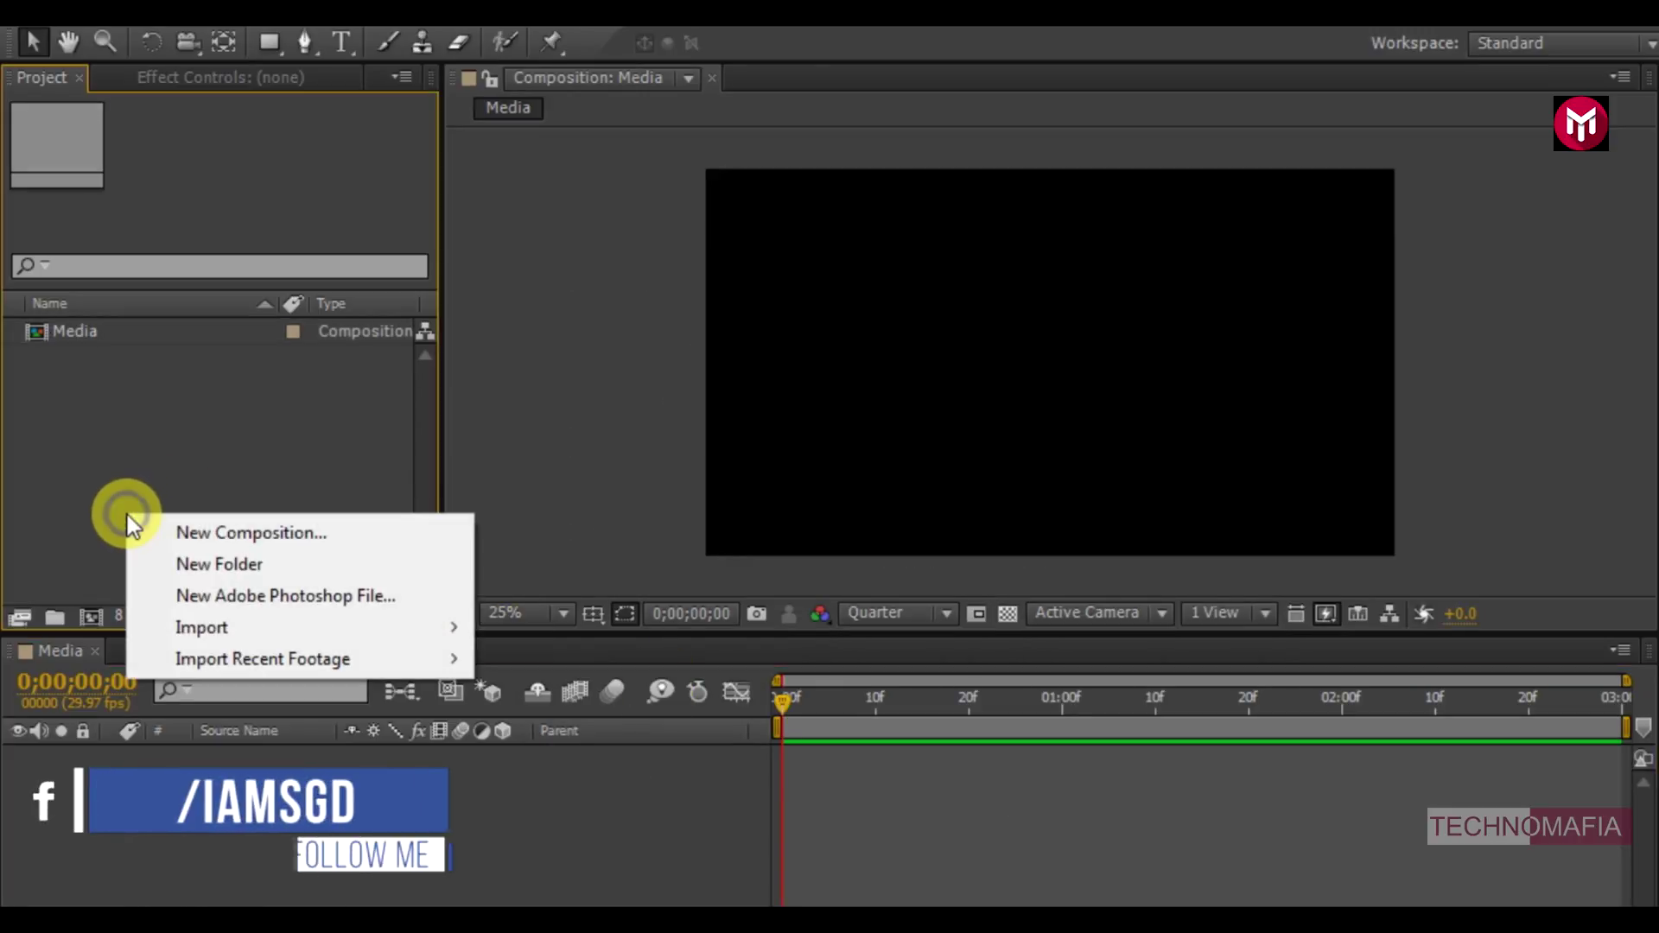
mouse_move(333, 628)
click(553, 632)
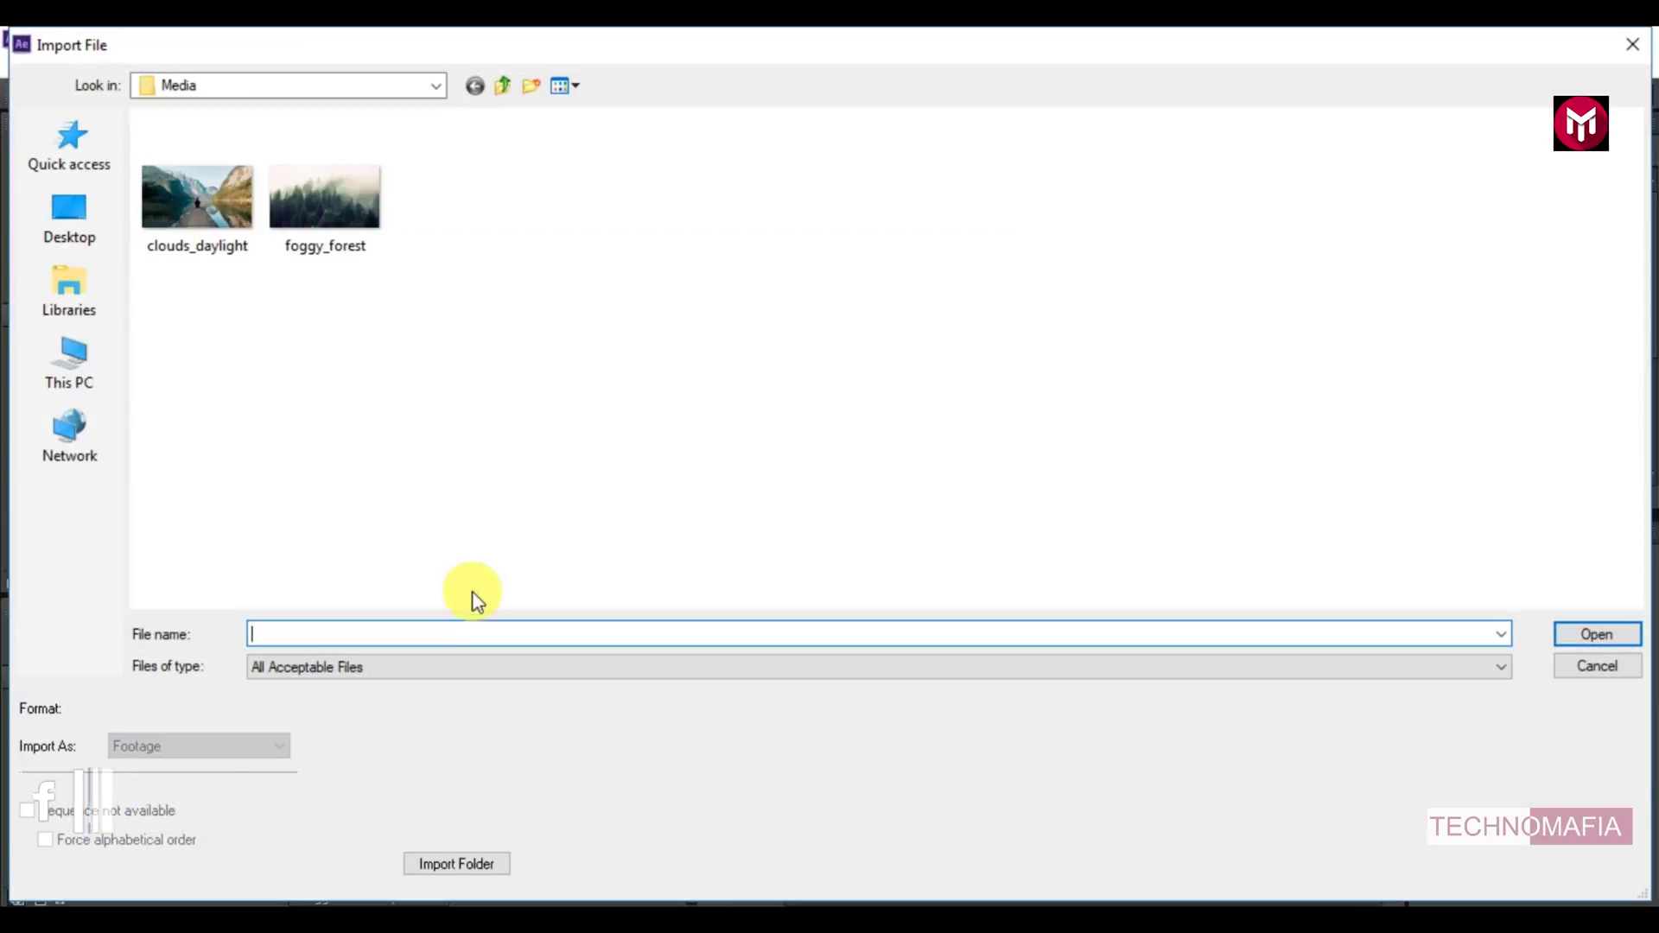
drag(370, 289, 192, 163)
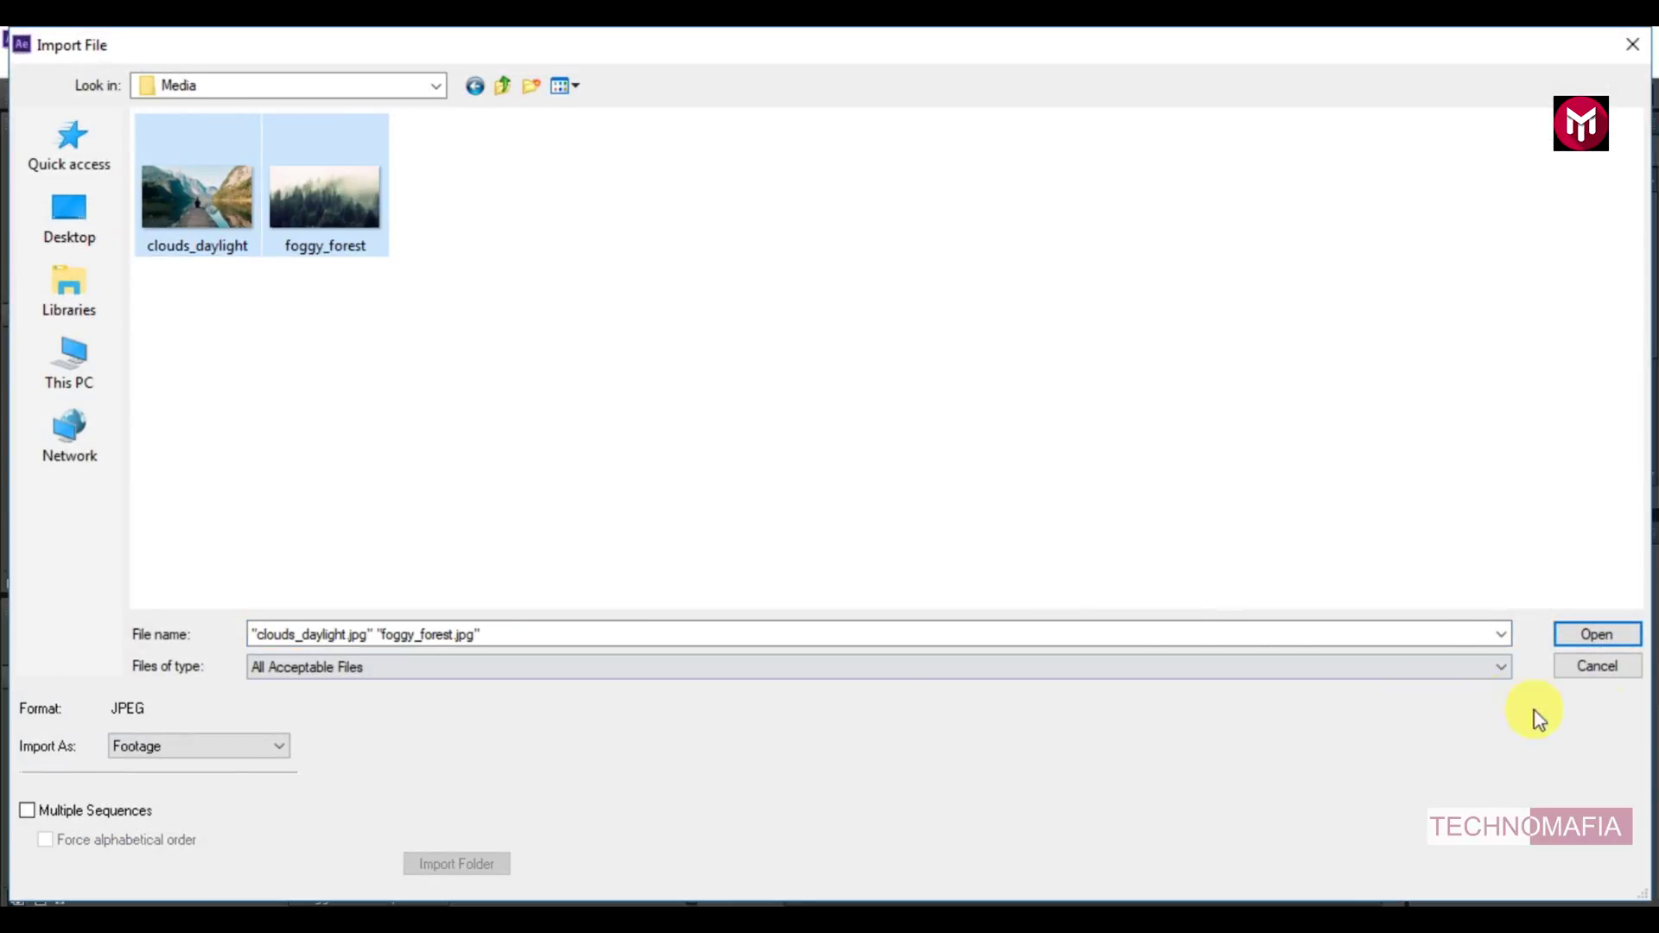
click(1615, 637)
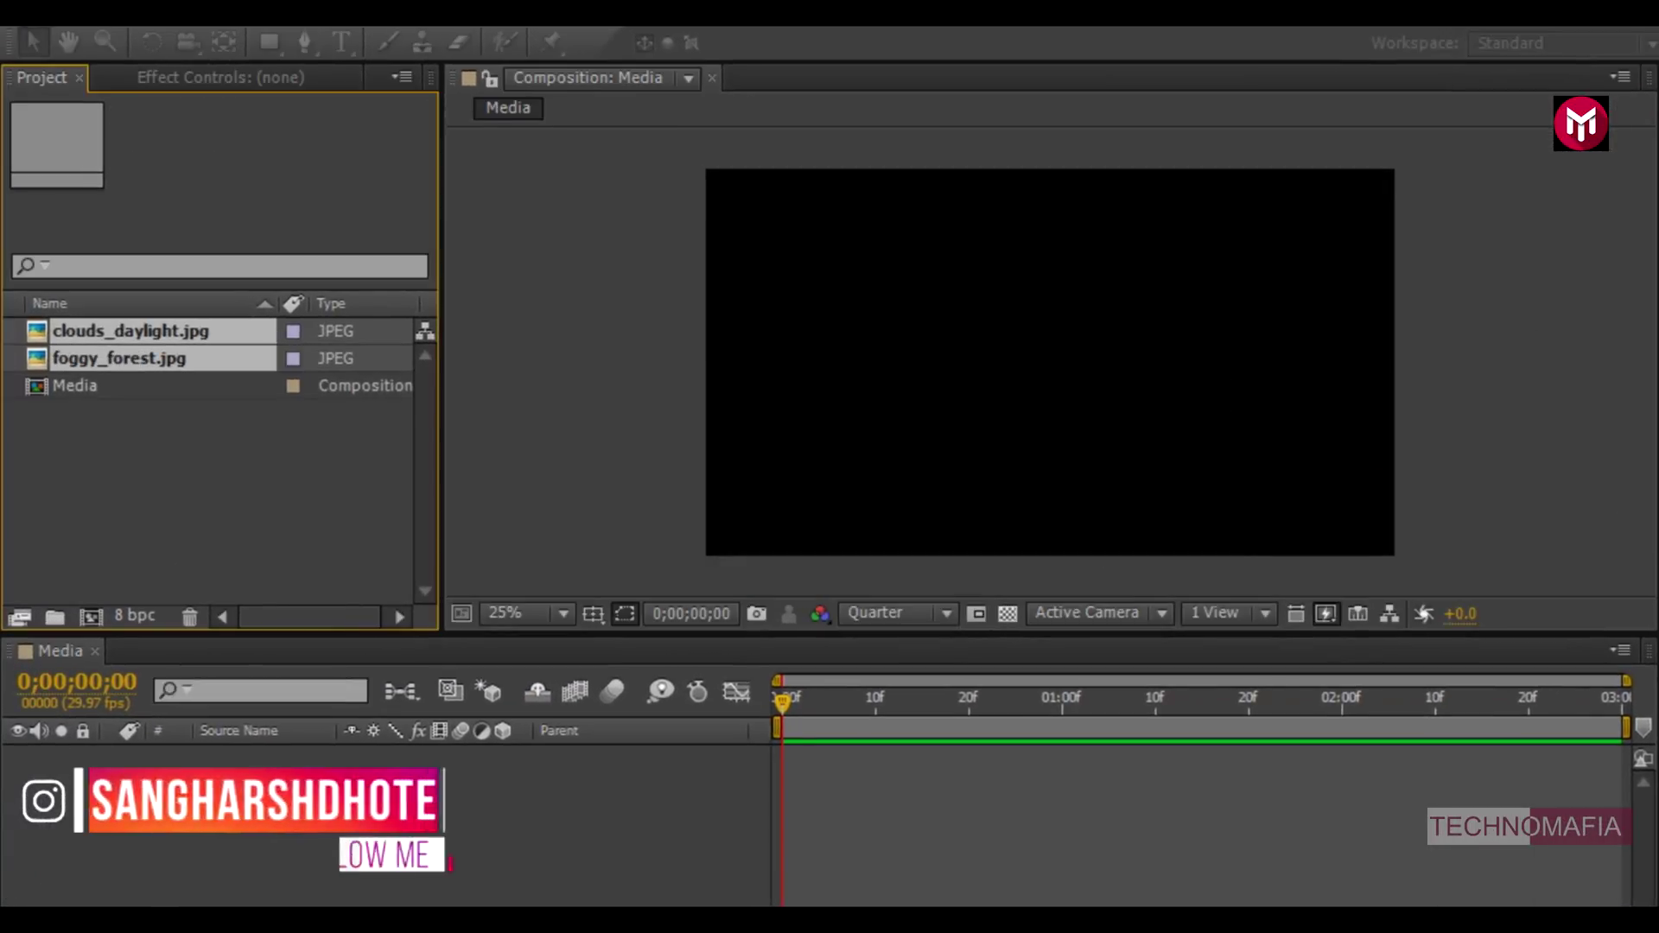
drag(145, 368, 137, 796)
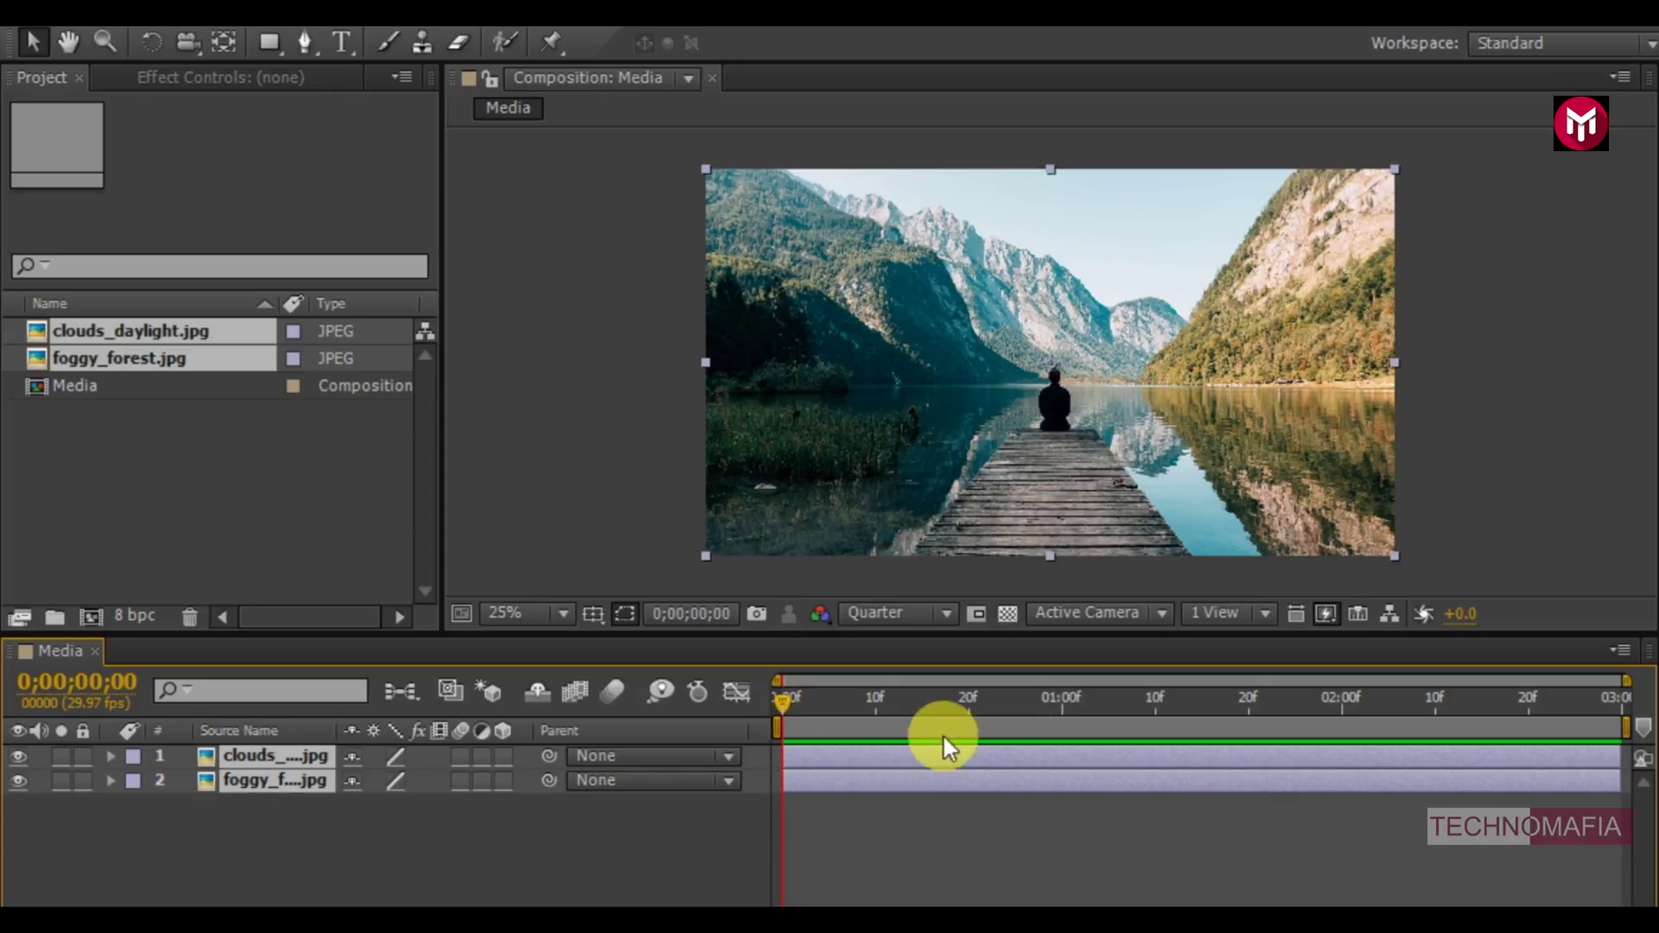
Trim both photo layers to end at 1 second.
click(1061, 701)
key(alt+bracketright)
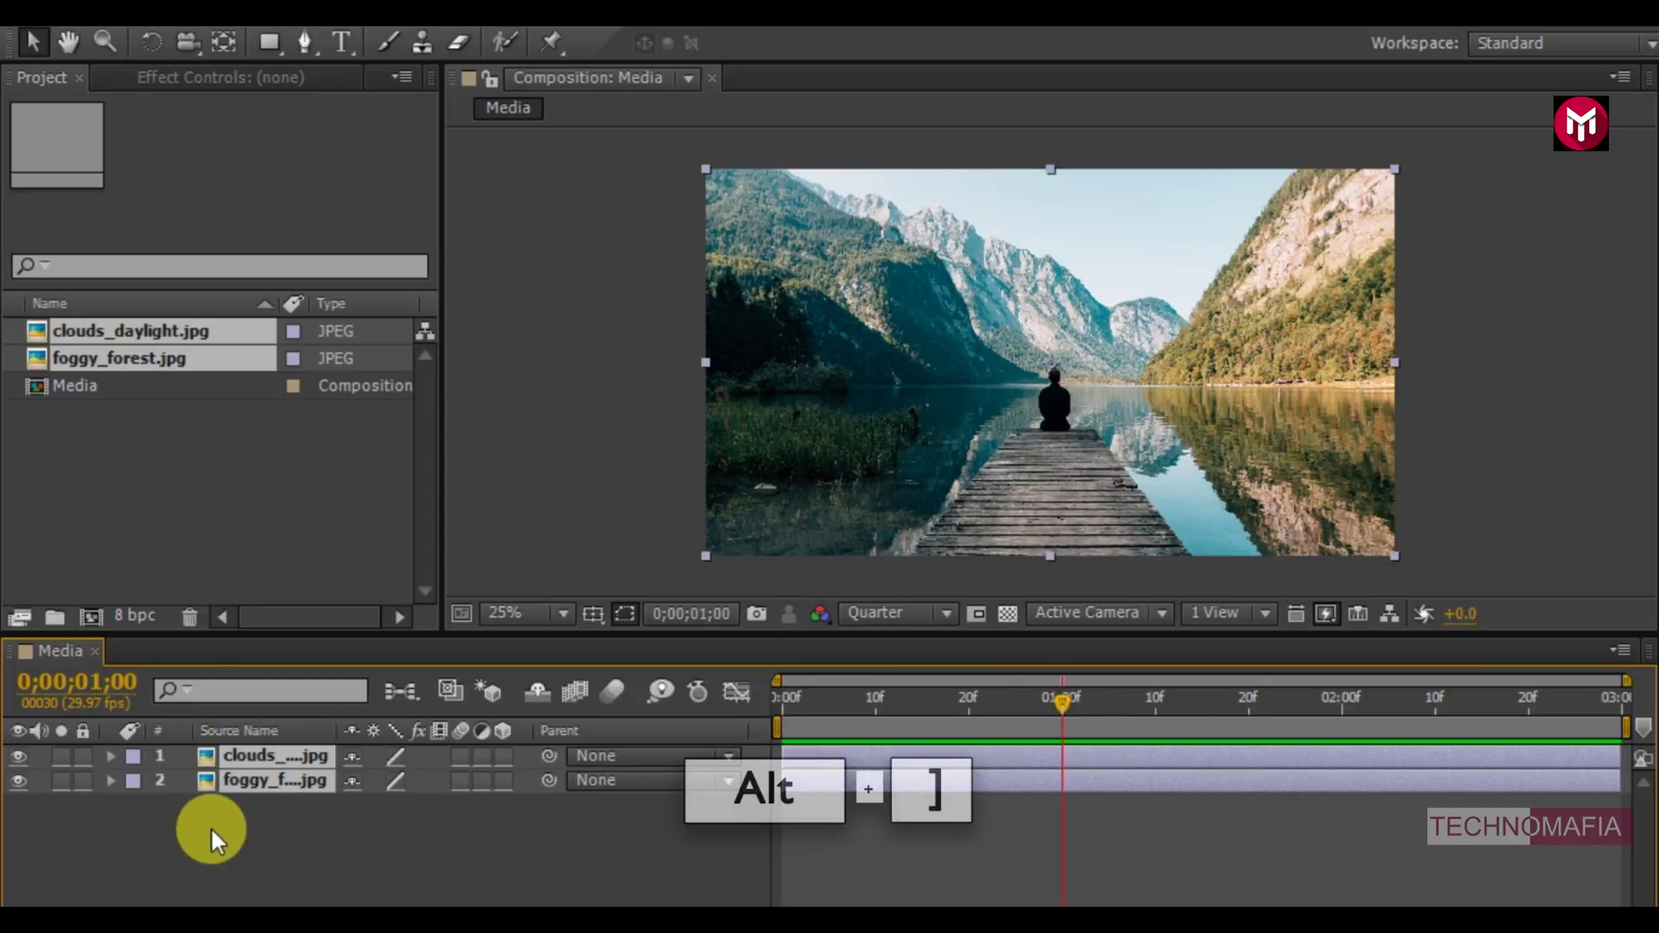
key(alt+bracketright)
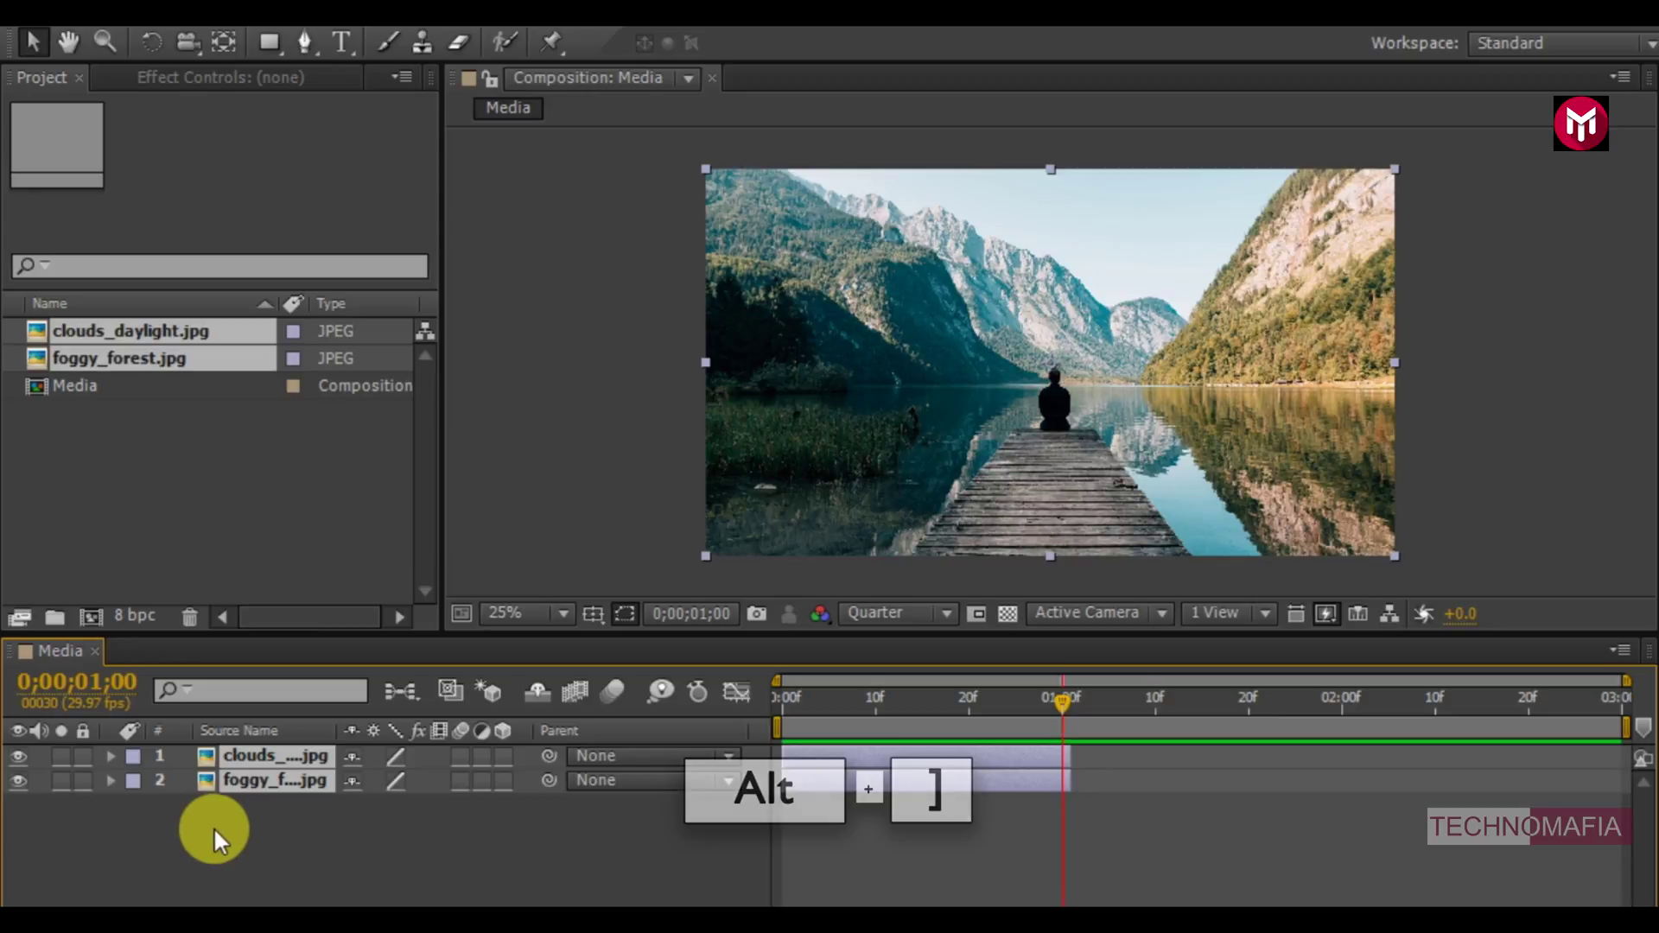
click(648, 815)
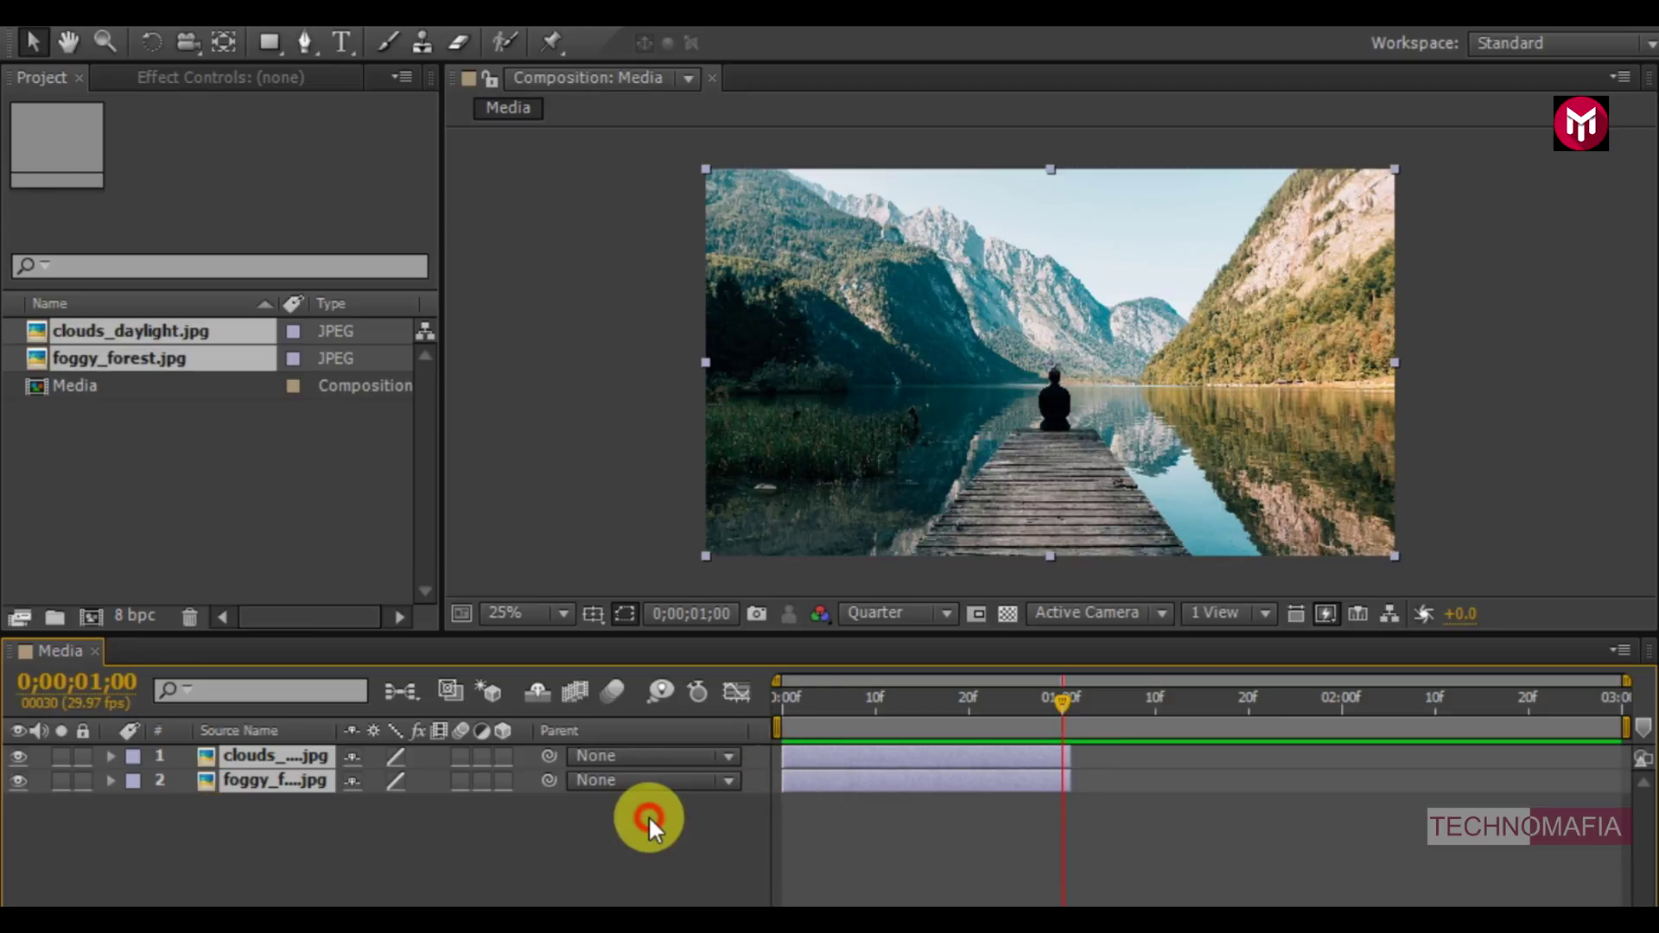
Slide clouds_daylight to start at 1 second and end the work area at 2 seconds.
drag(793, 764, 1081, 739)
drag(1627, 726, 1348, 739)
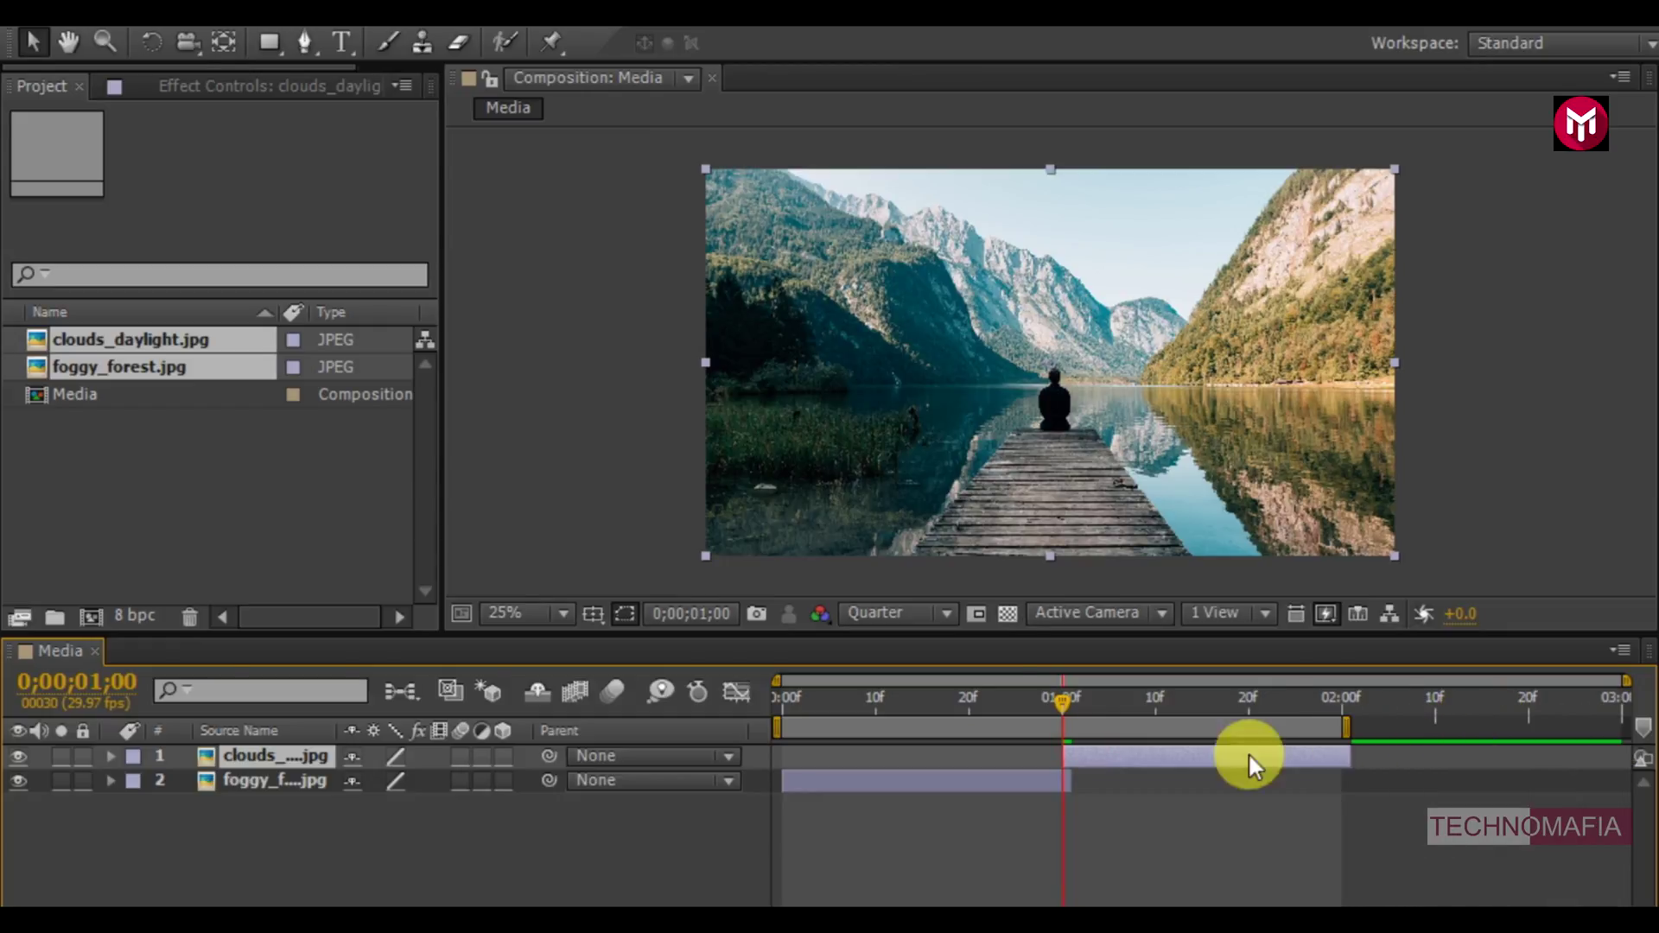
click(101, 890)
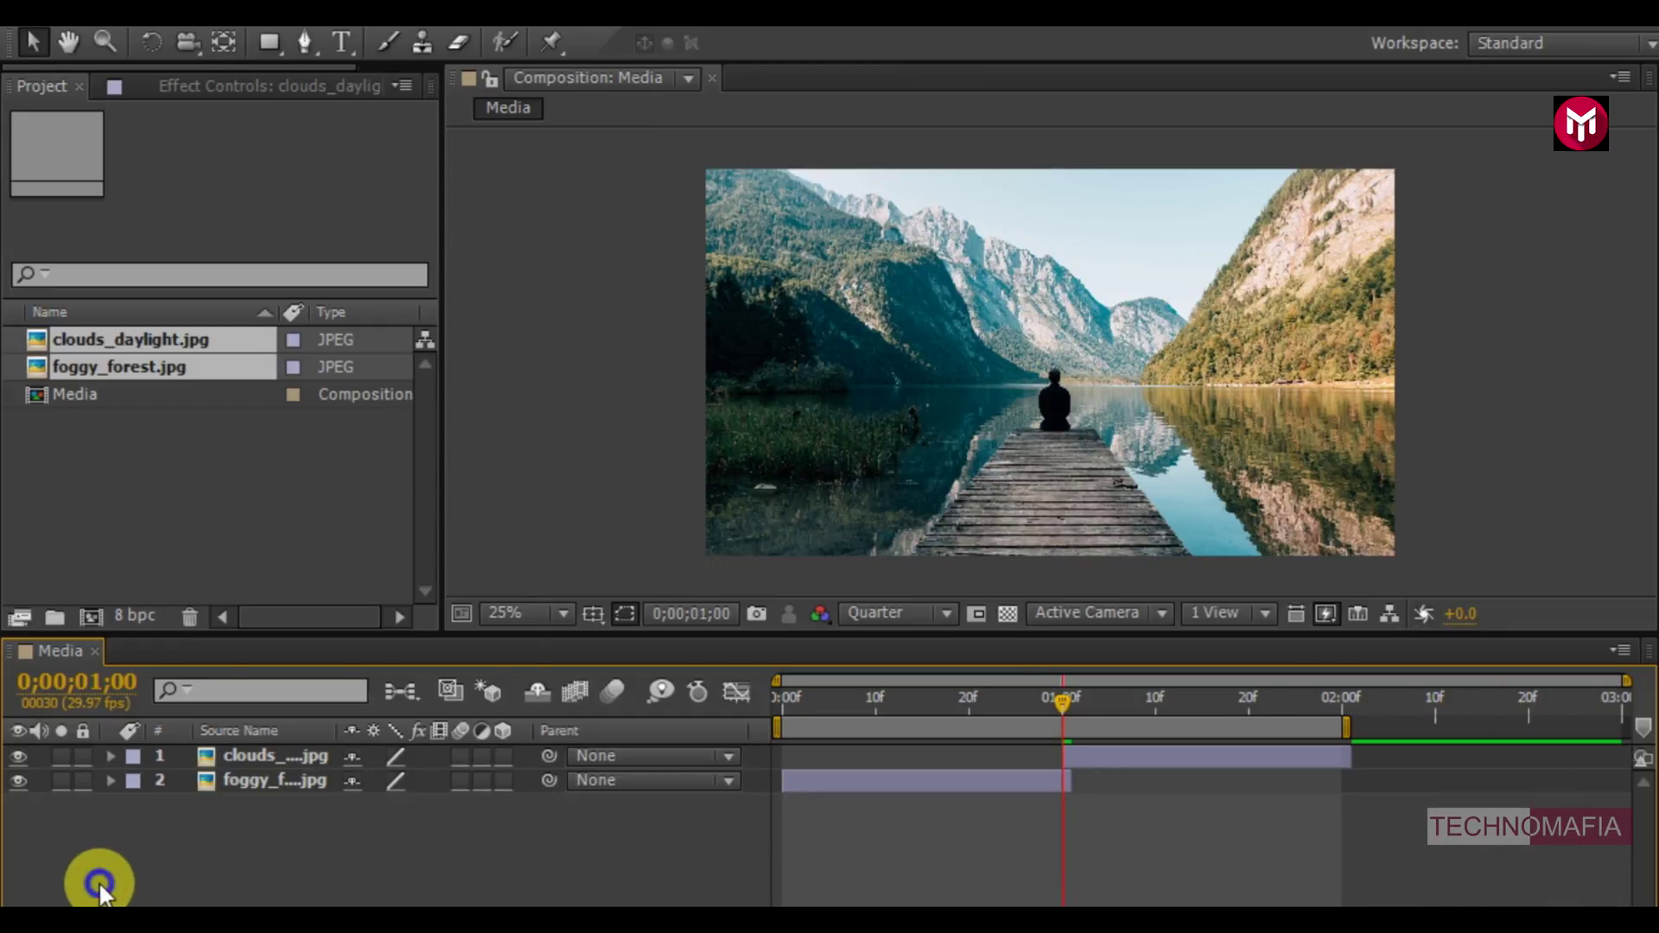
right_click(101, 890)
Add an adjustment layer, trim it to one second, and center it across the 1-second cut.
mouse_move(214, 590)
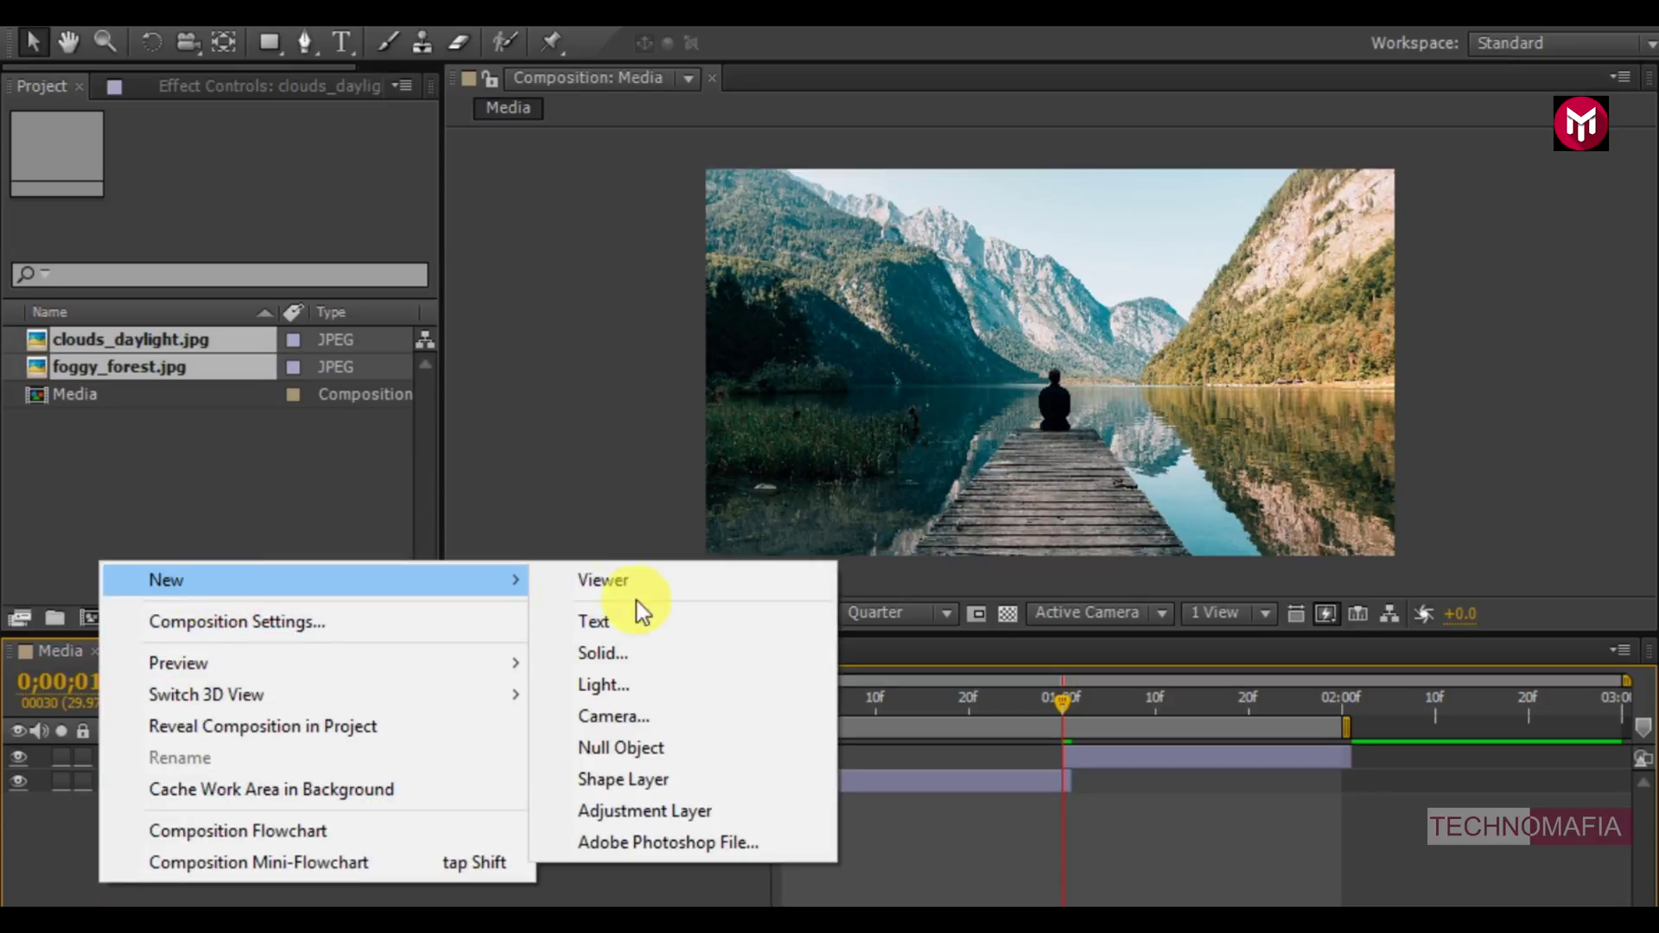
click(674, 811)
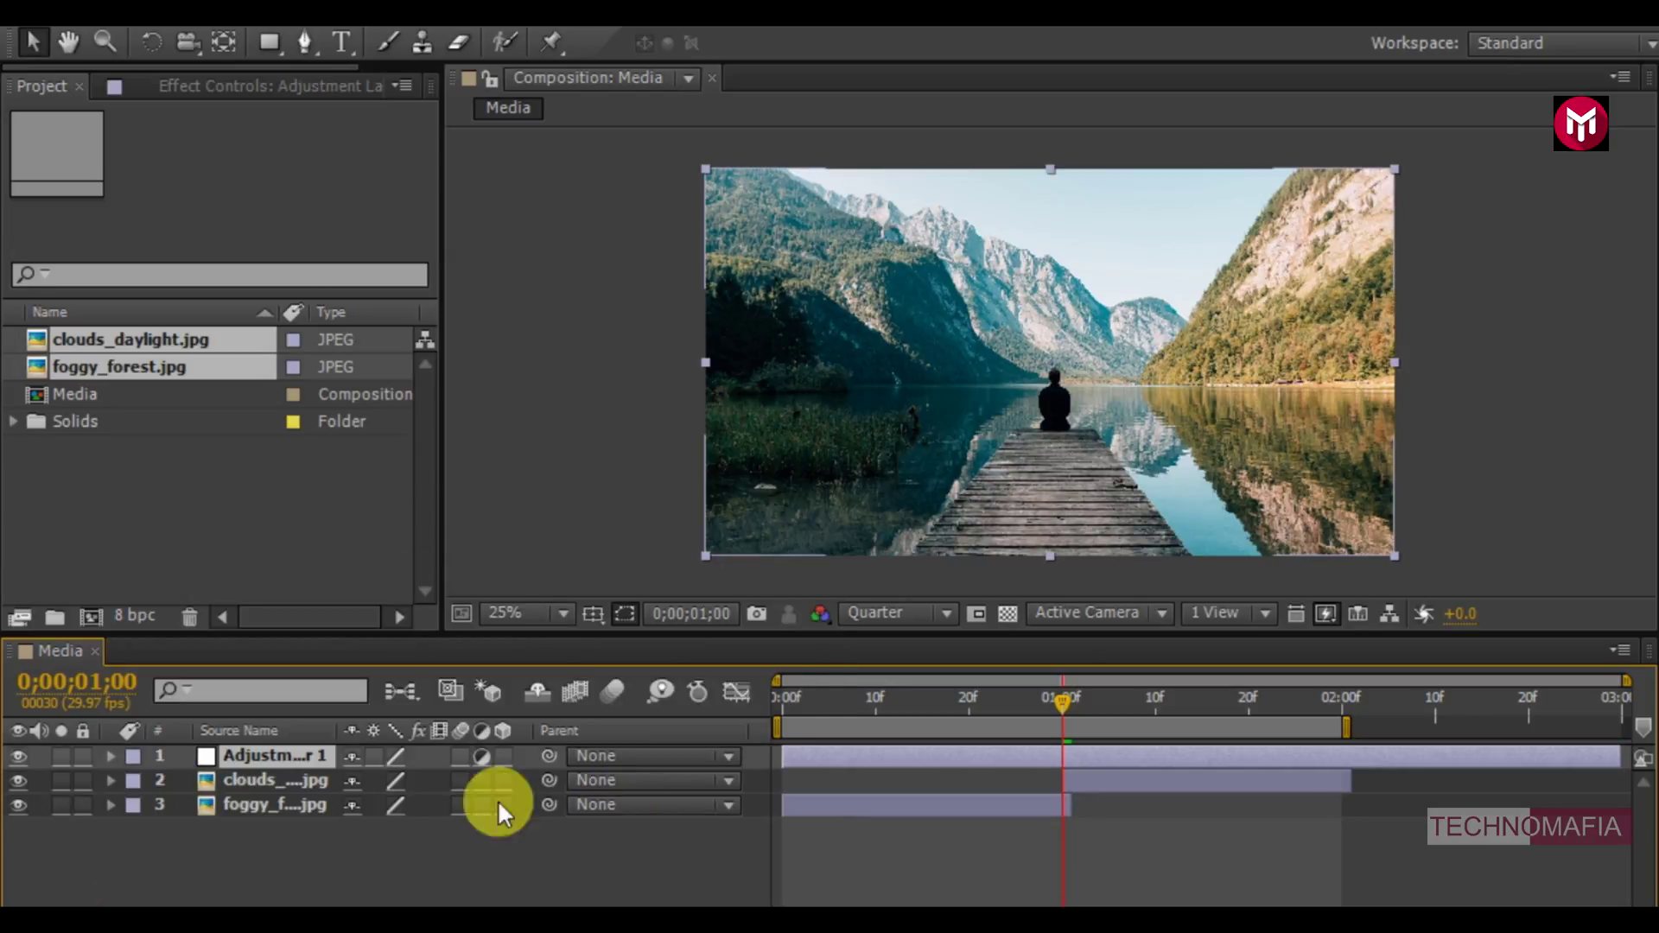
key(alt+bracketright)
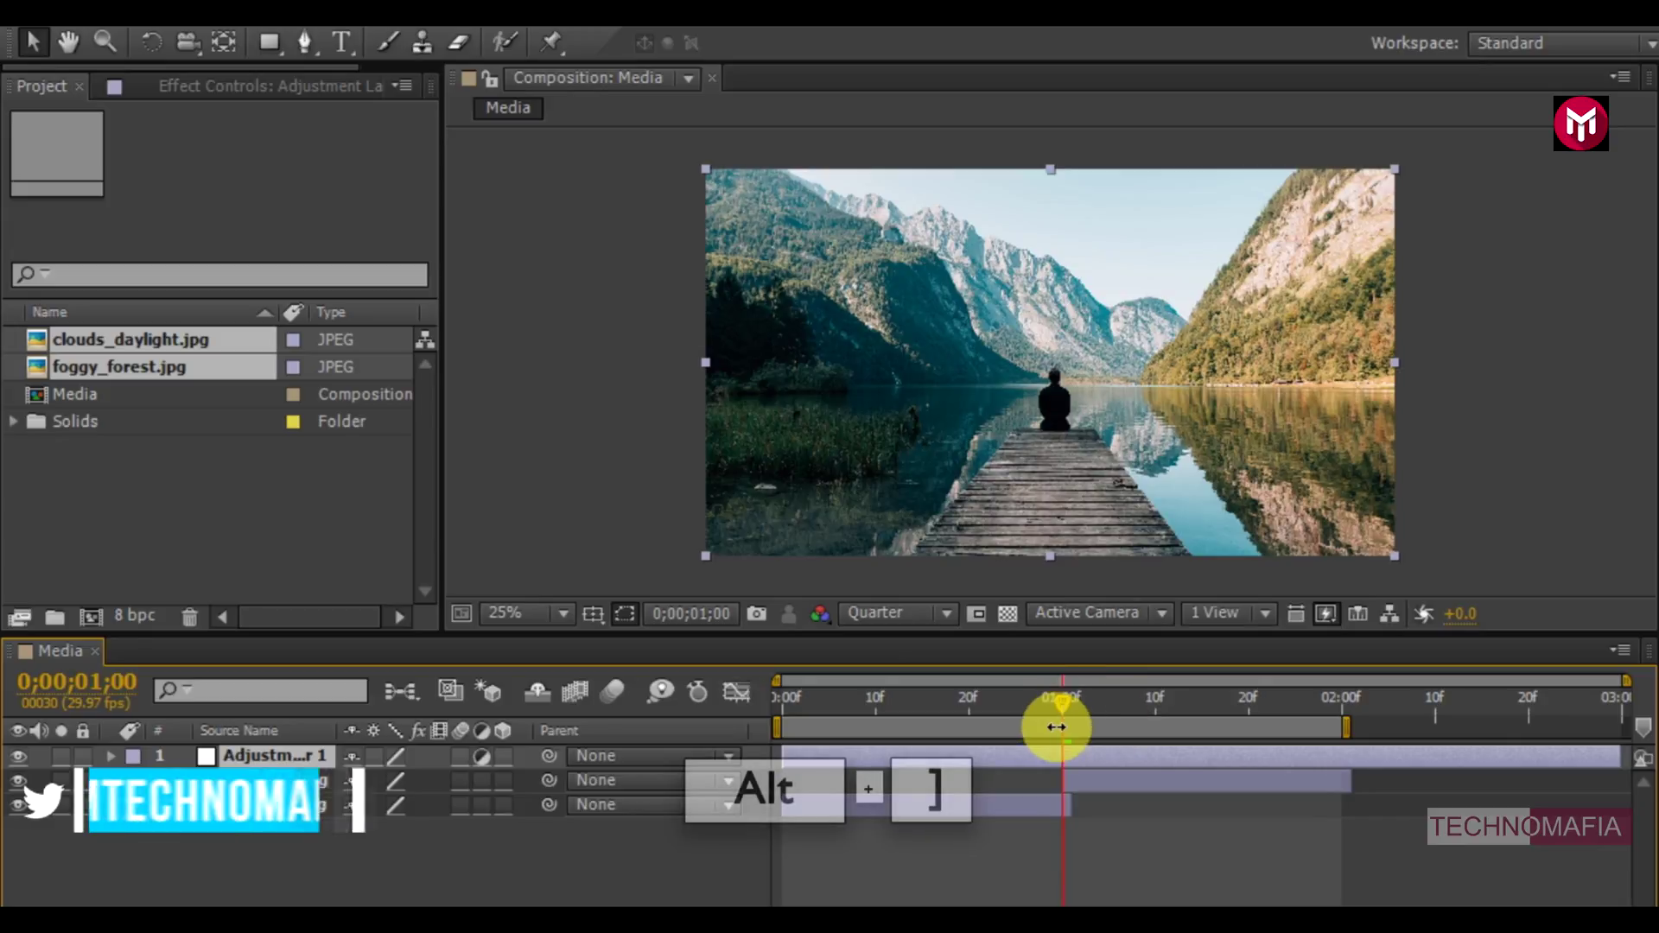
click(1050, 756)
key(alt+bracketright)
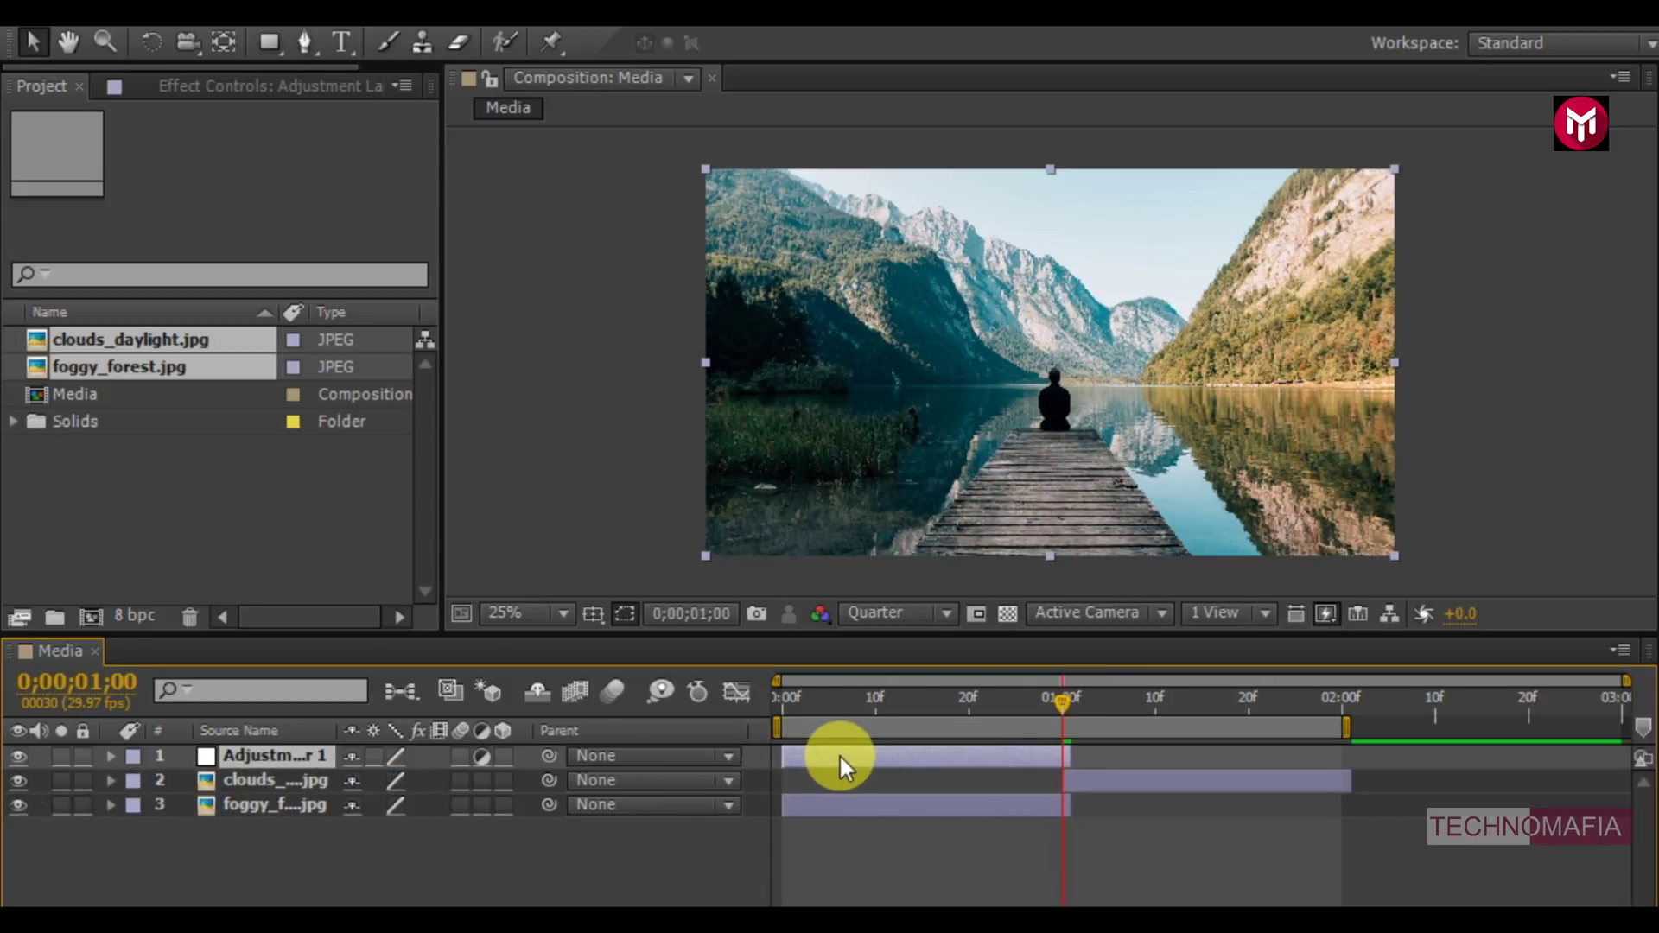
drag(838, 754, 980, 759)
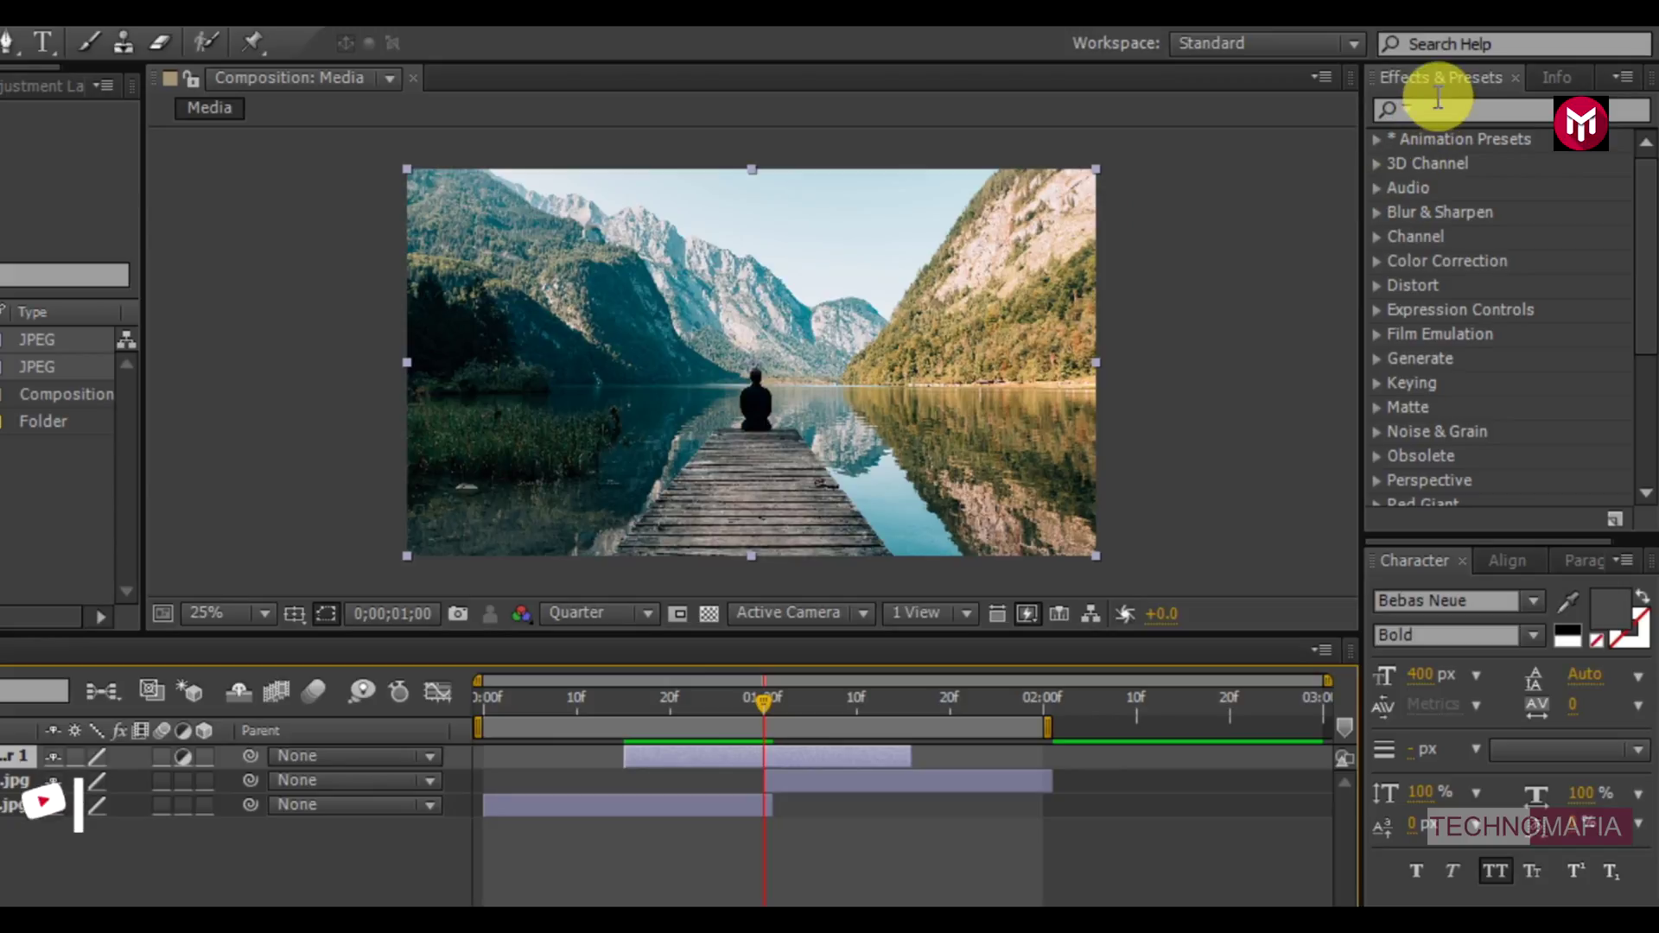
Apply CC Lens to the adjustment layer and reveal its Size keyframe in a zoomed timeline.
click(1438, 102)
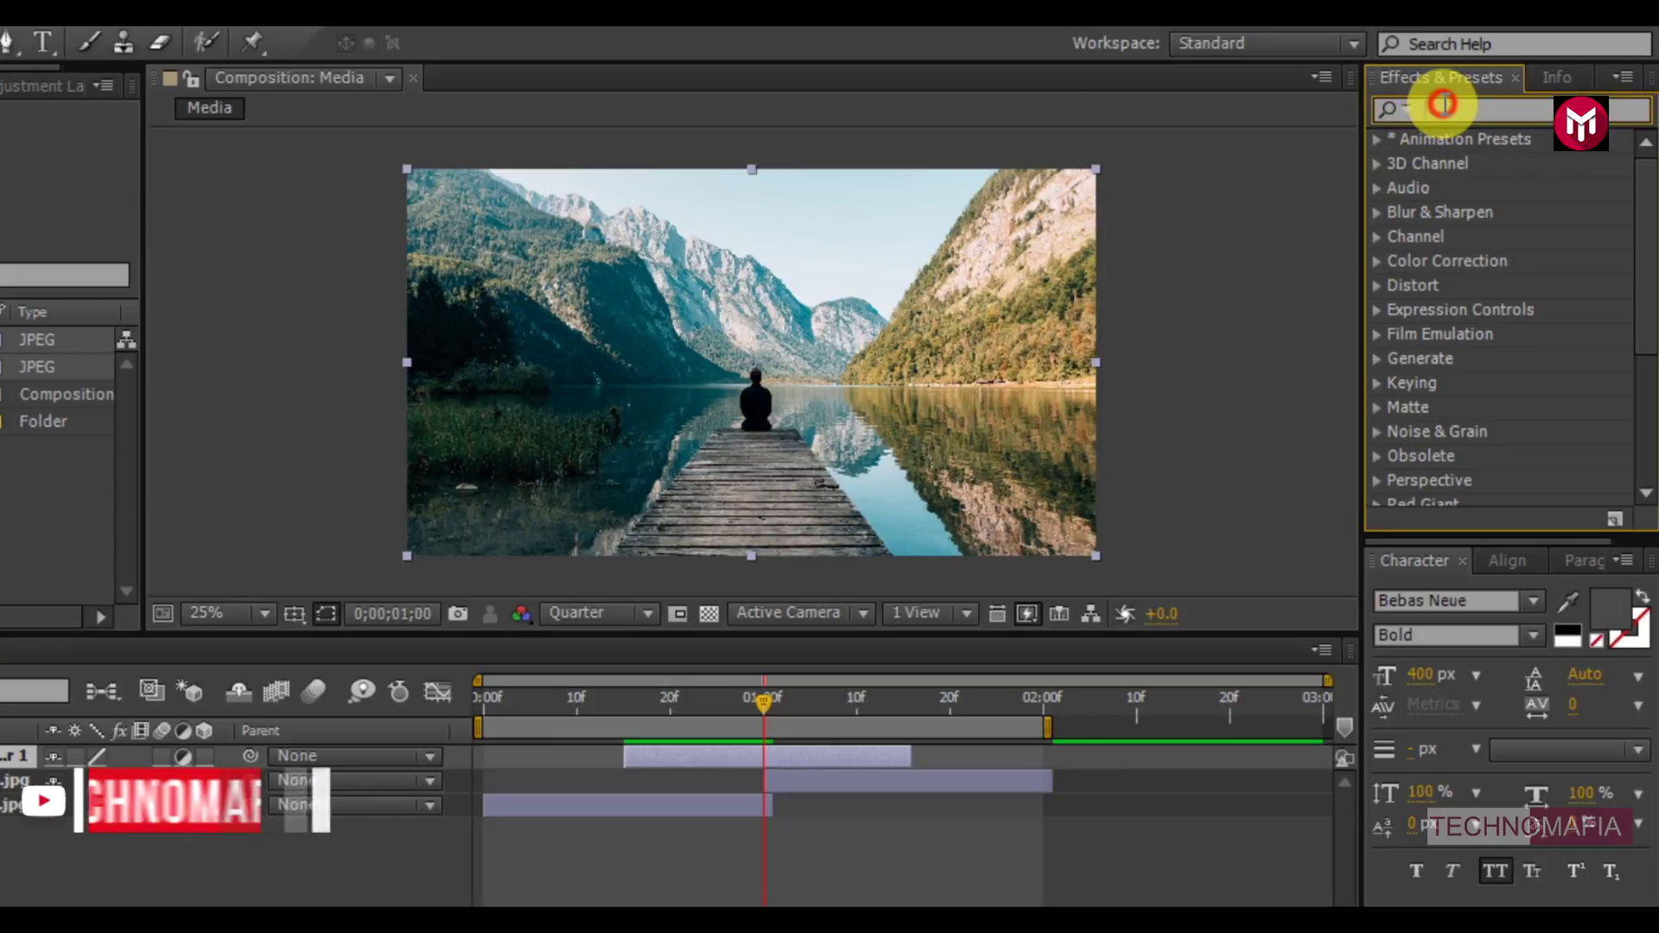
text(cc le)
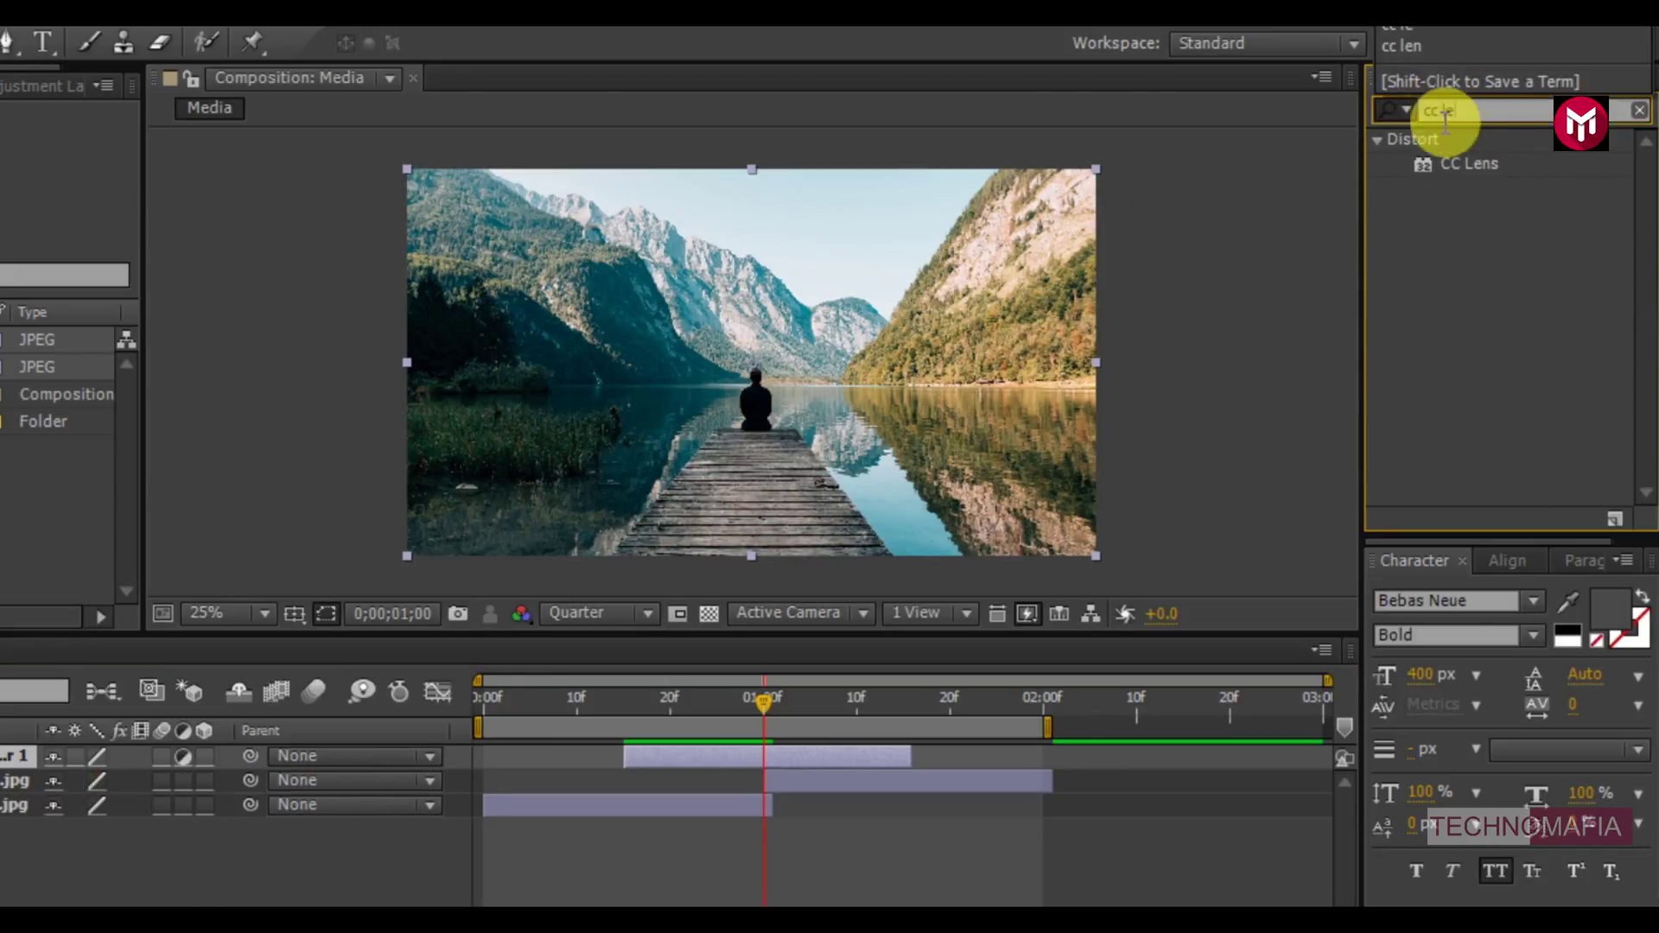
double_click(1469, 166)
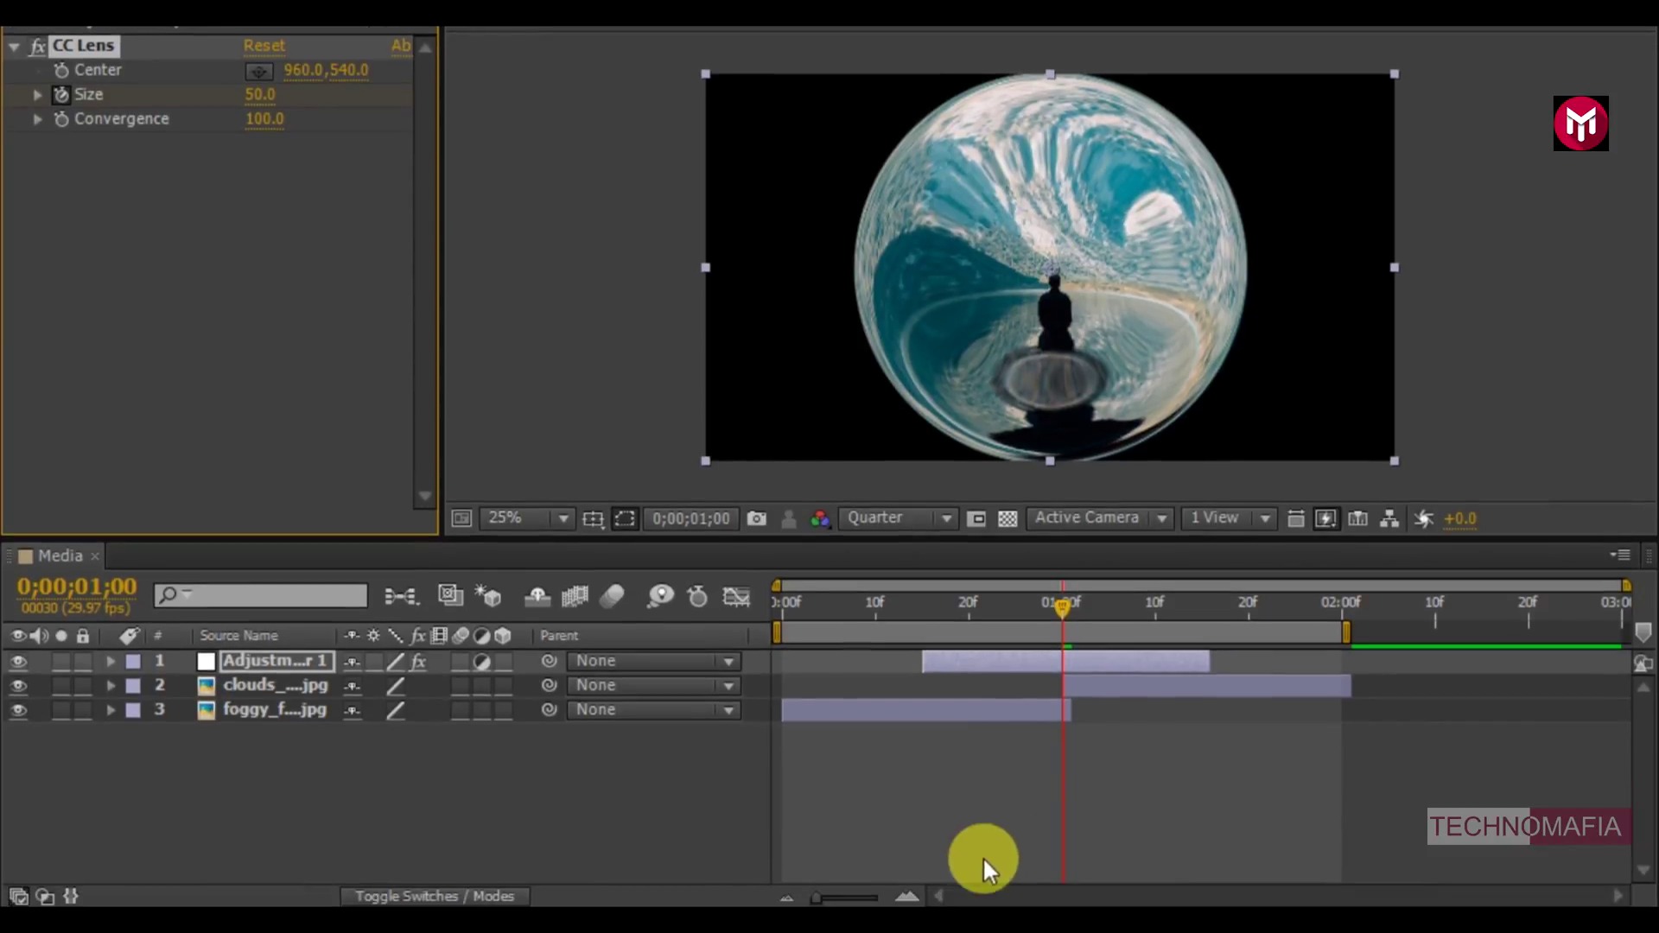
click(913, 896)
drag(913, 896, 1044, 894)
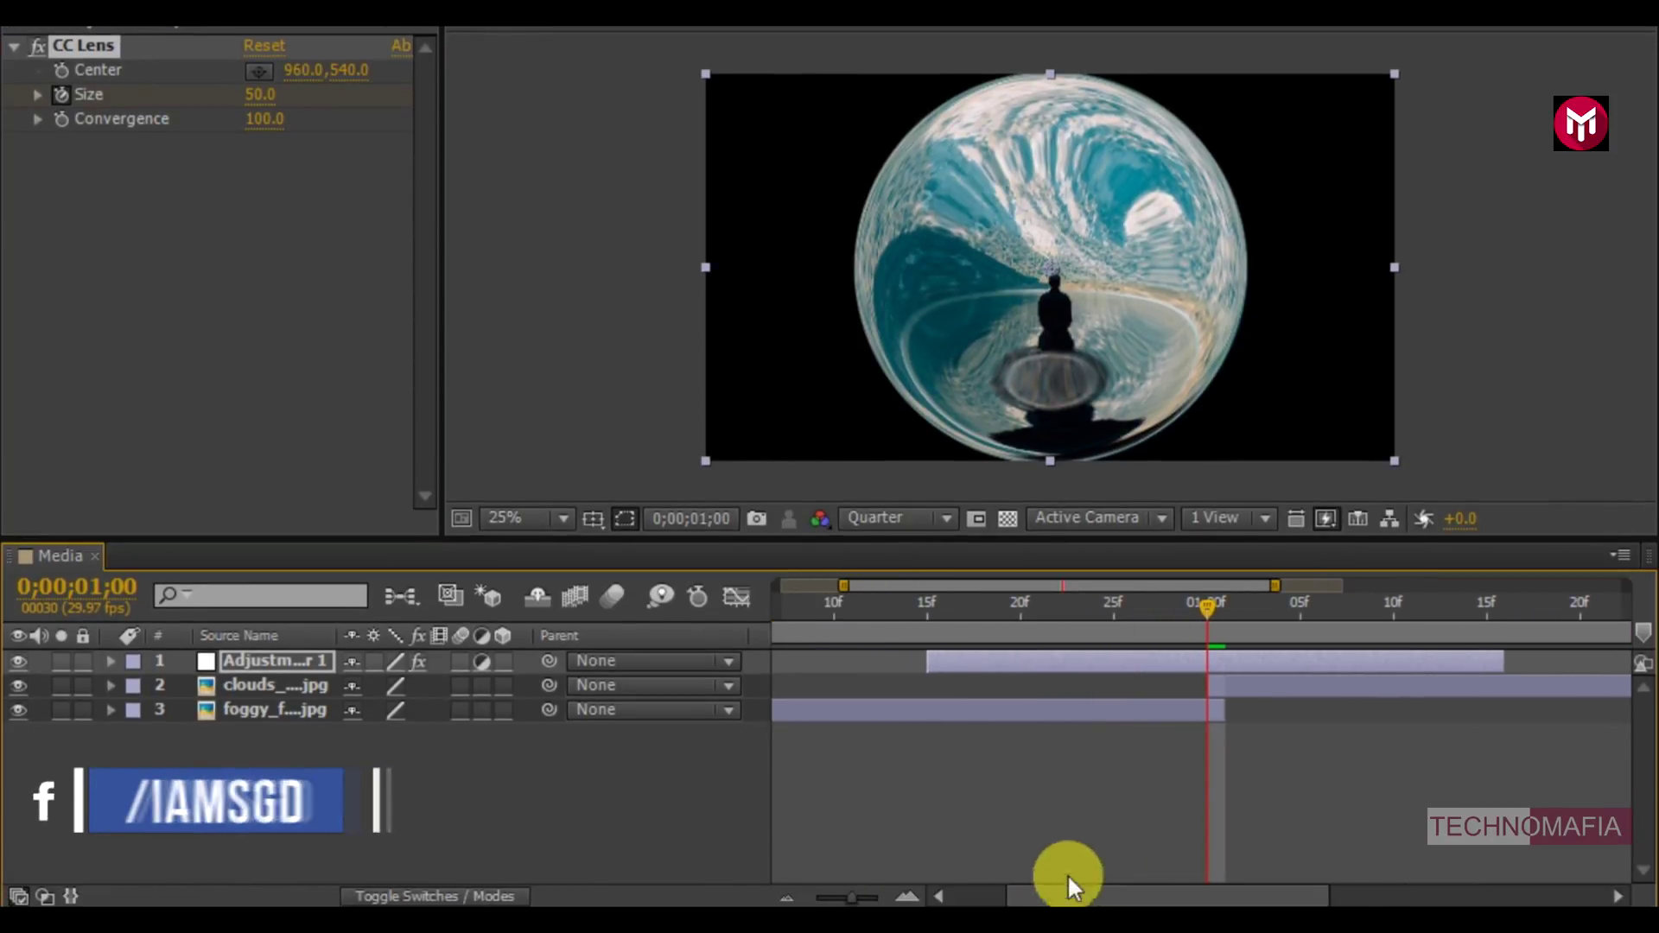
key(u)
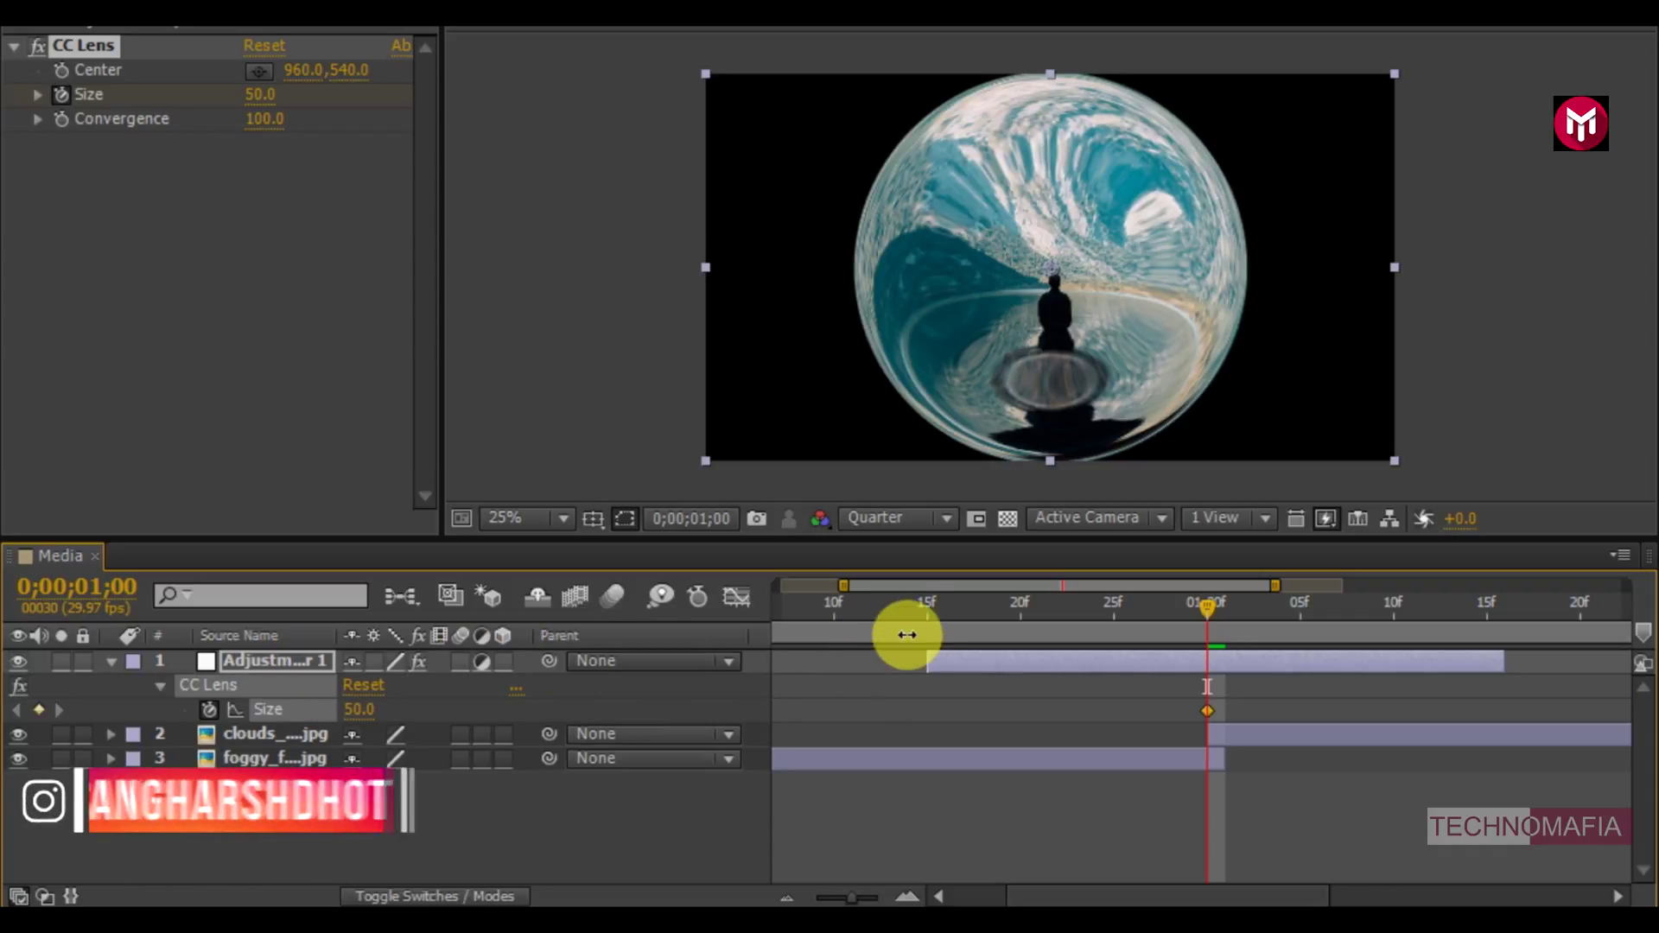
Set CC Lens Size keyframes of 500 at 0;00;00;15 and at 0;00;01;15.
click(926, 603)
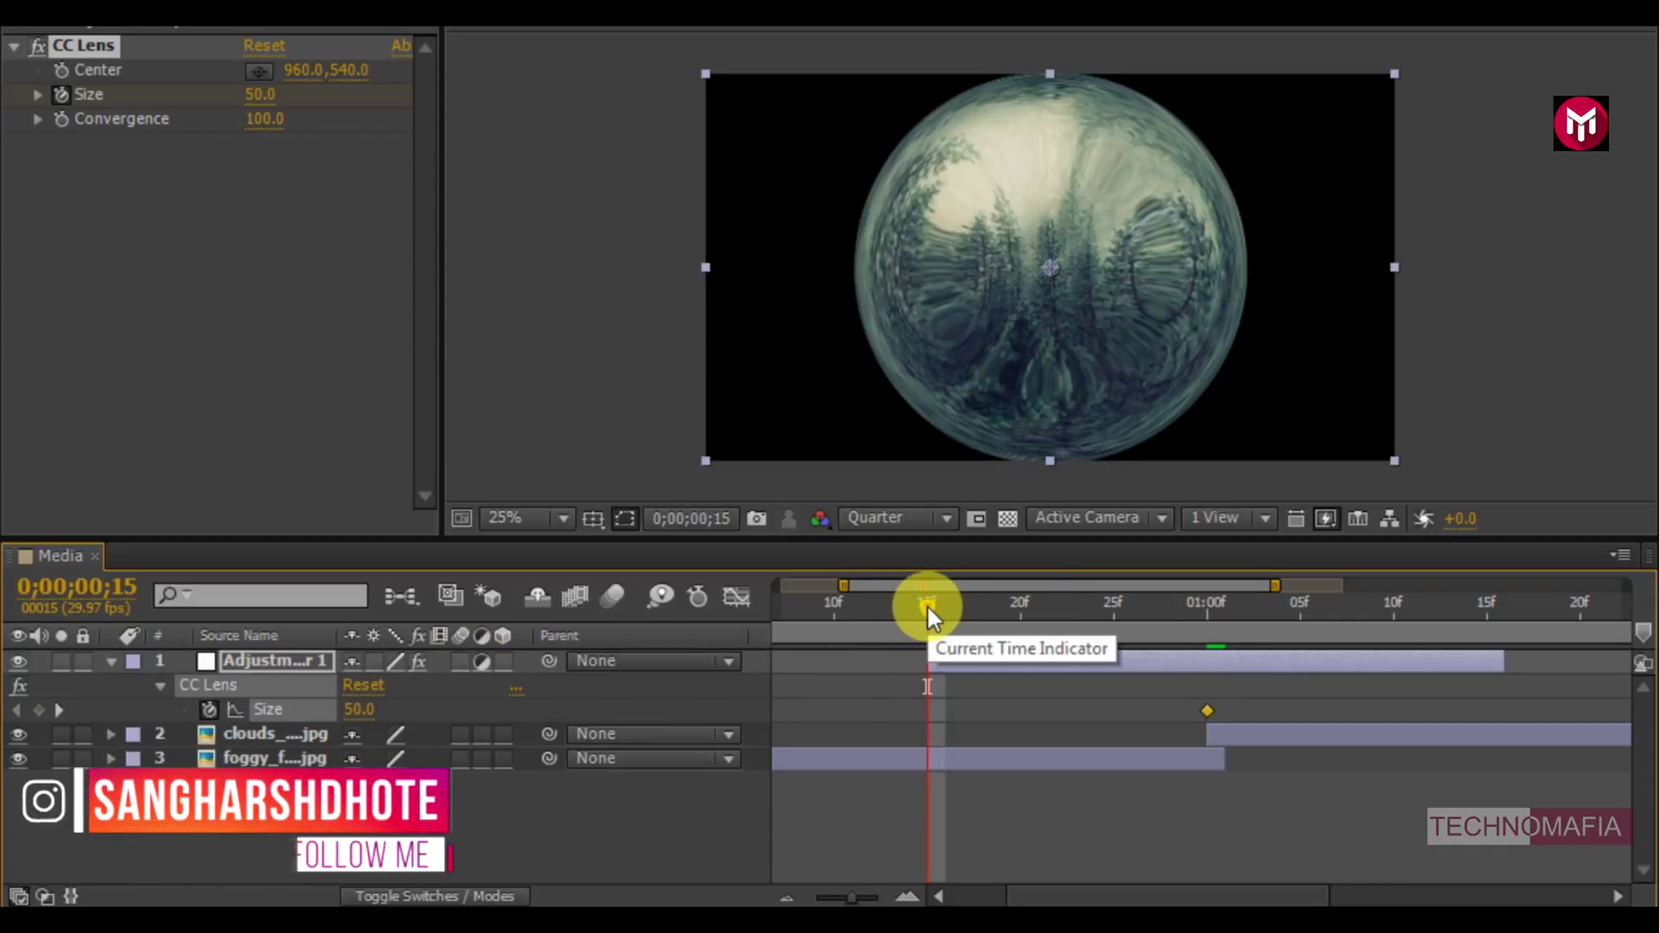
click(246, 94)
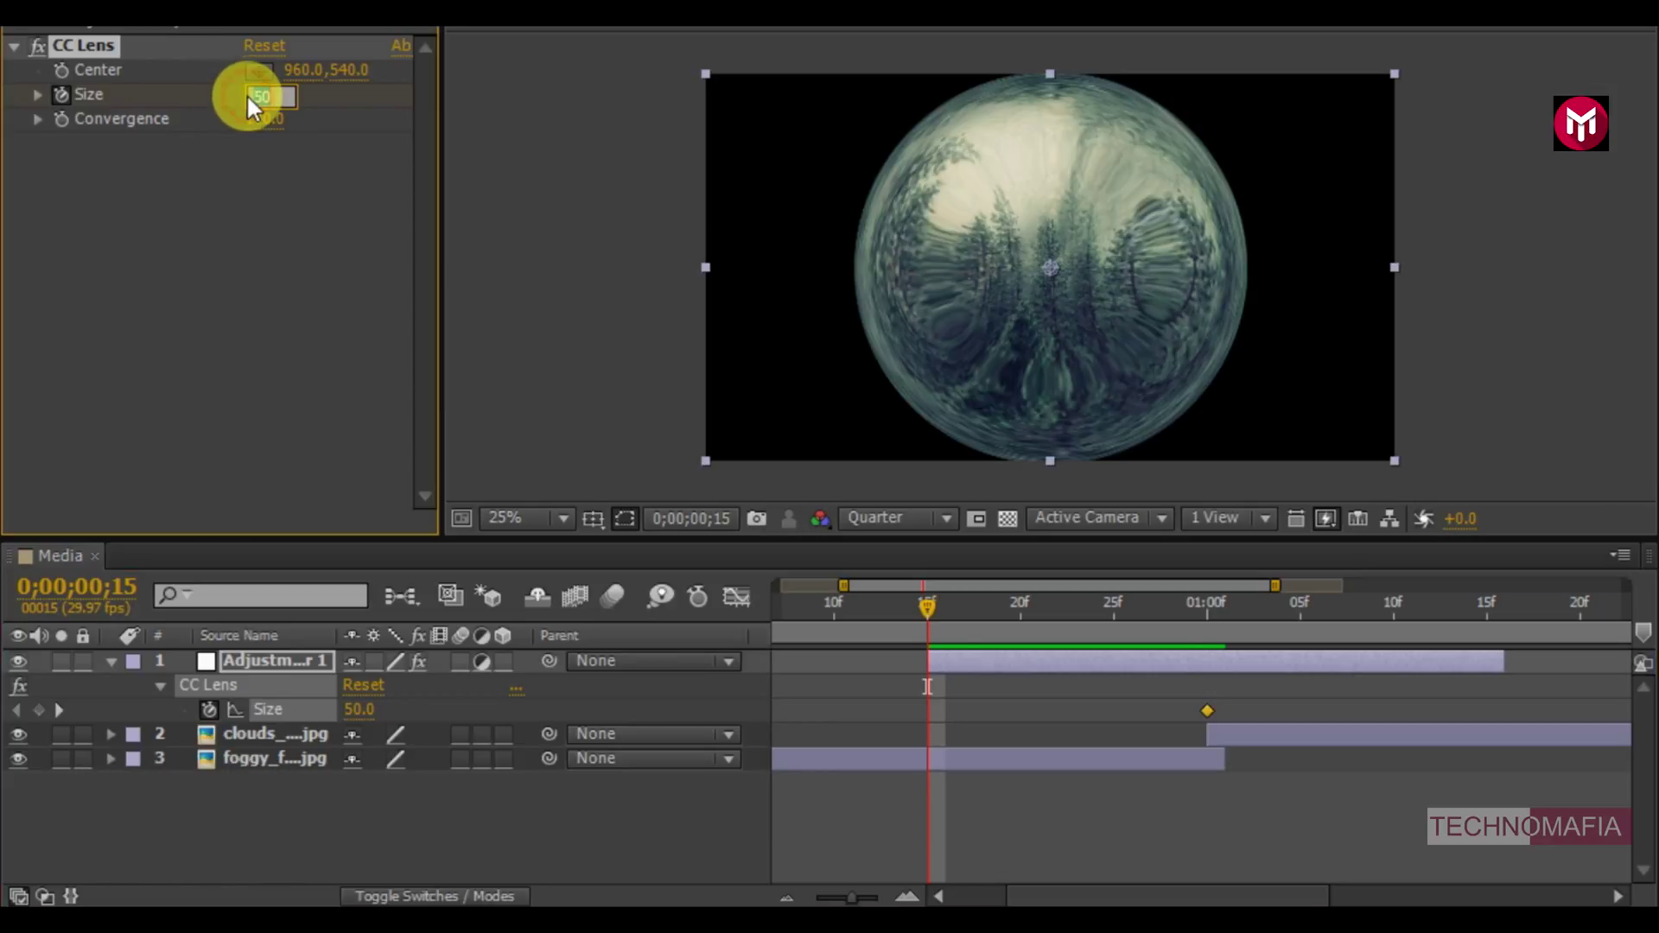
text(500)
key(Return)
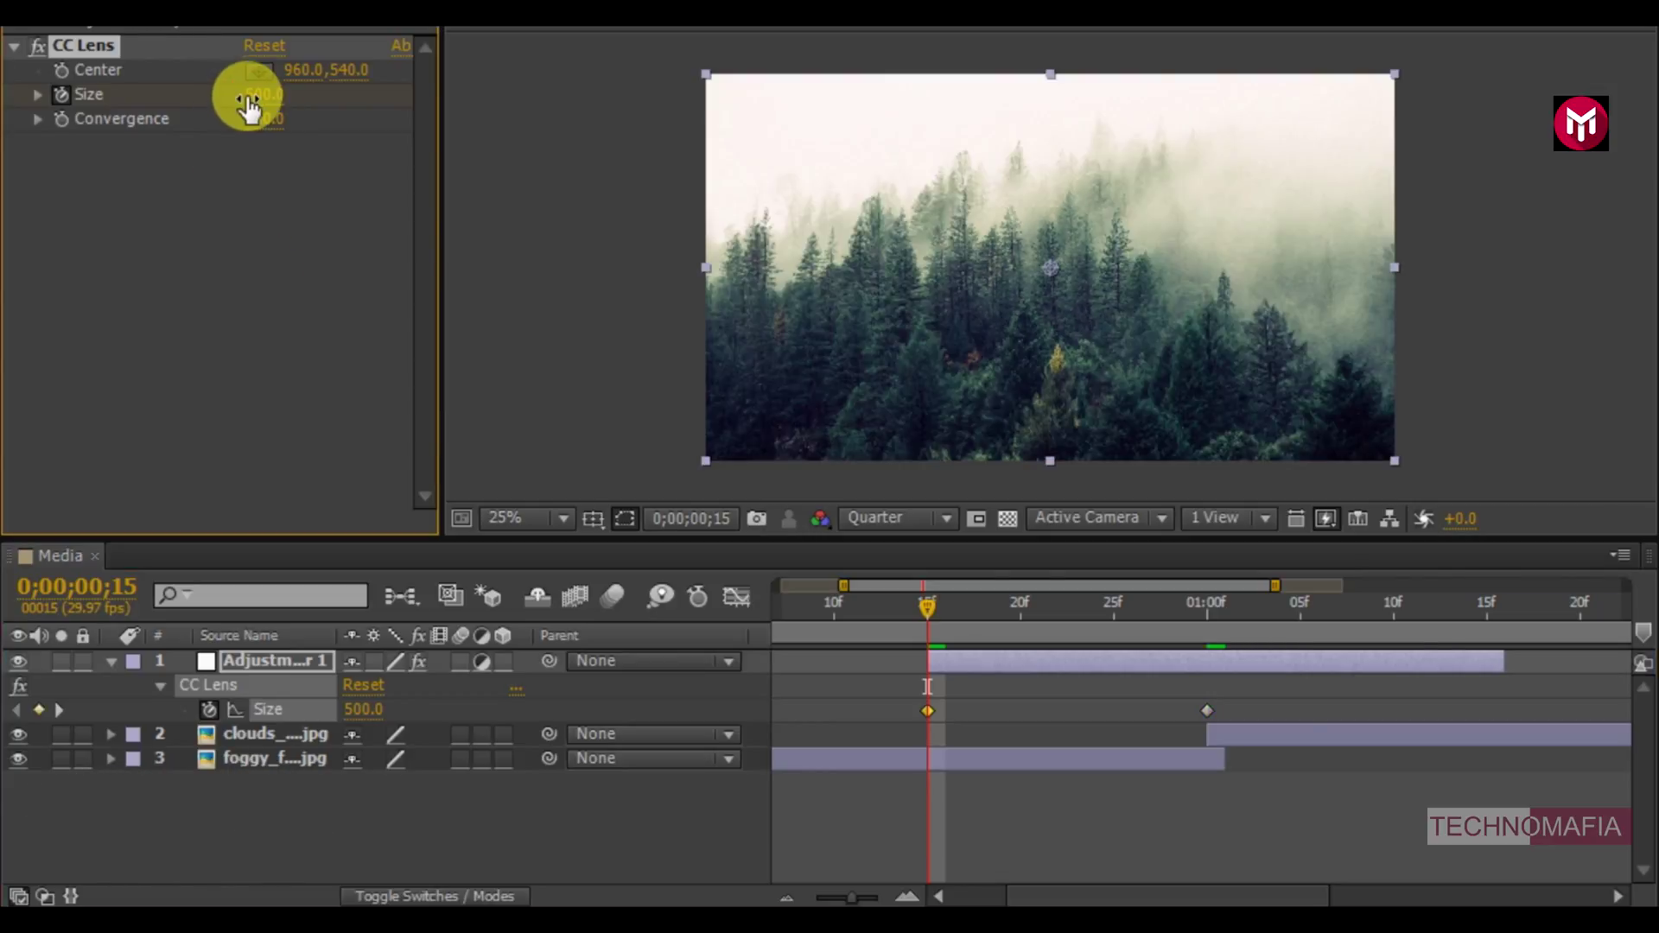
click(1484, 600)
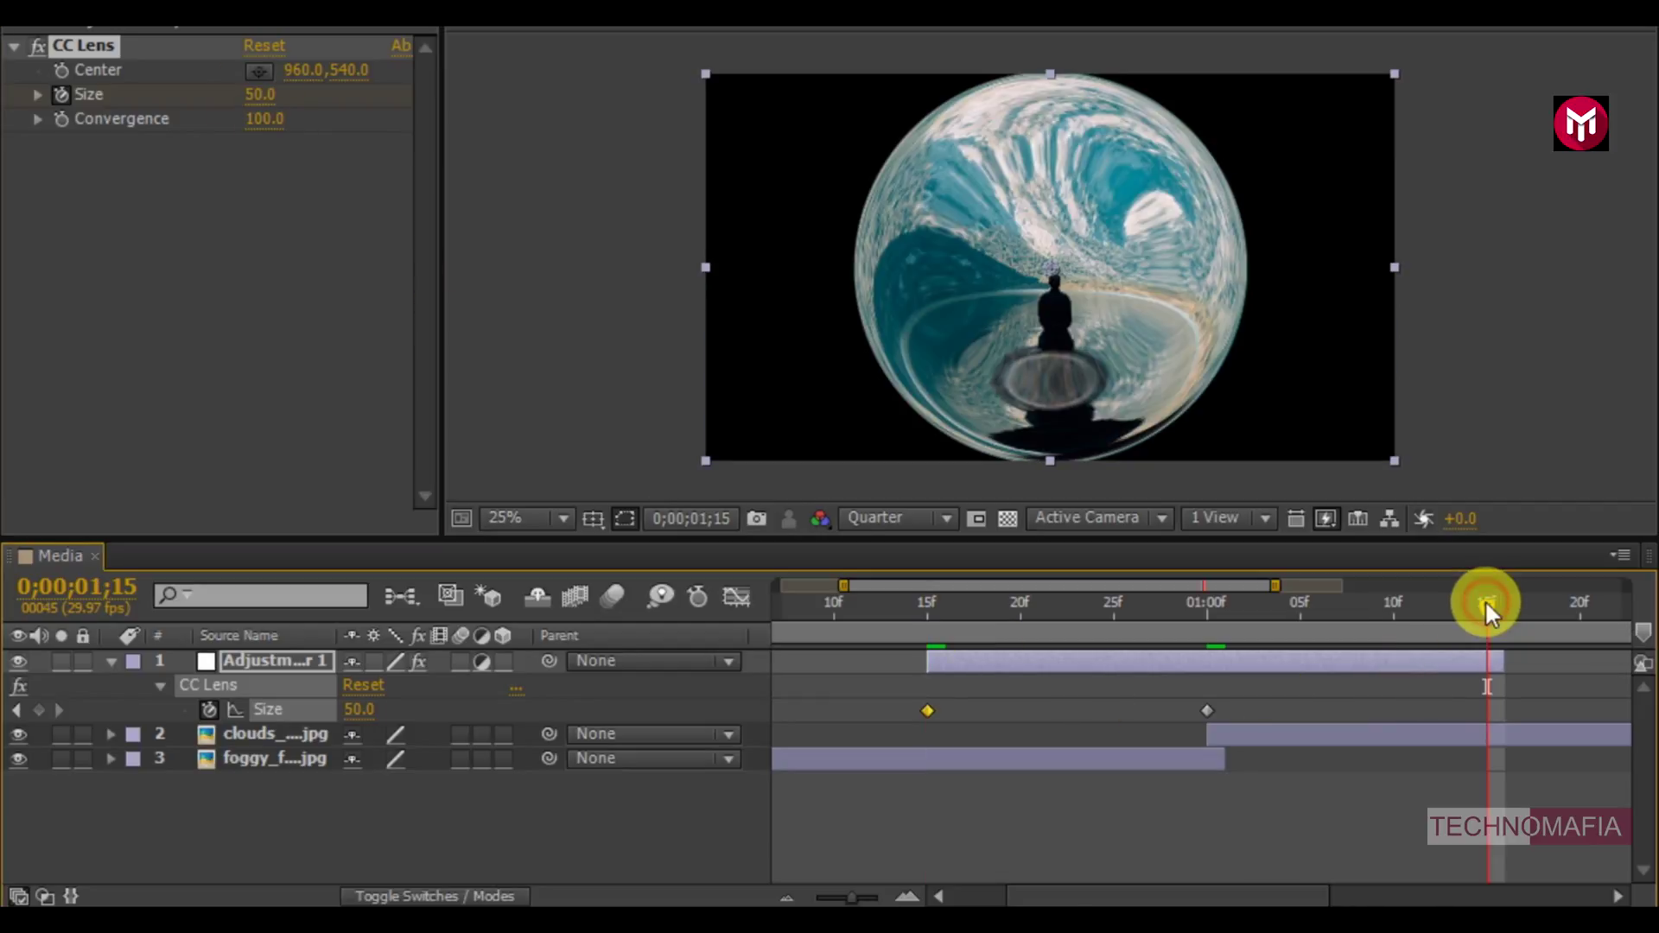
click(250, 96)
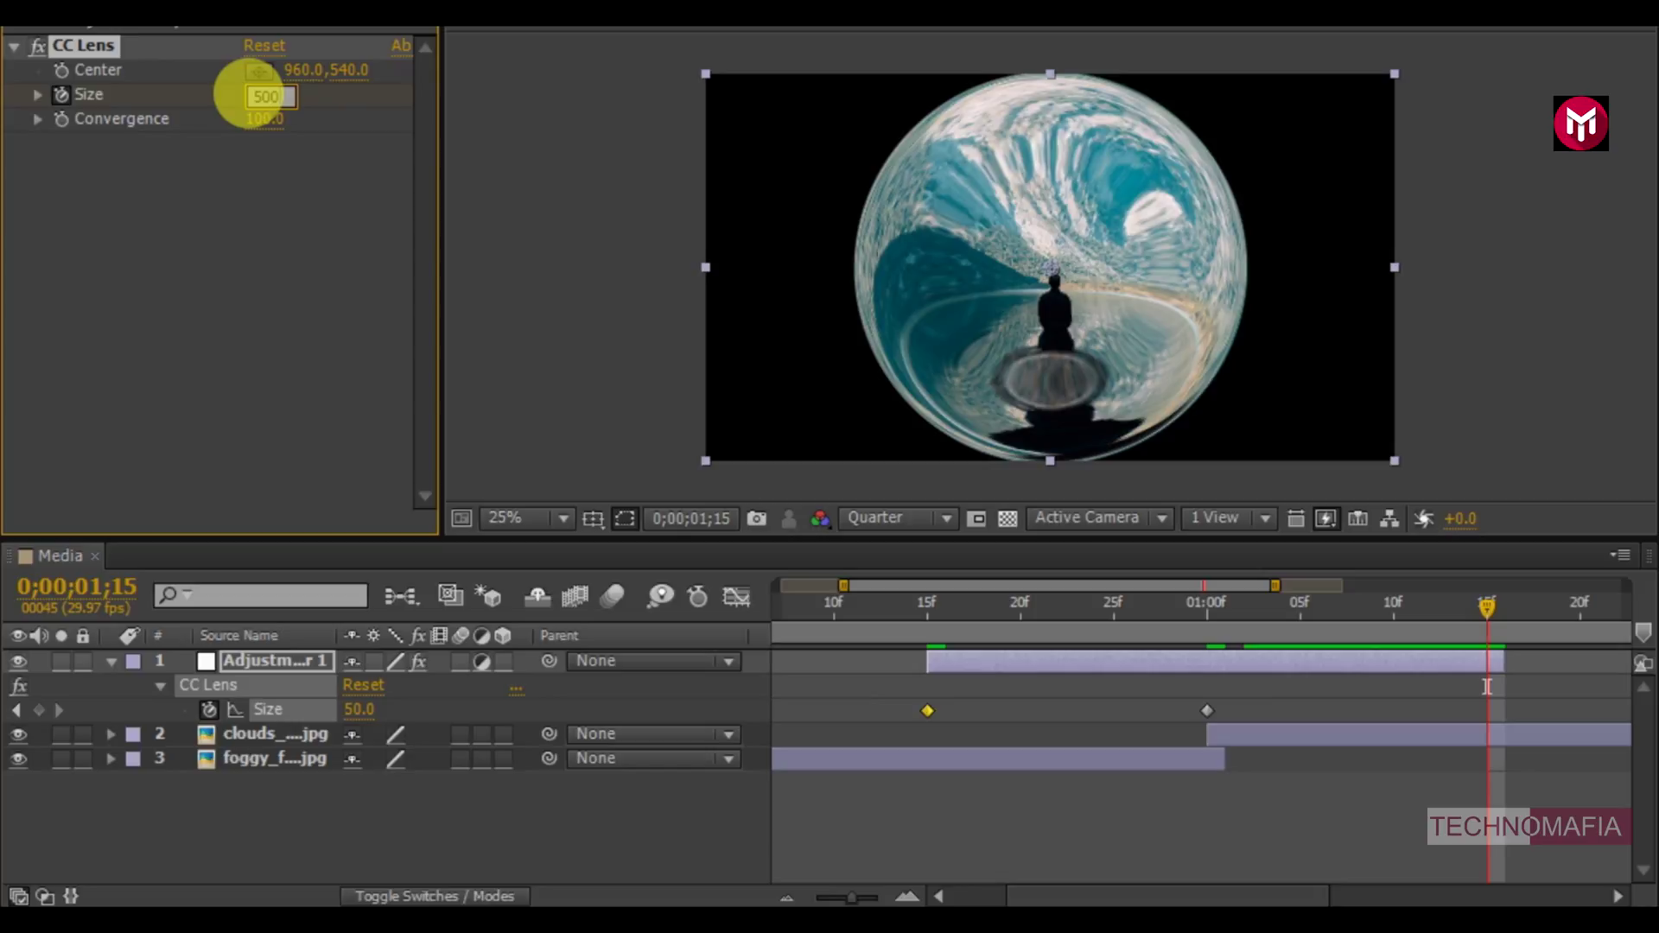
text(500)
key(Return)
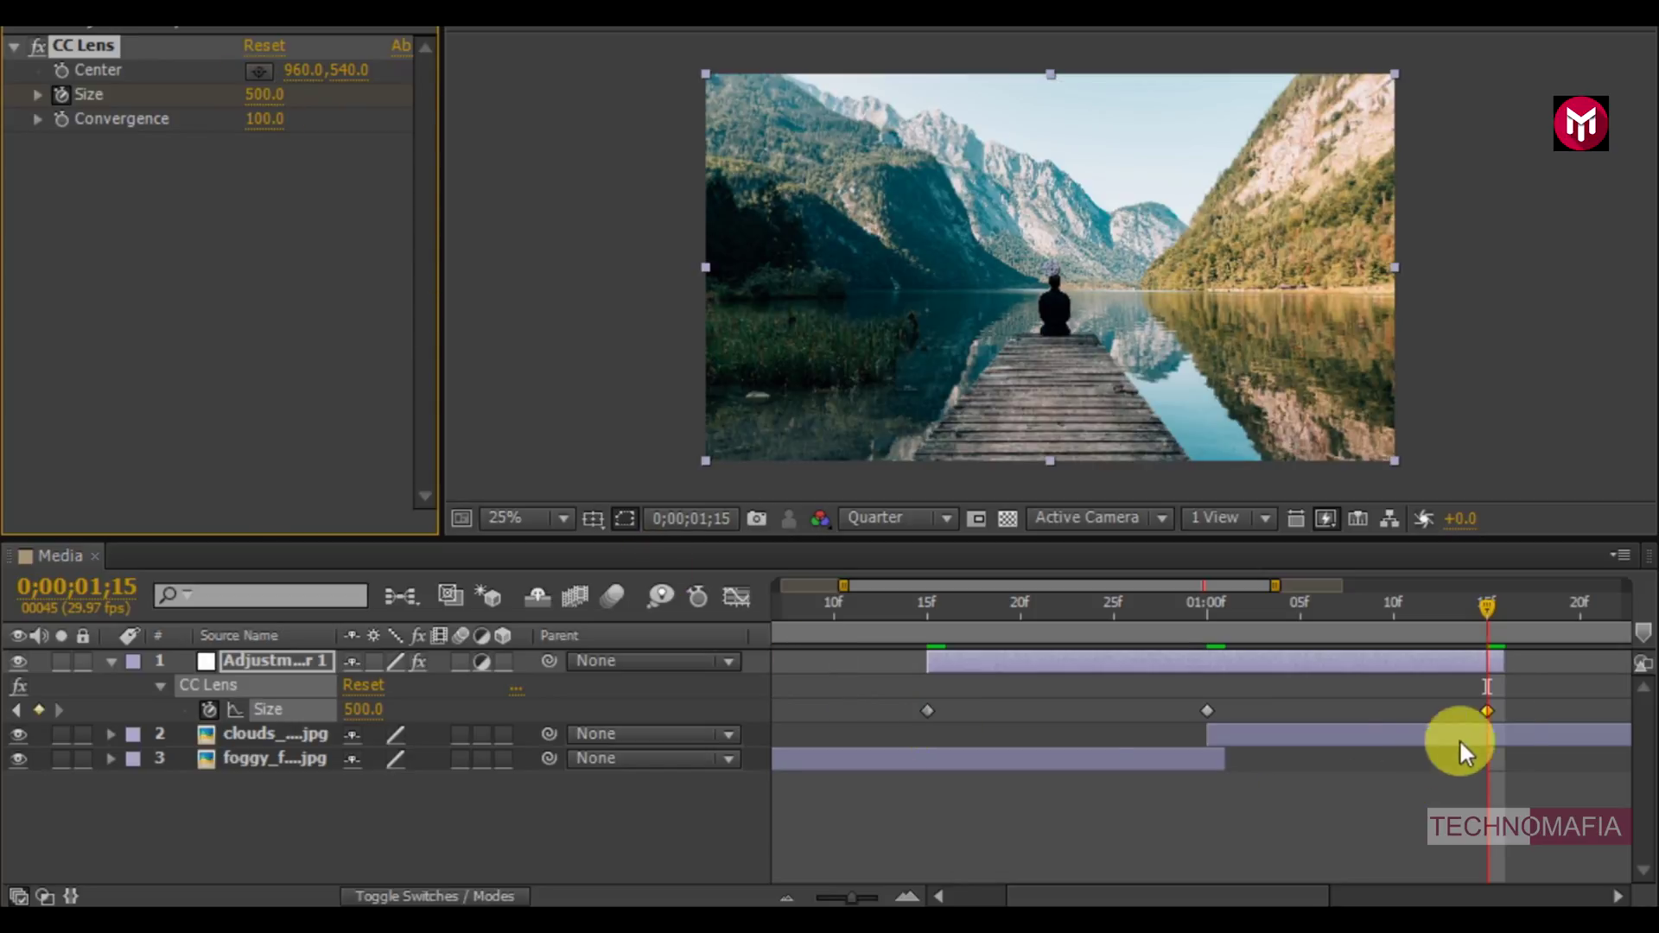
Apply Easy Ease to all three CC Lens Size keyframes.
drag(1512, 698, 909, 718)
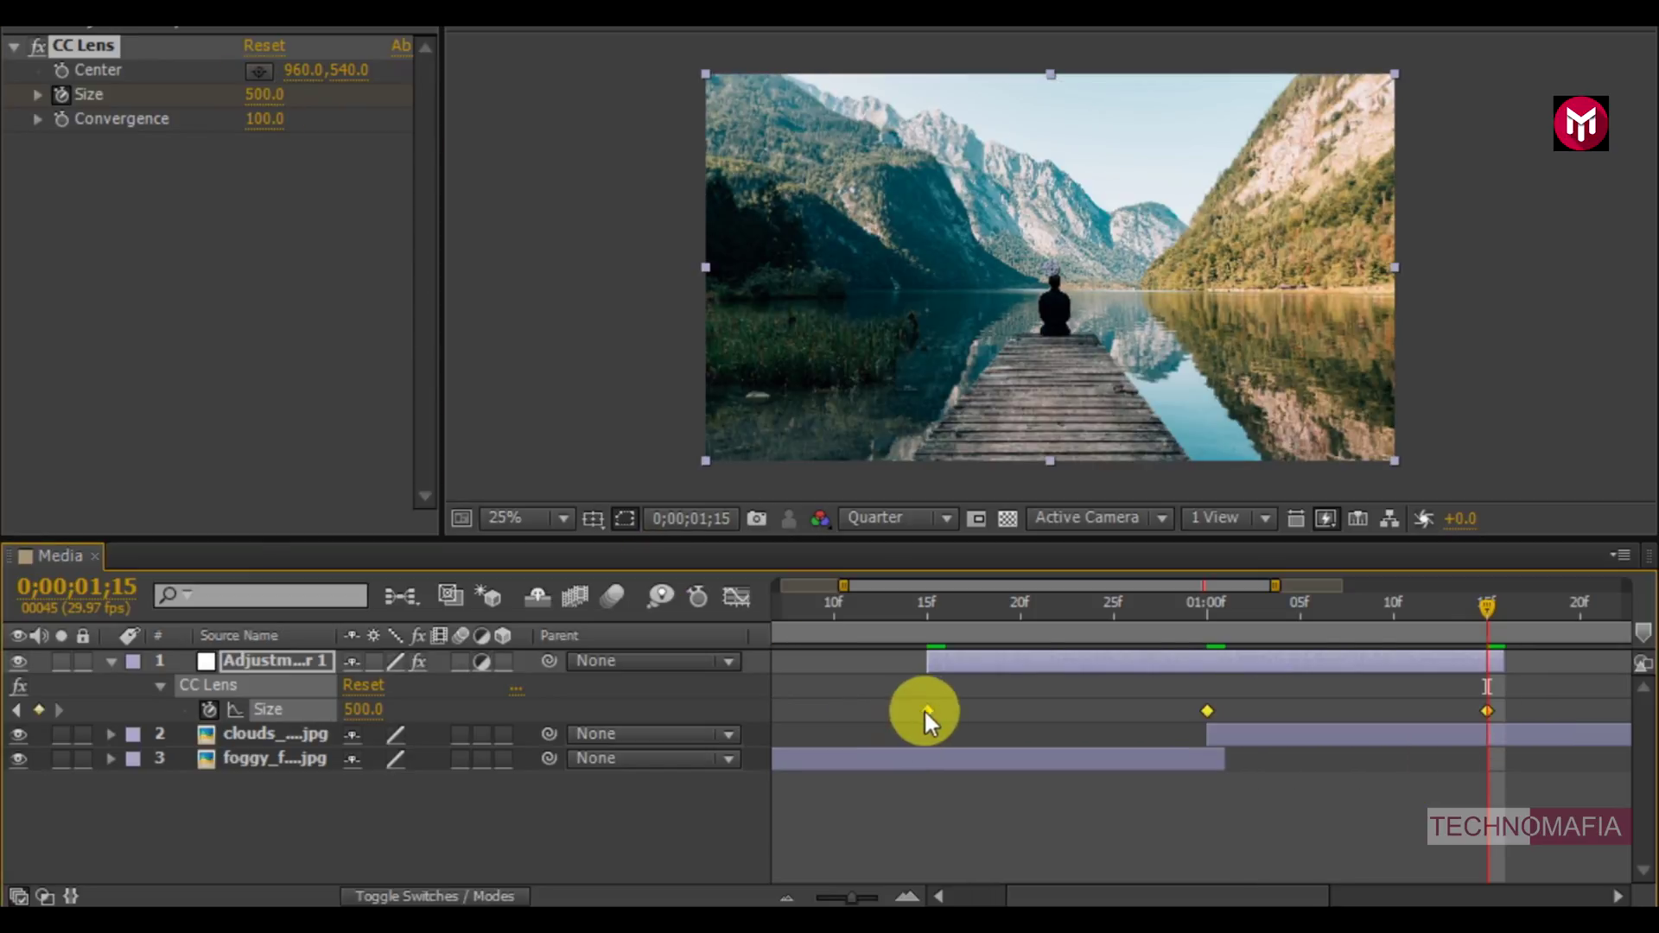
right_click(922, 712)
mouse_move(1013, 688)
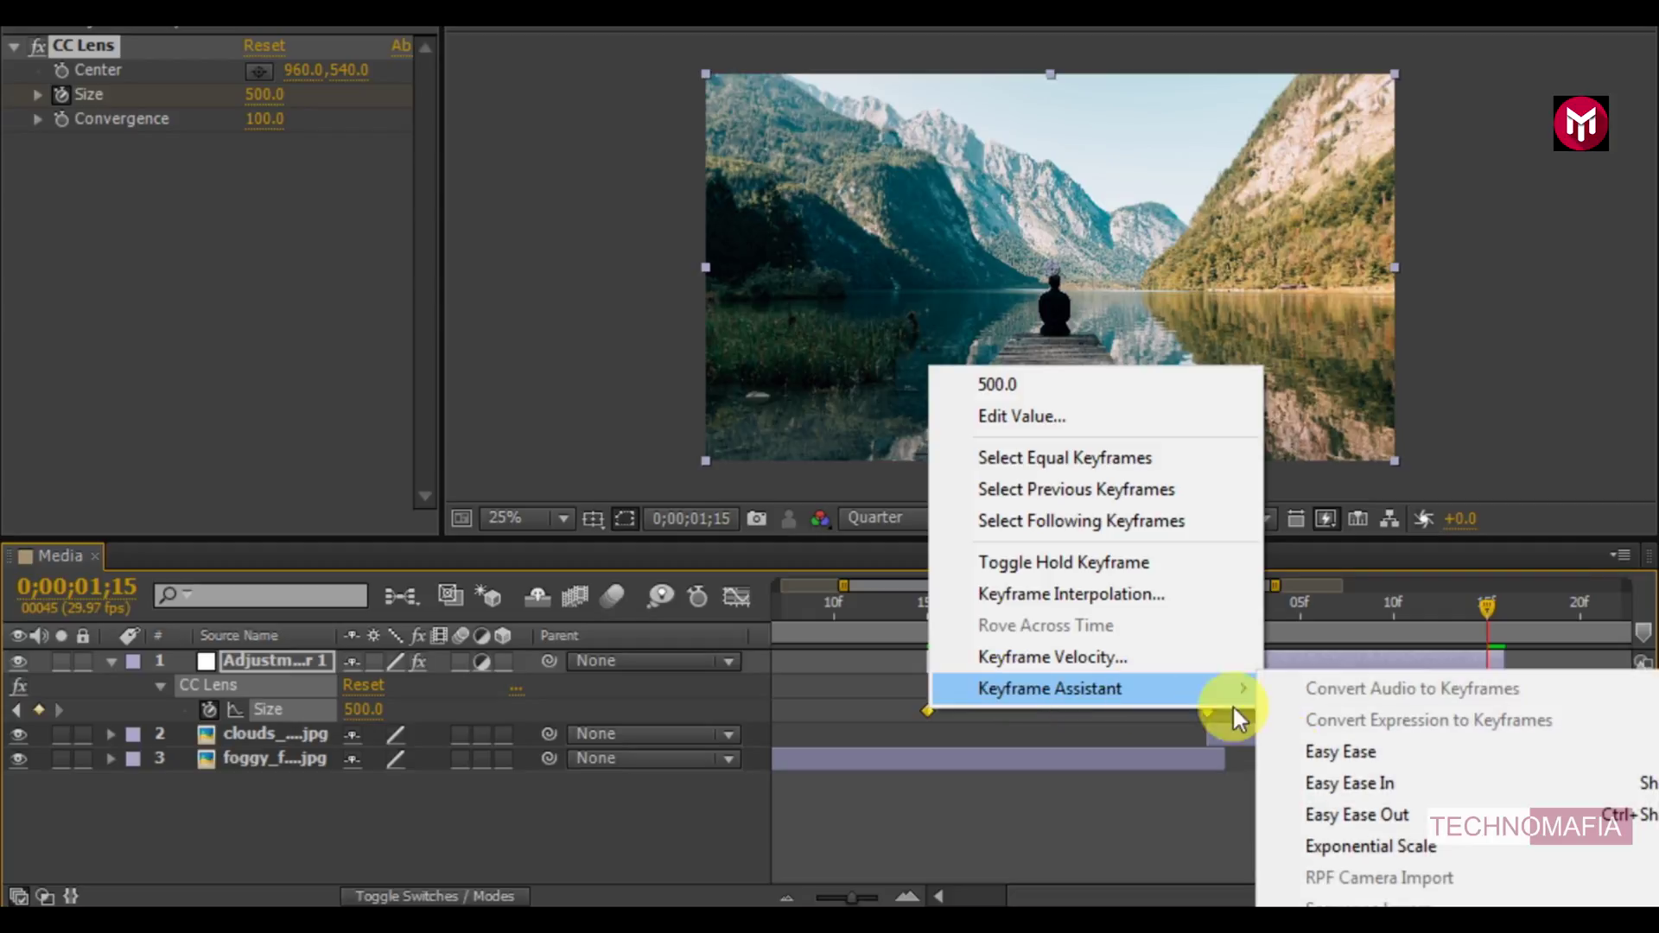
click(1341, 748)
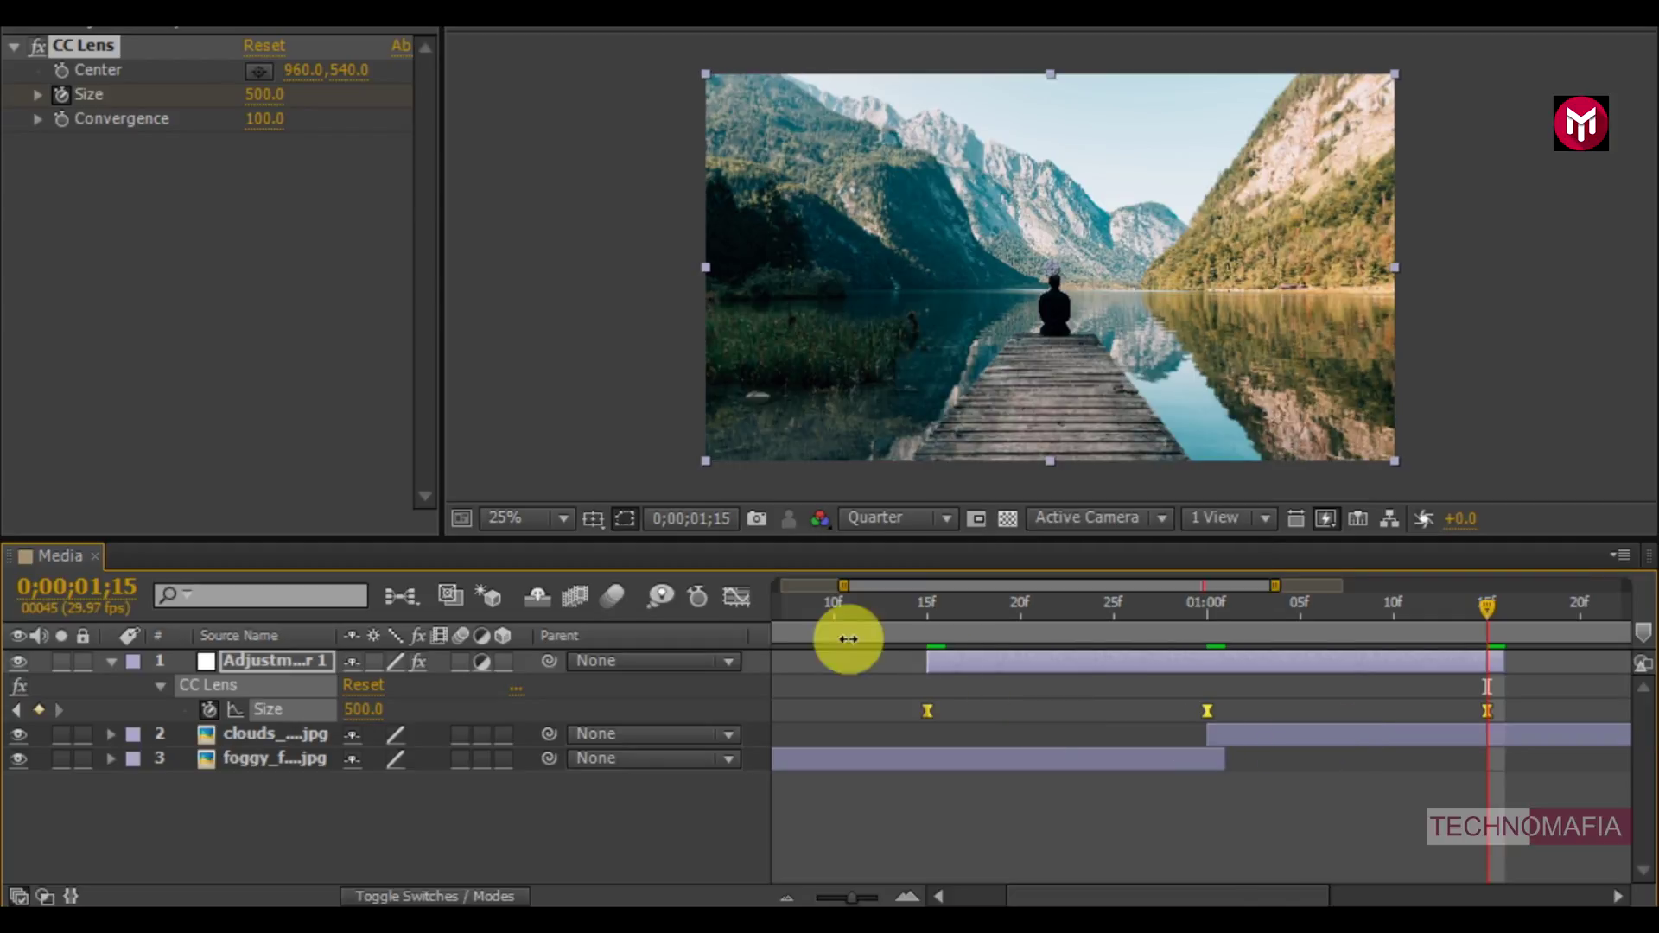
In the speed graph, adjust the first keyframe's handles and set the last's incoming influence to about 67%.
click(736, 596)
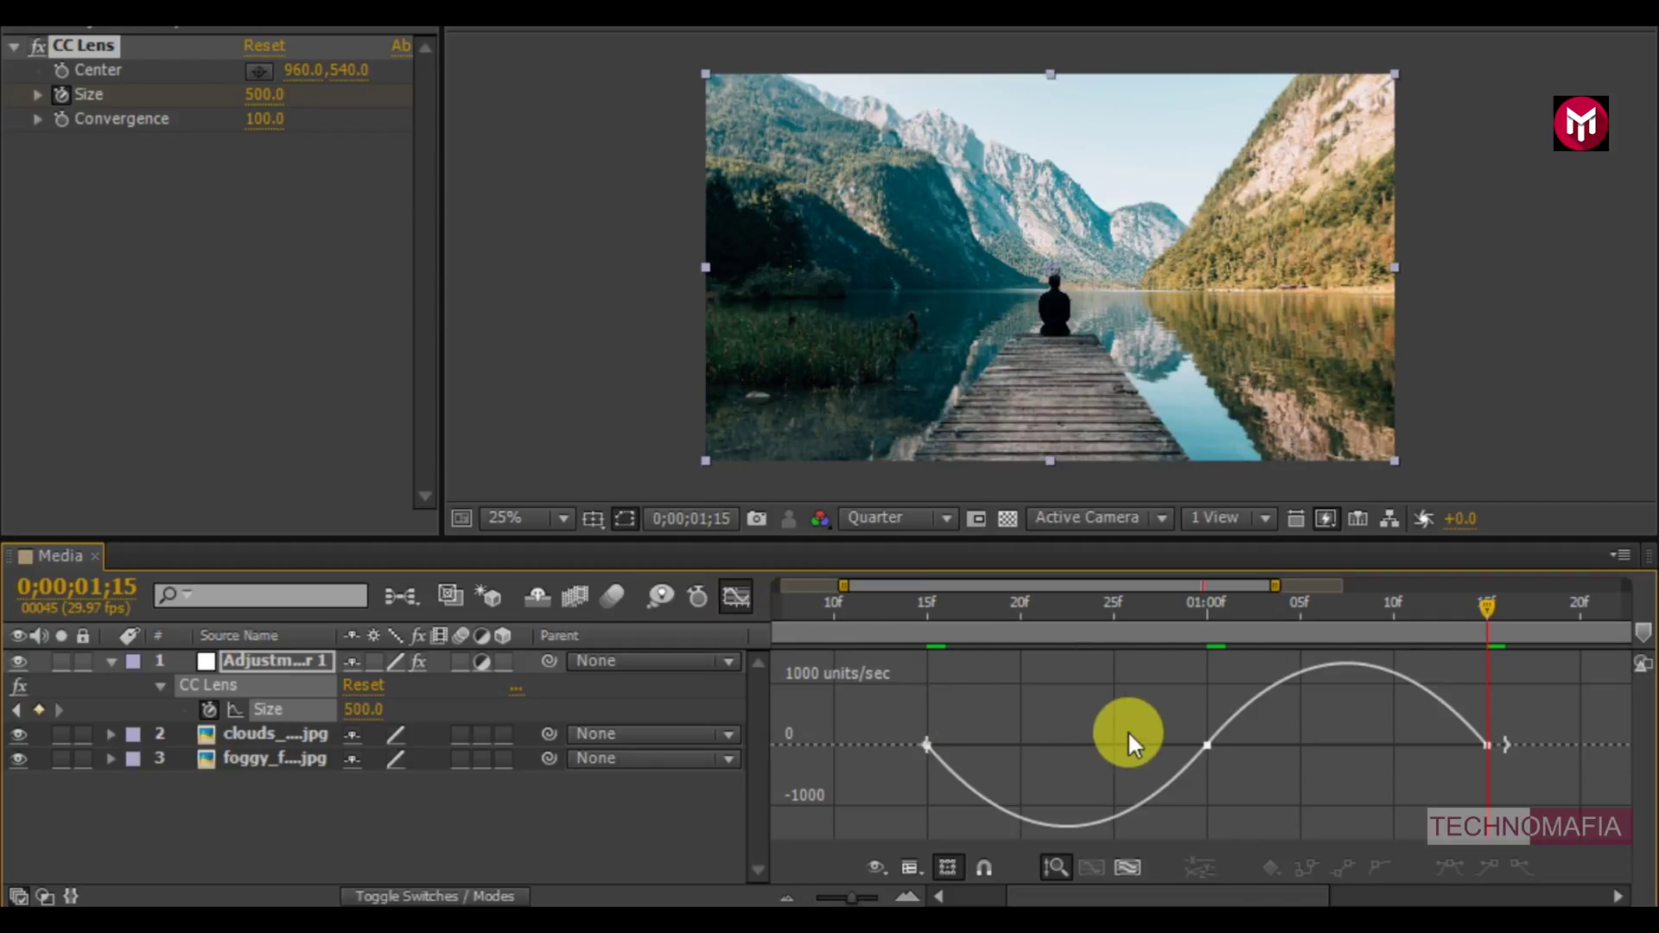
drag(909, 767, 1027, 741)
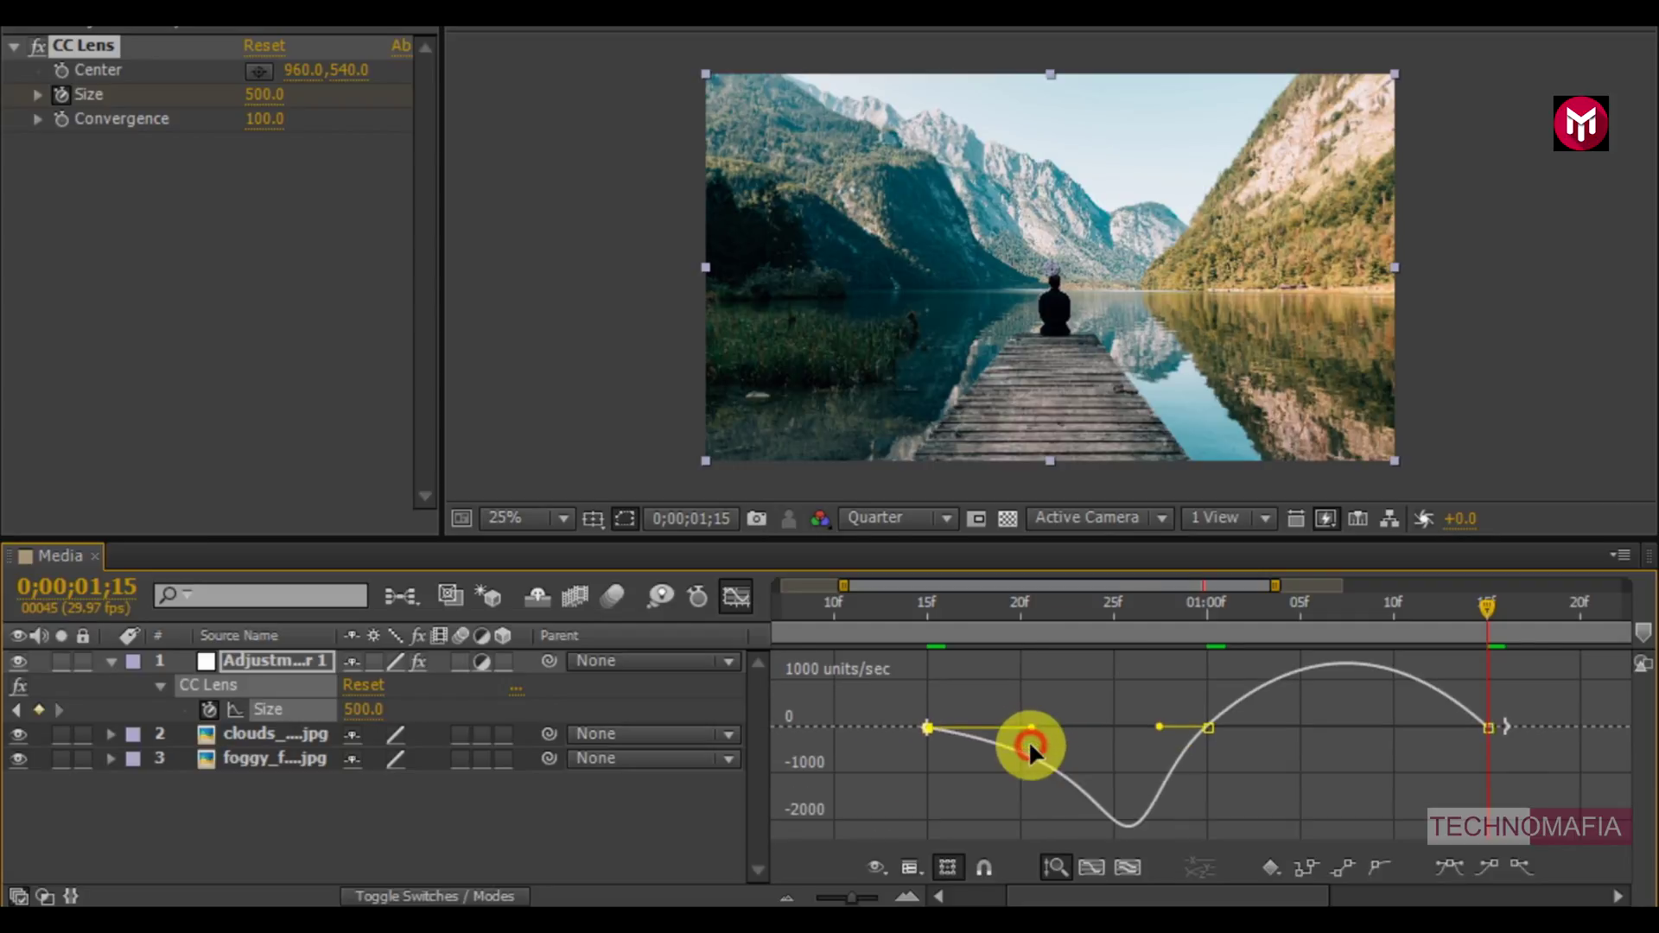
drag(1535, 708, 1403, 790)
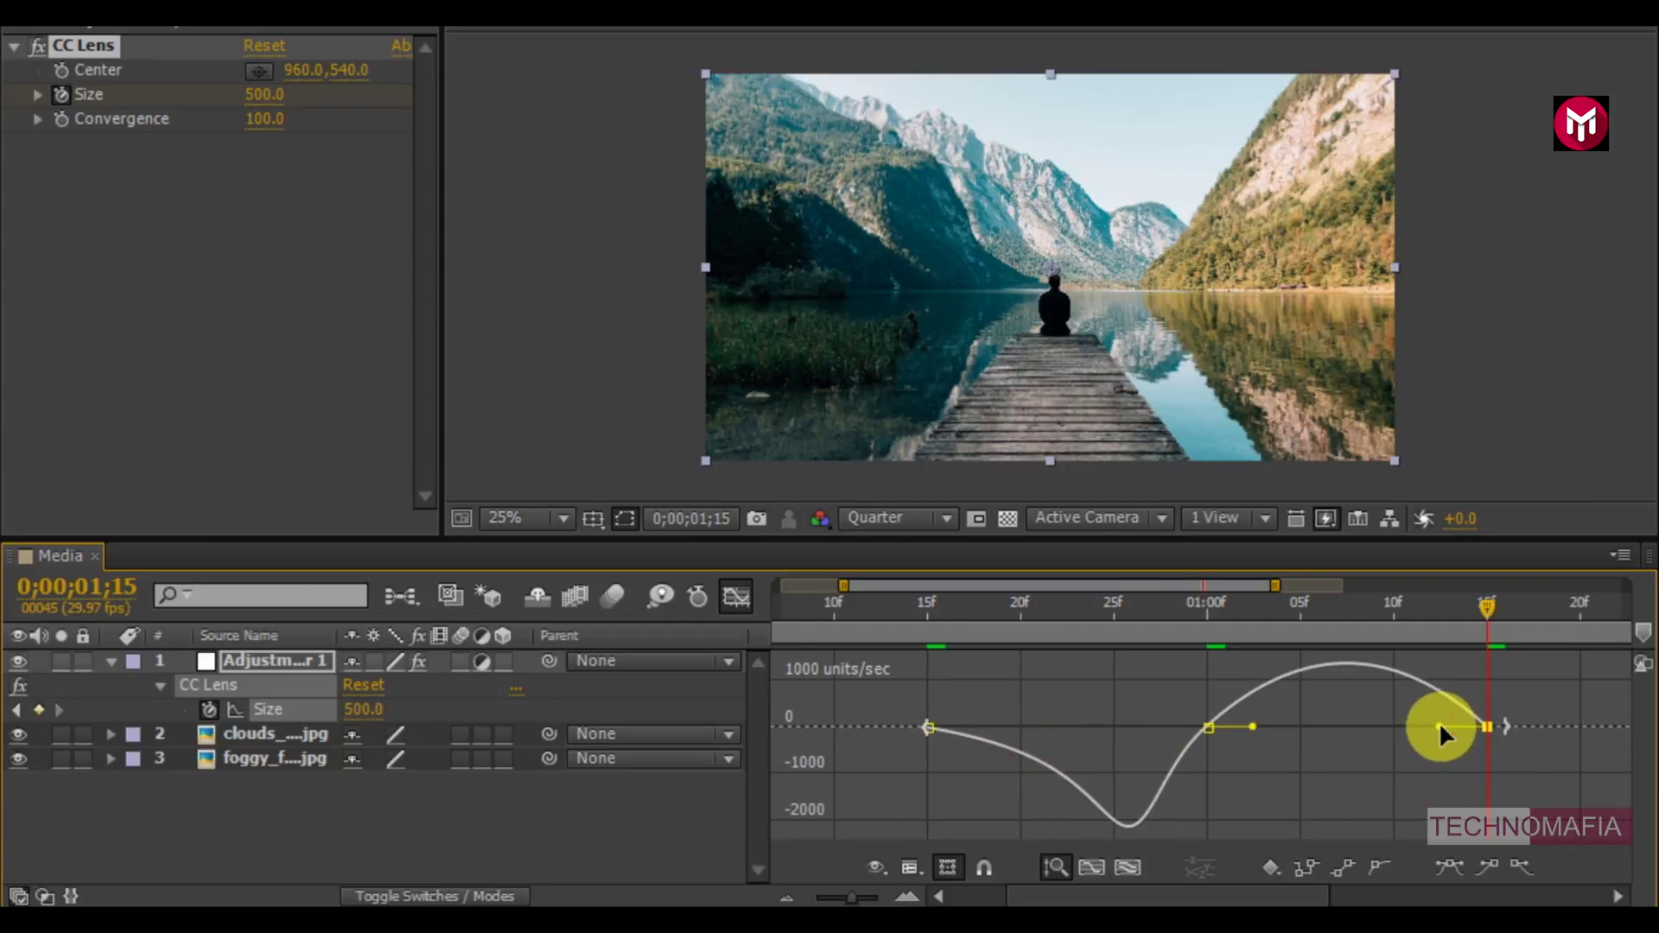
drag(1438, 724, 1380, 722)
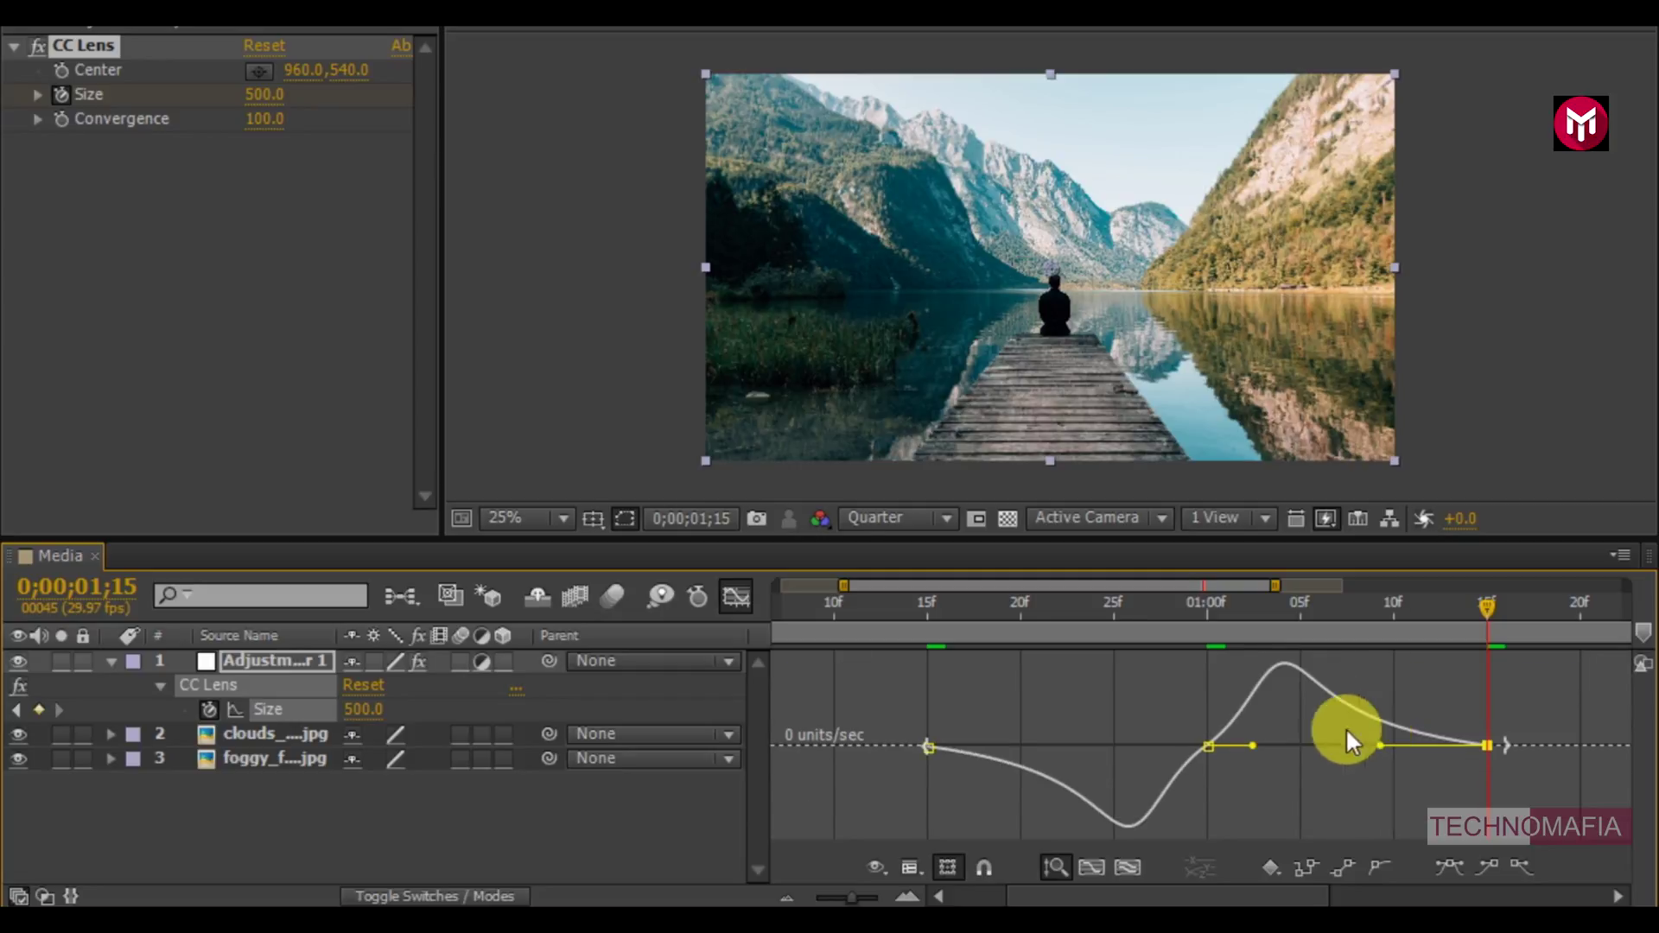
Return to the keyframe timeline view, then preview the transition and stop playback.
click(735, 597)
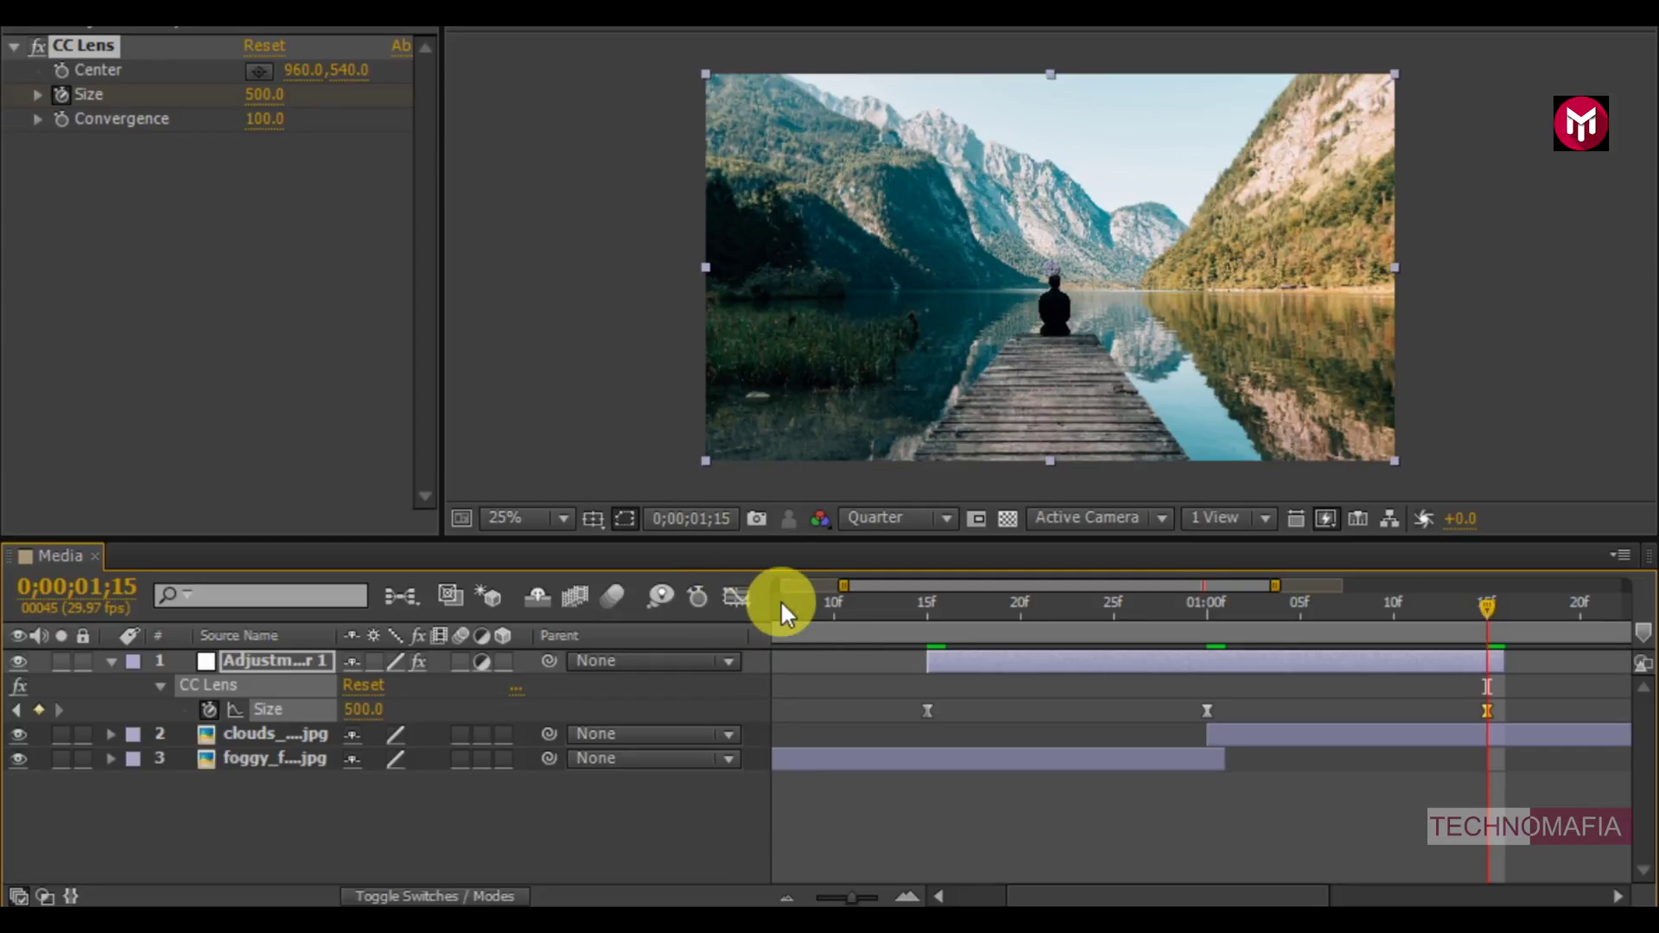
key(KP_0)
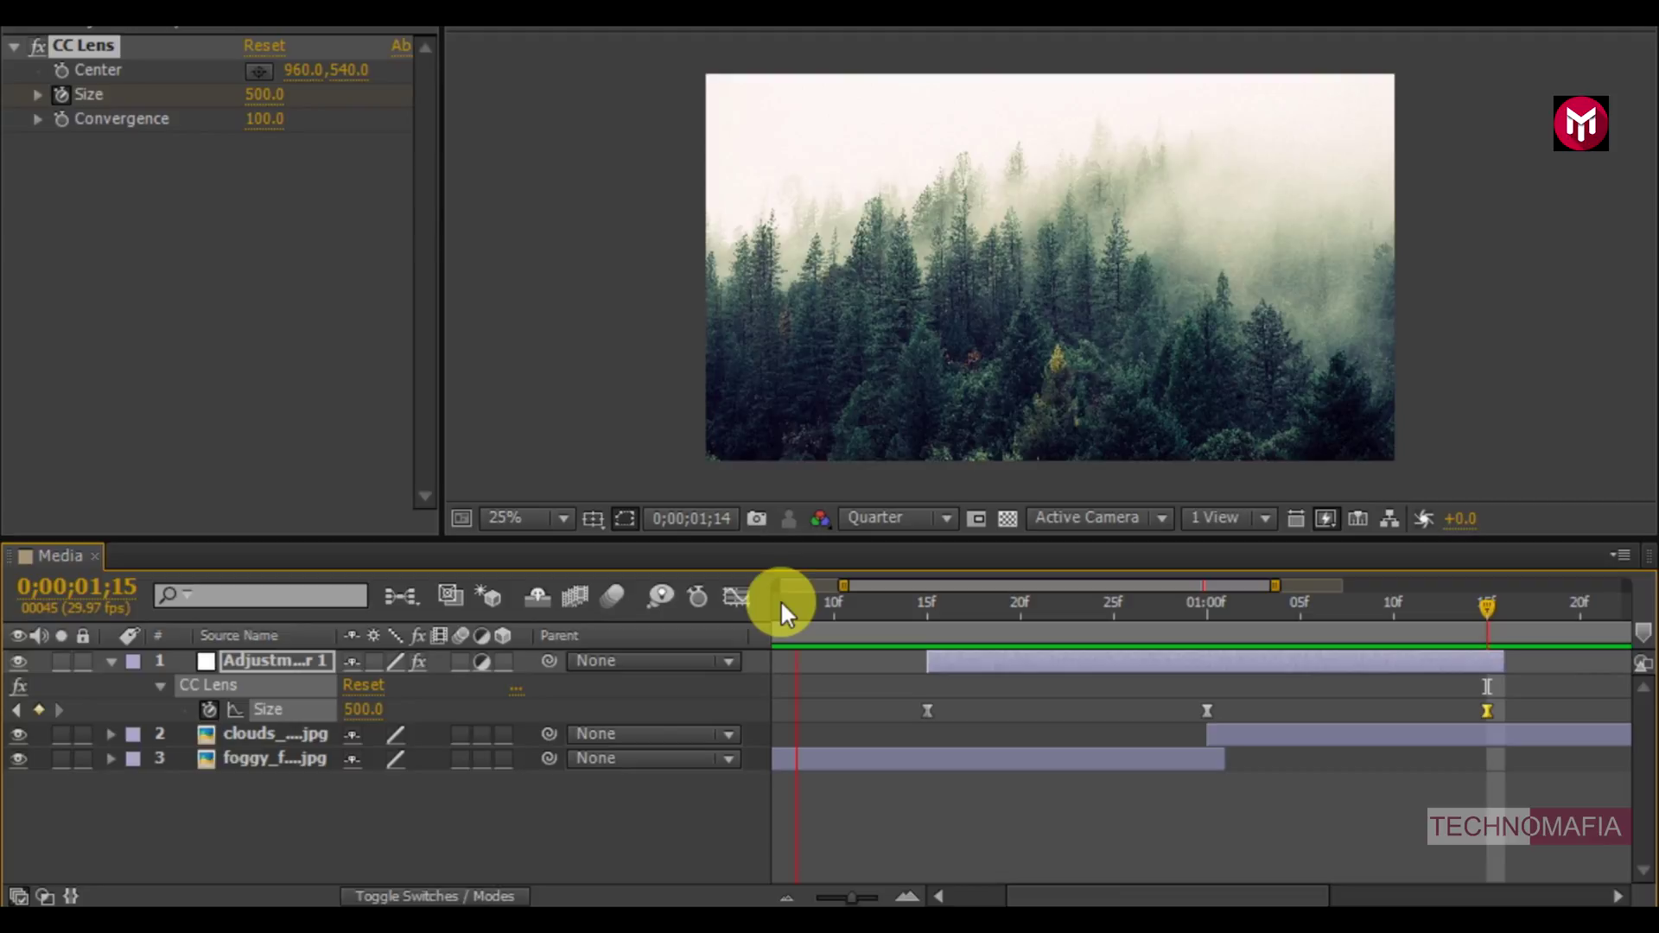
key(space)
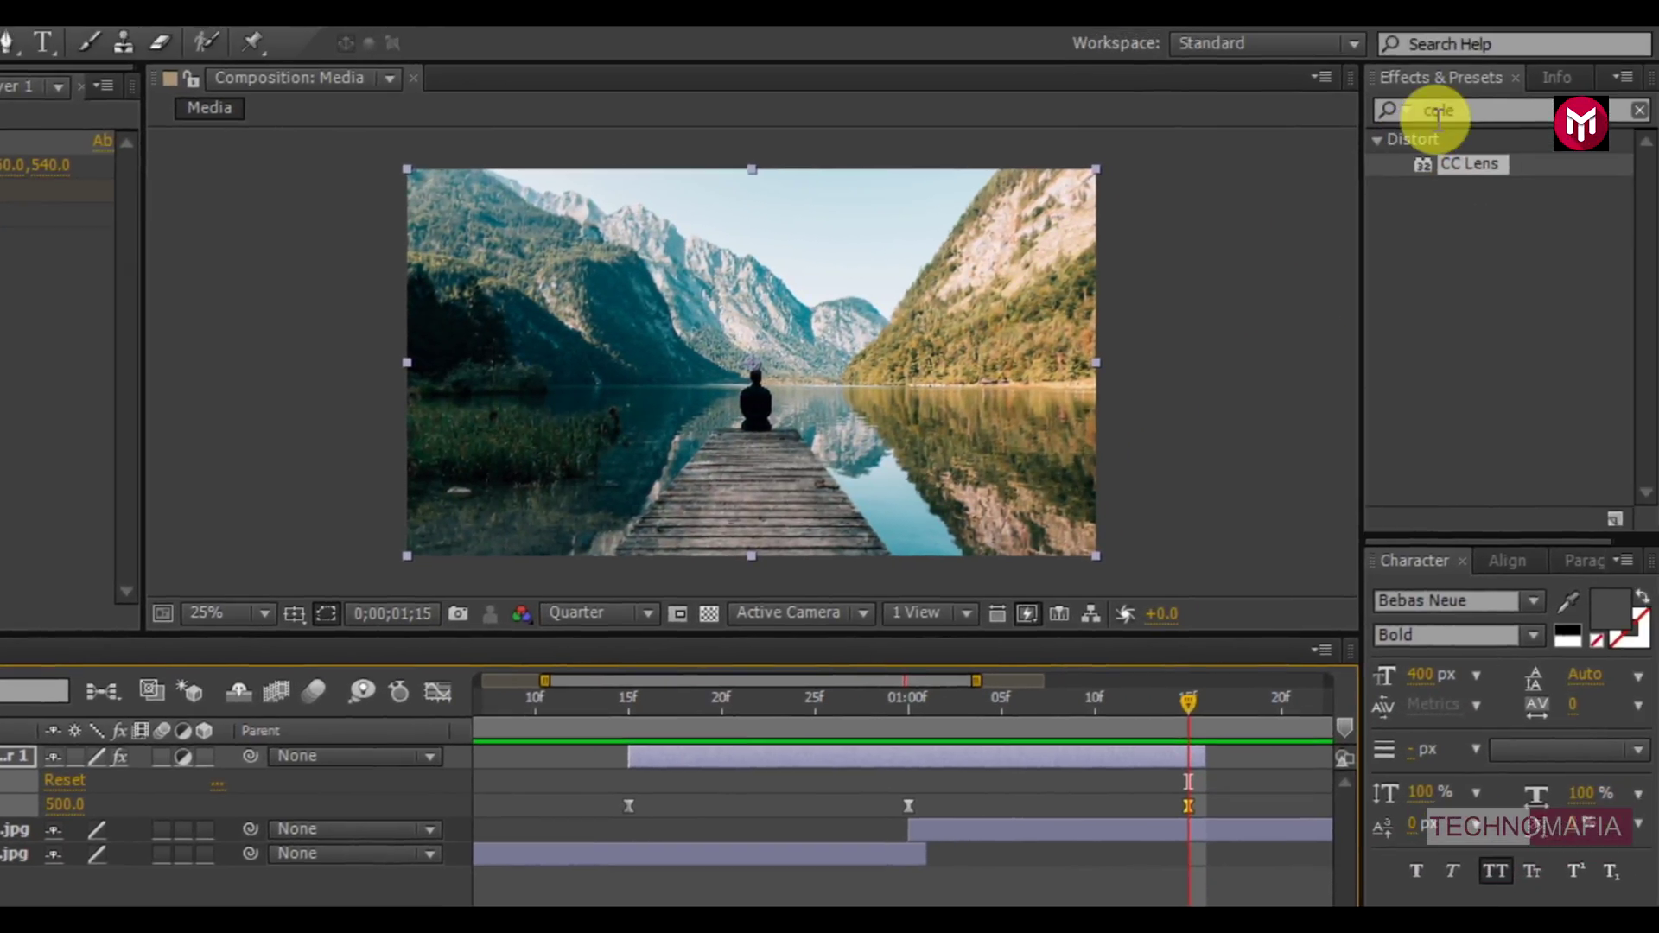
Search the effects for 'optic' and apply Optics Compensation to the adjustment layer.
click(1460, 102)
click(1374, 110)
text(optic)
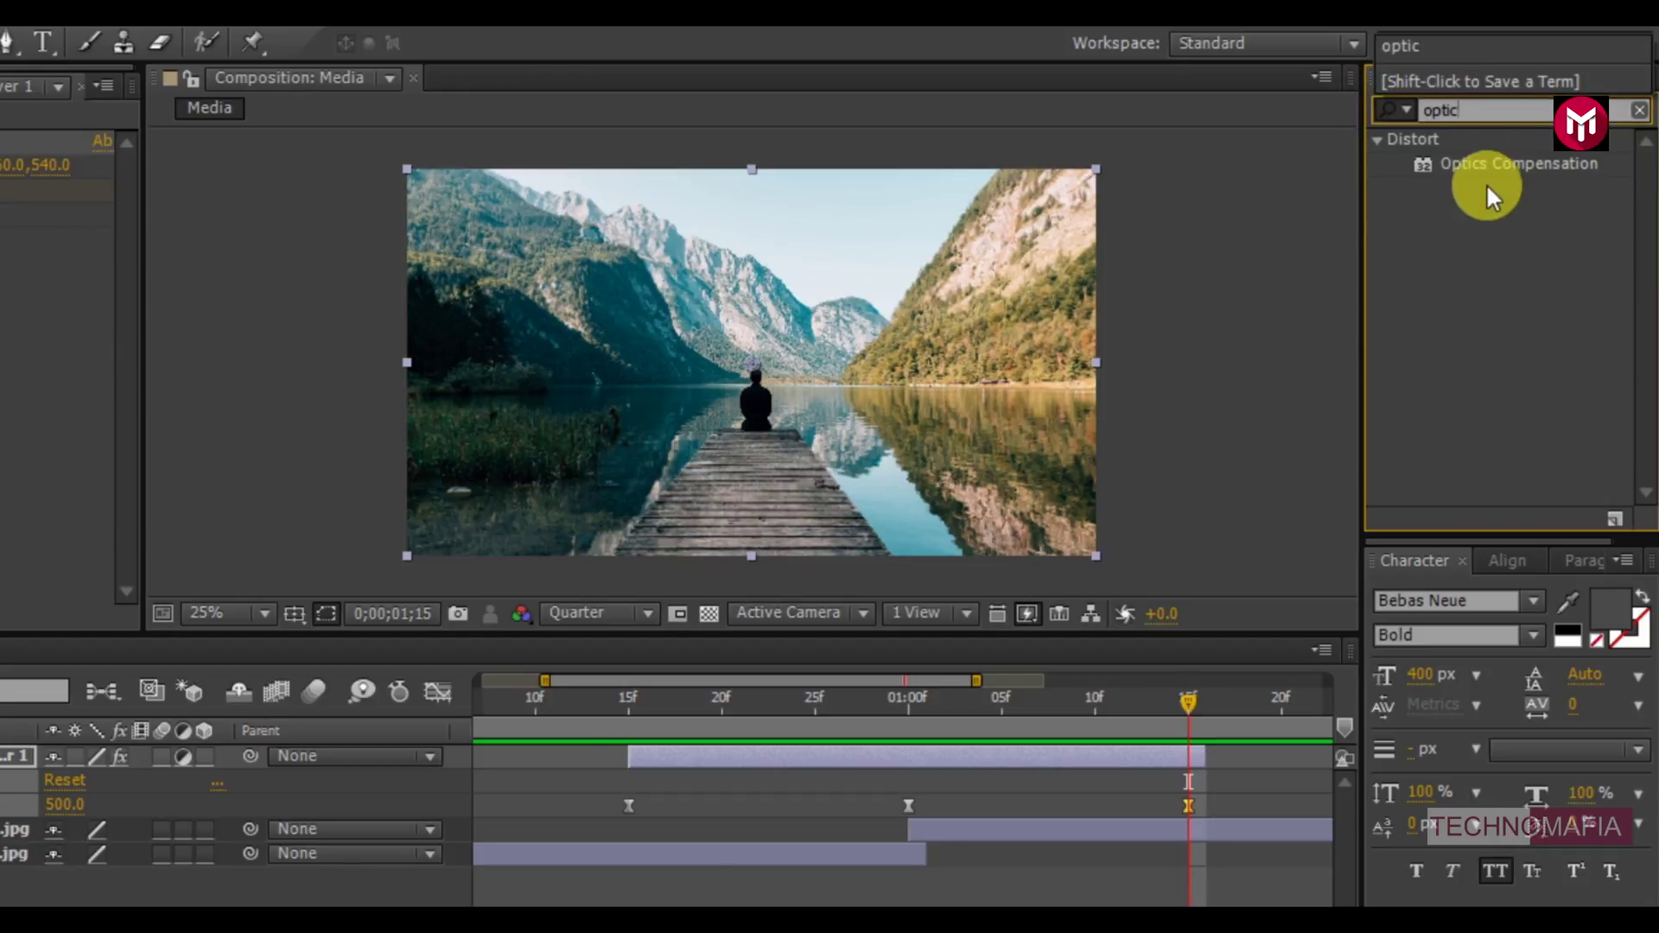
double_click(1486, 163)
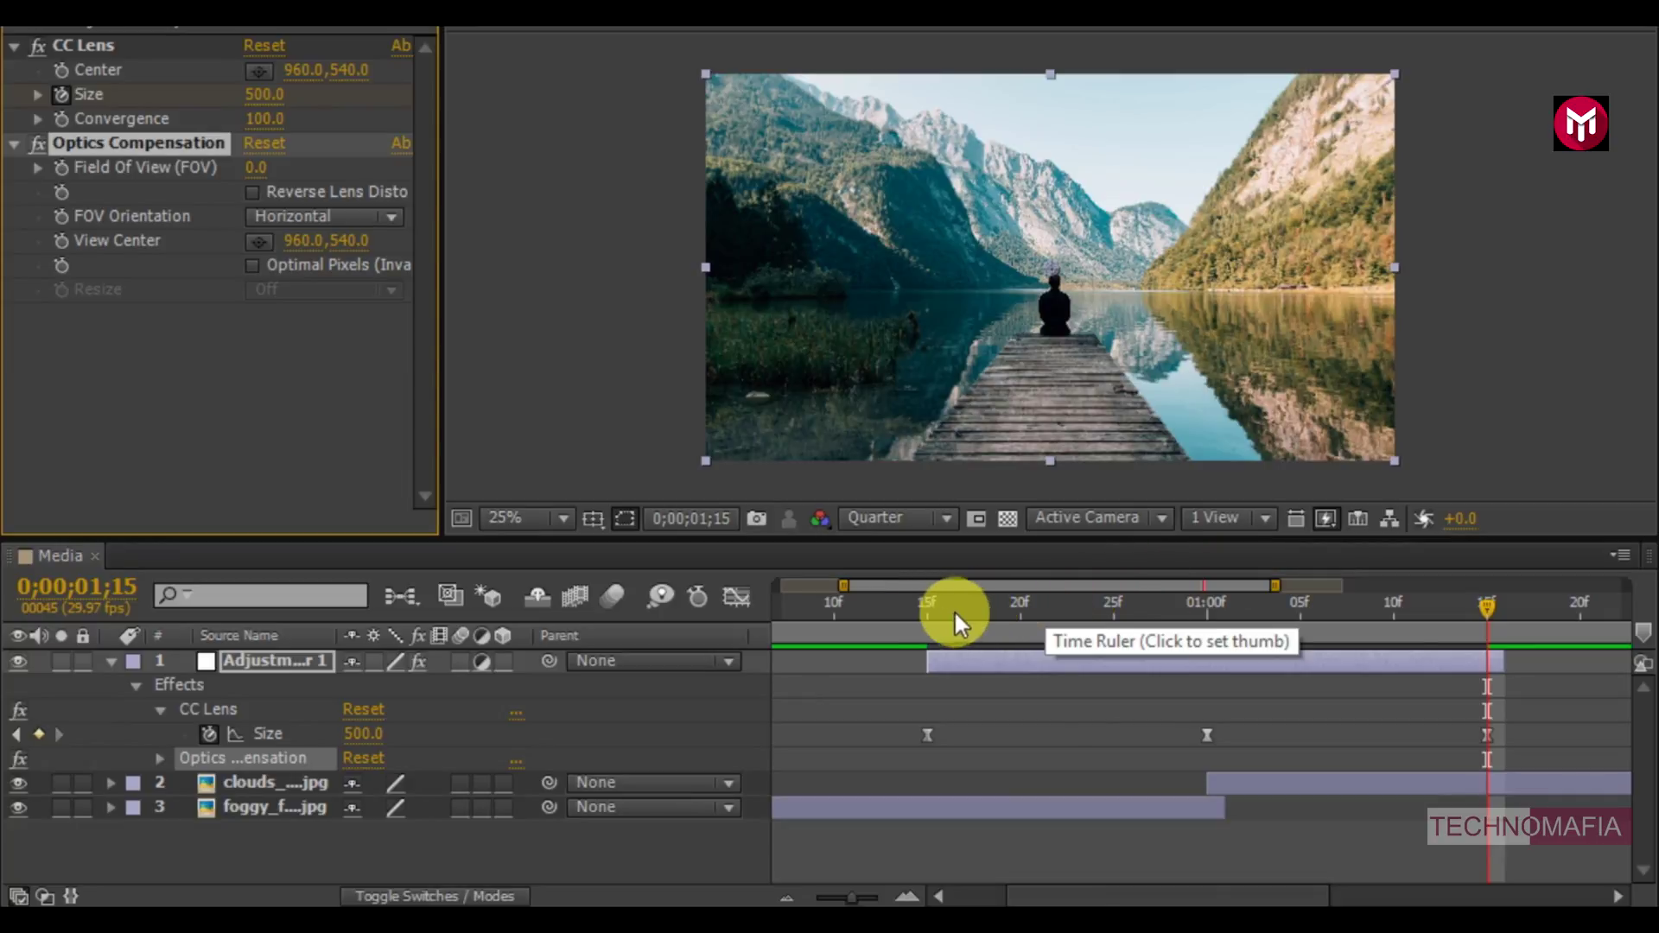
Keyframe Optics Compensation Field Of View at 0 on 15 frames and 150 at 1 second.
click(926, 603)
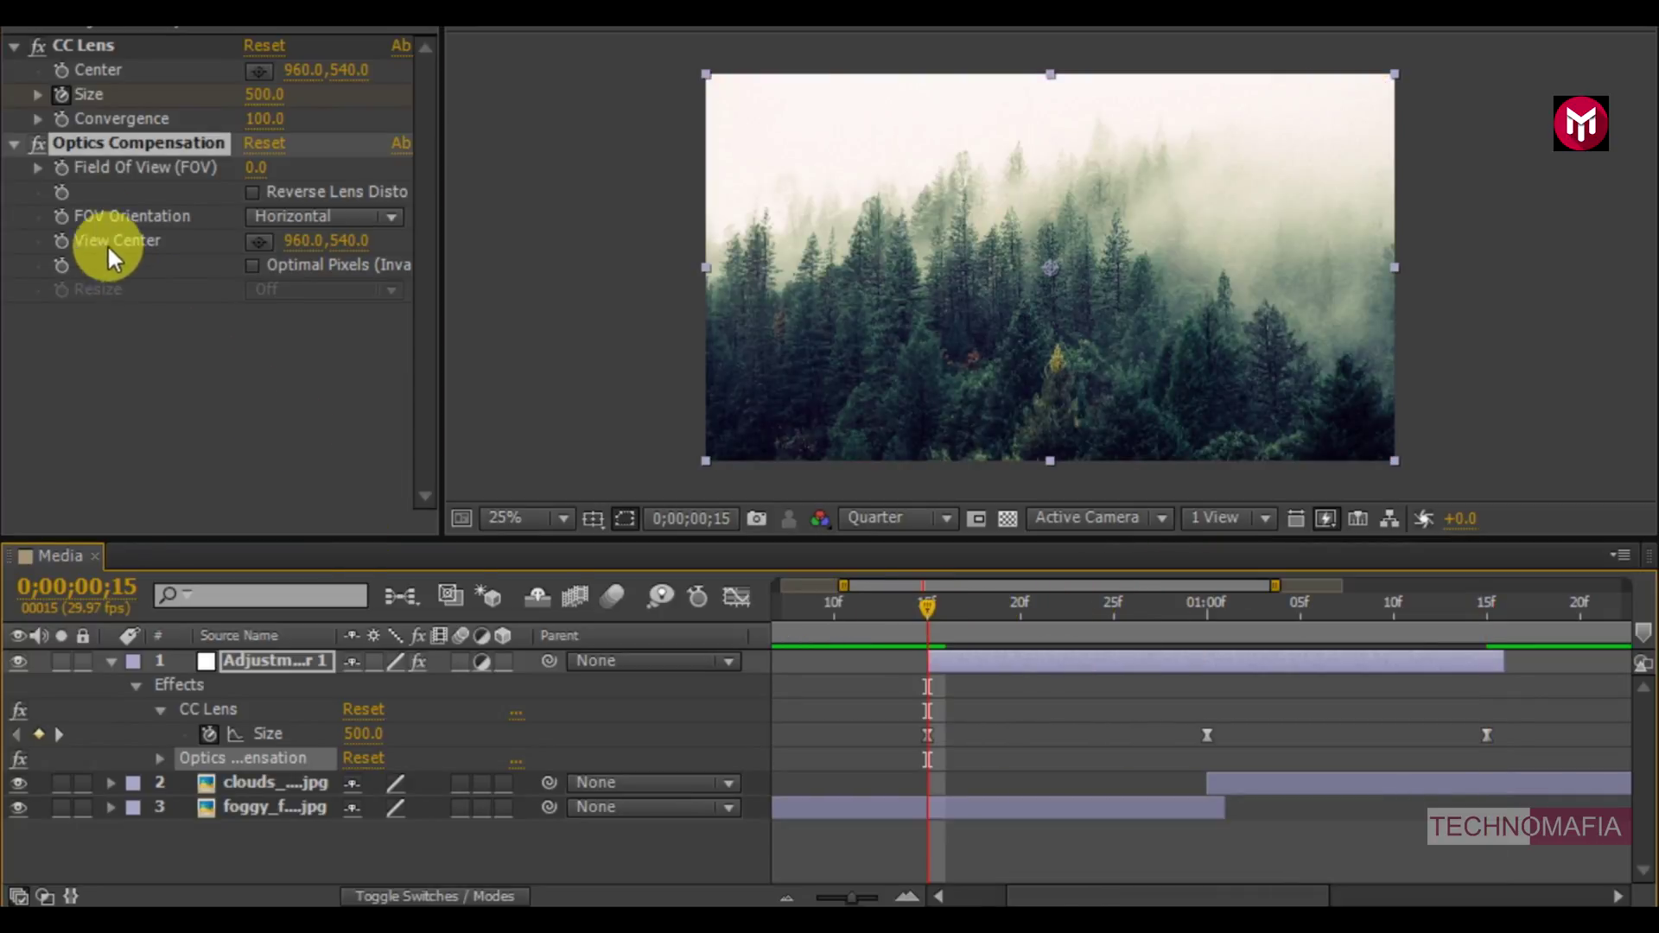
click(64, 171)
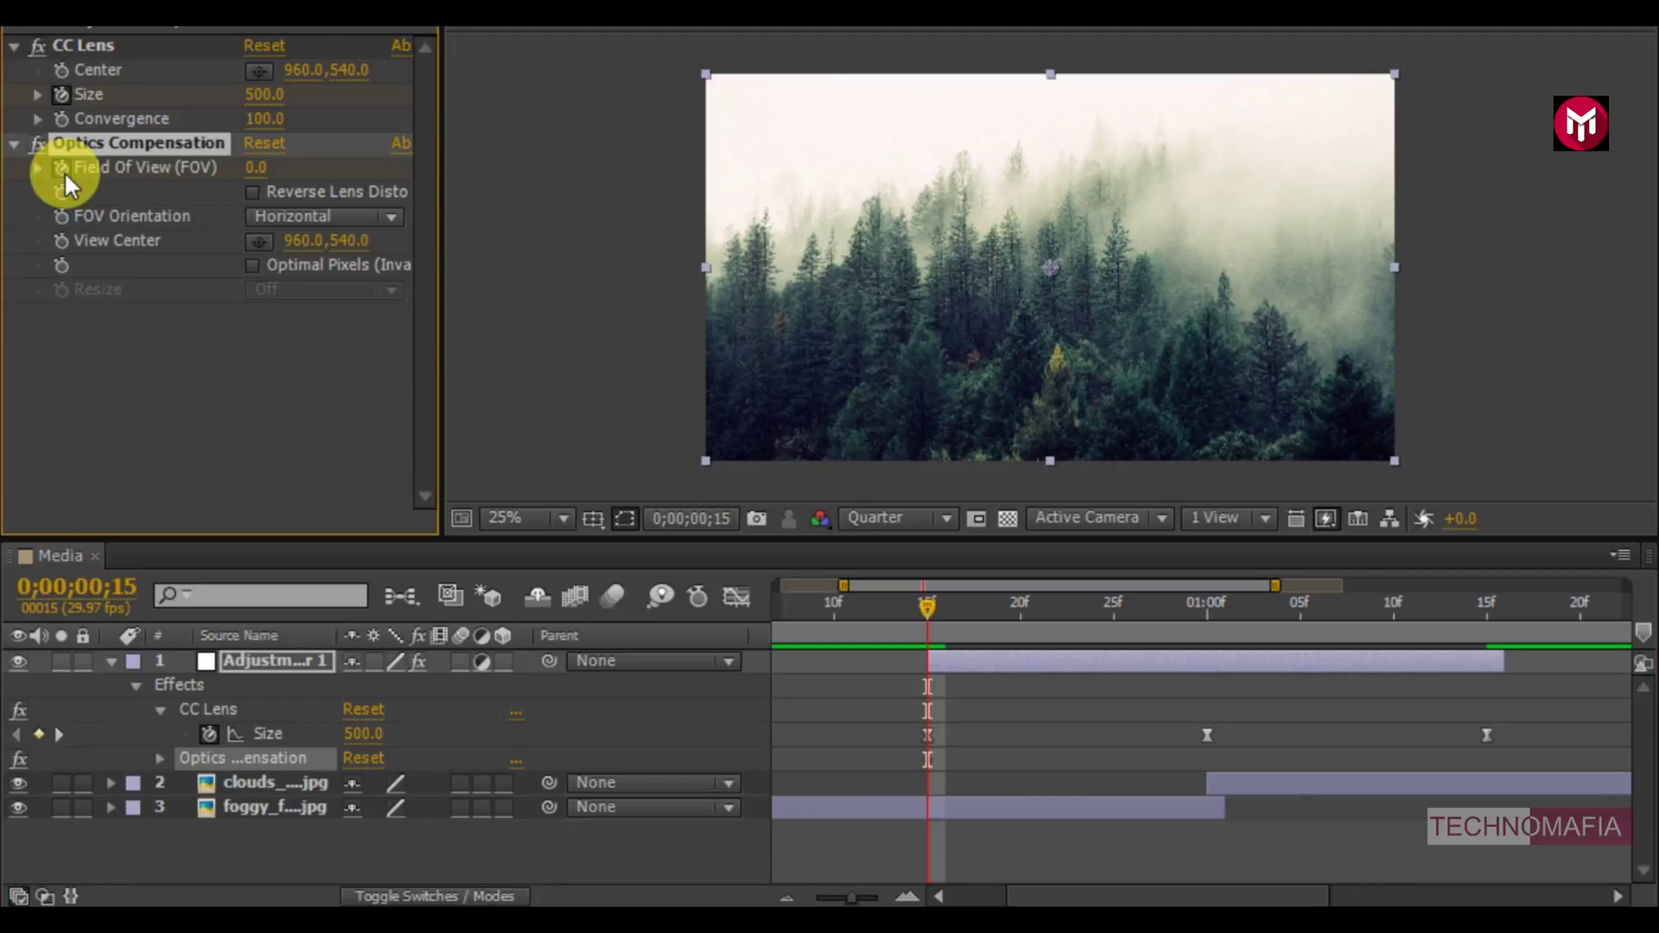
click(1204, 605)
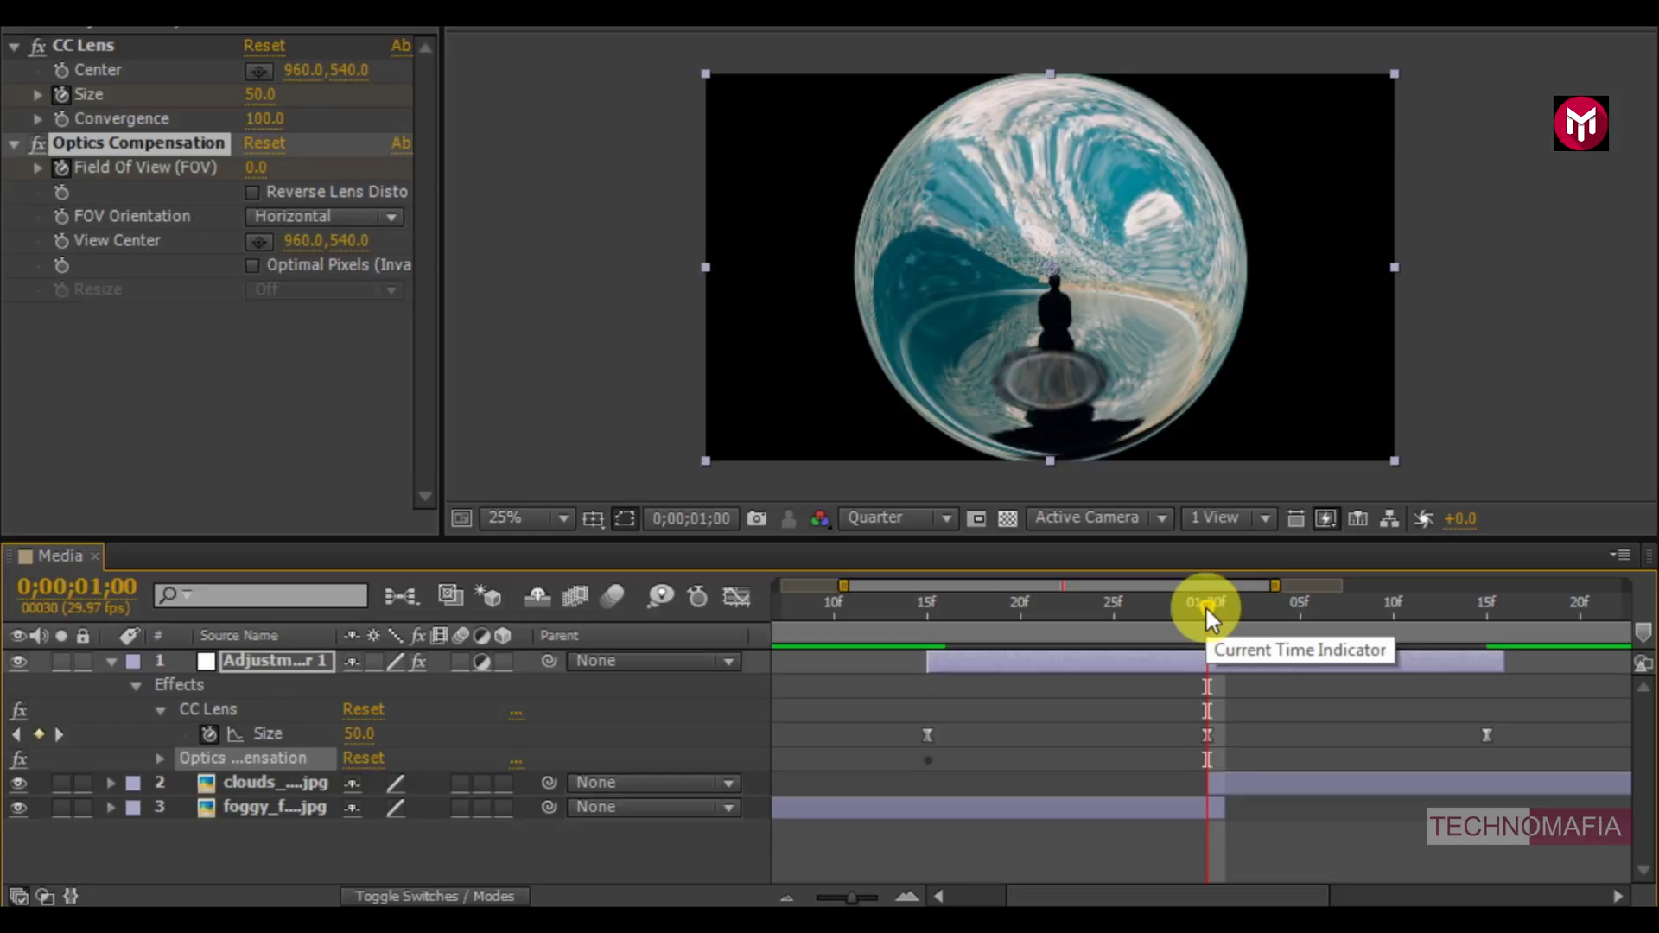
click(251, 169)
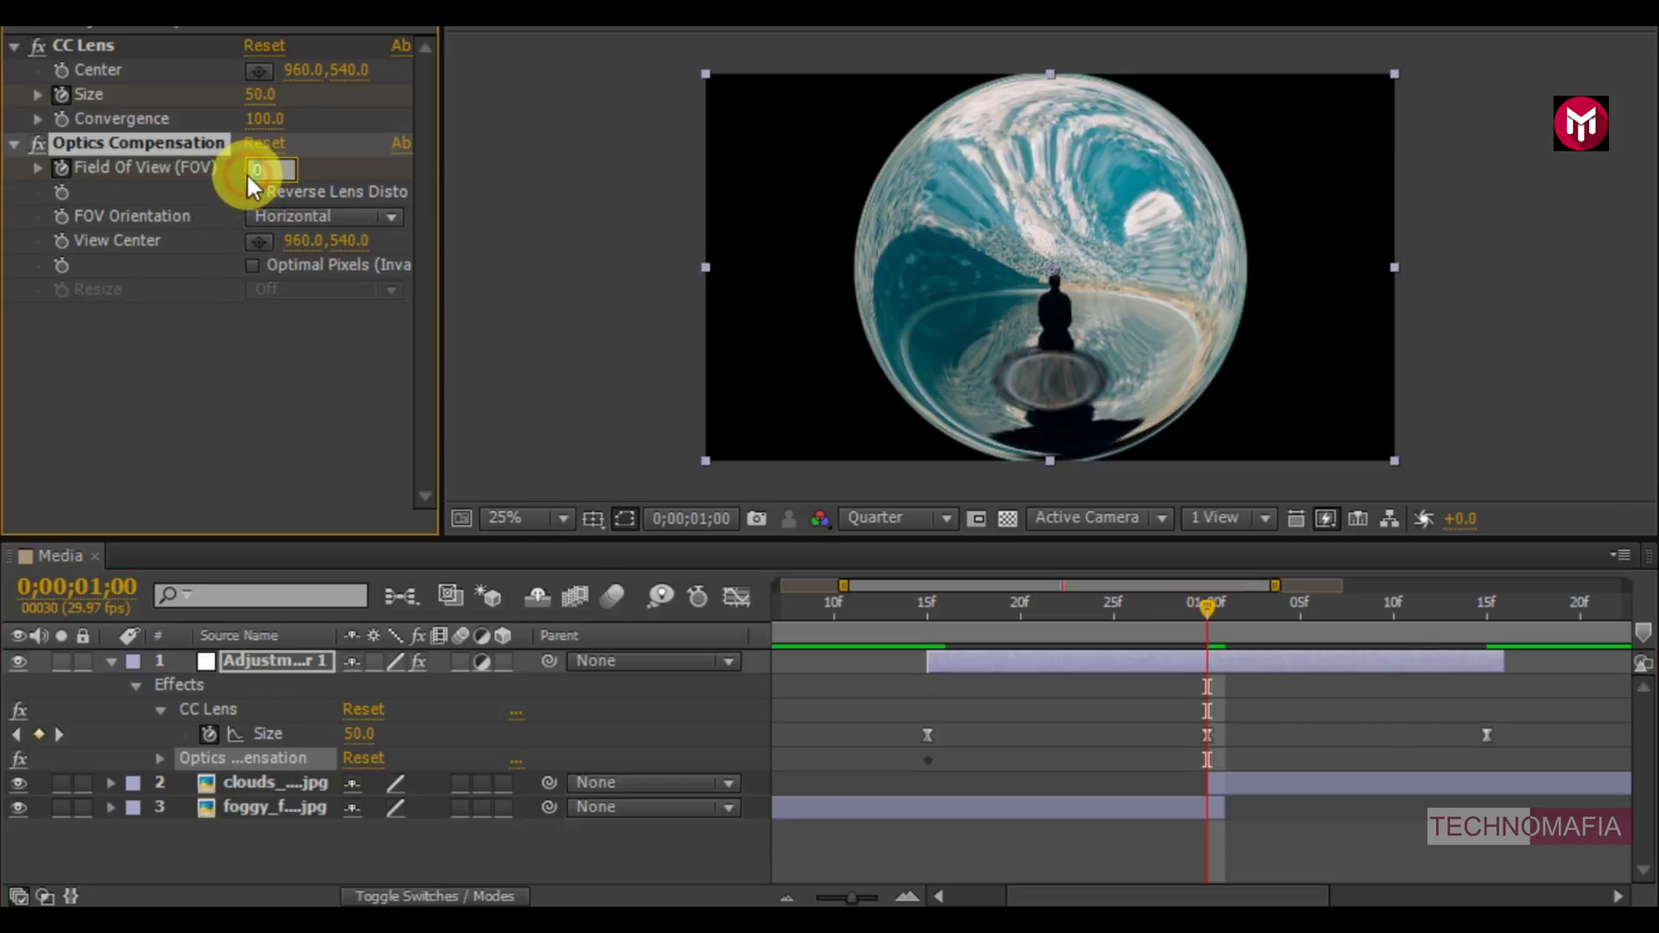
text(150)
key(Return)
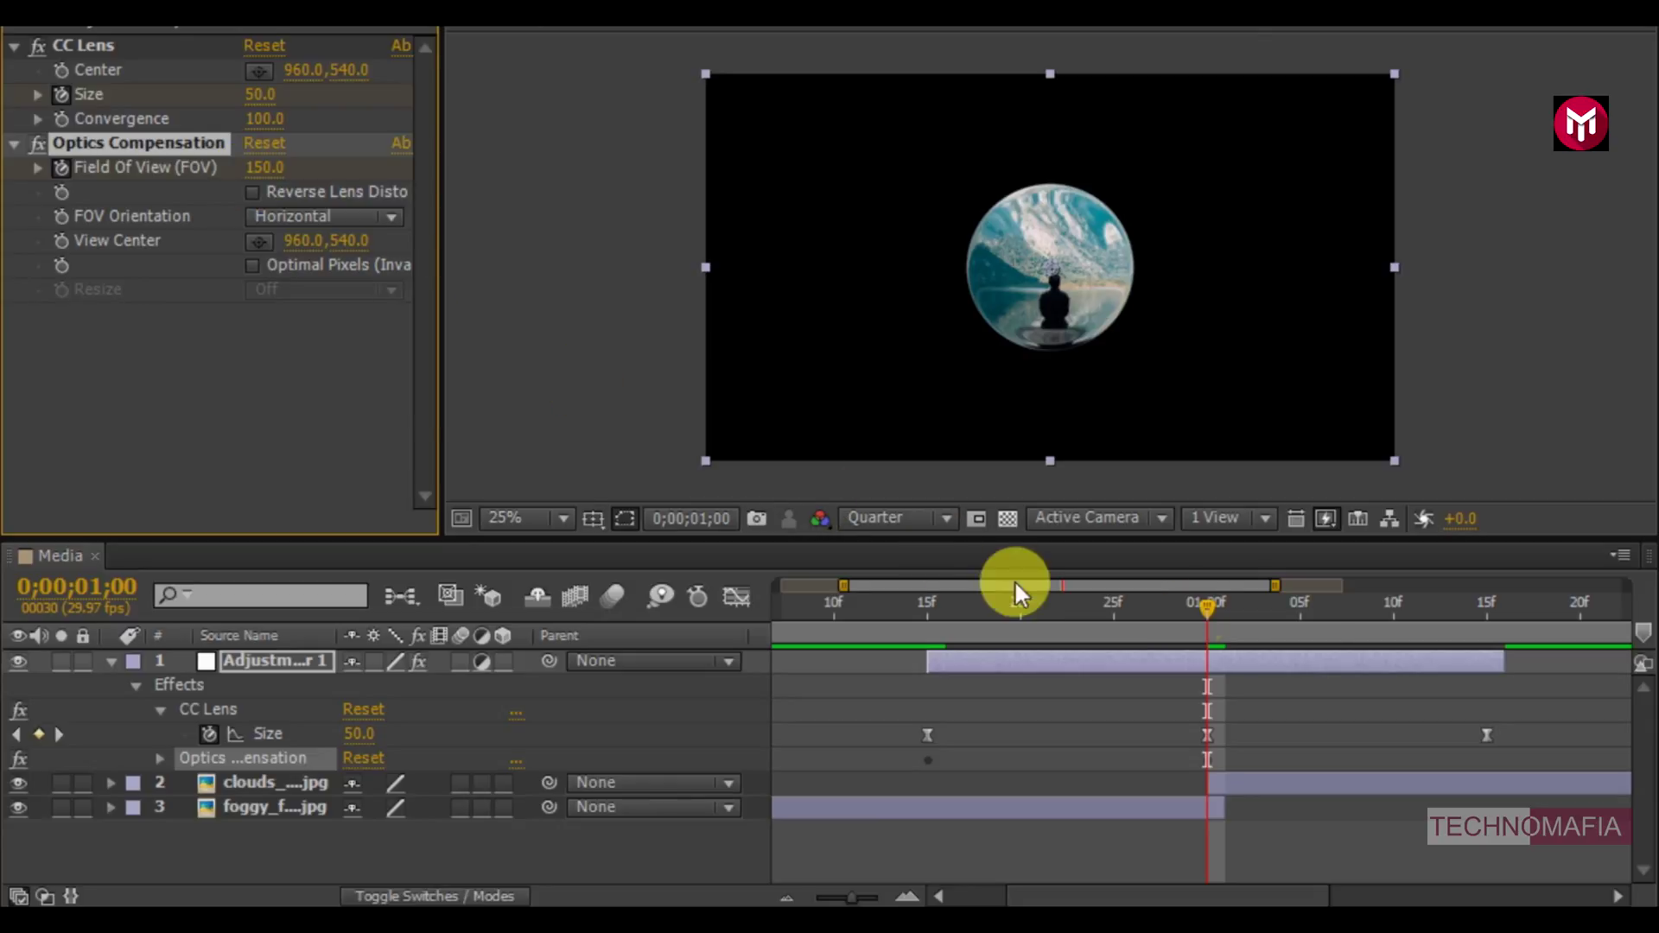
Set Field Of View back to 0 at 0;00;01;15 and turn on Reverse Lens Distortion.
click(1486, 601)
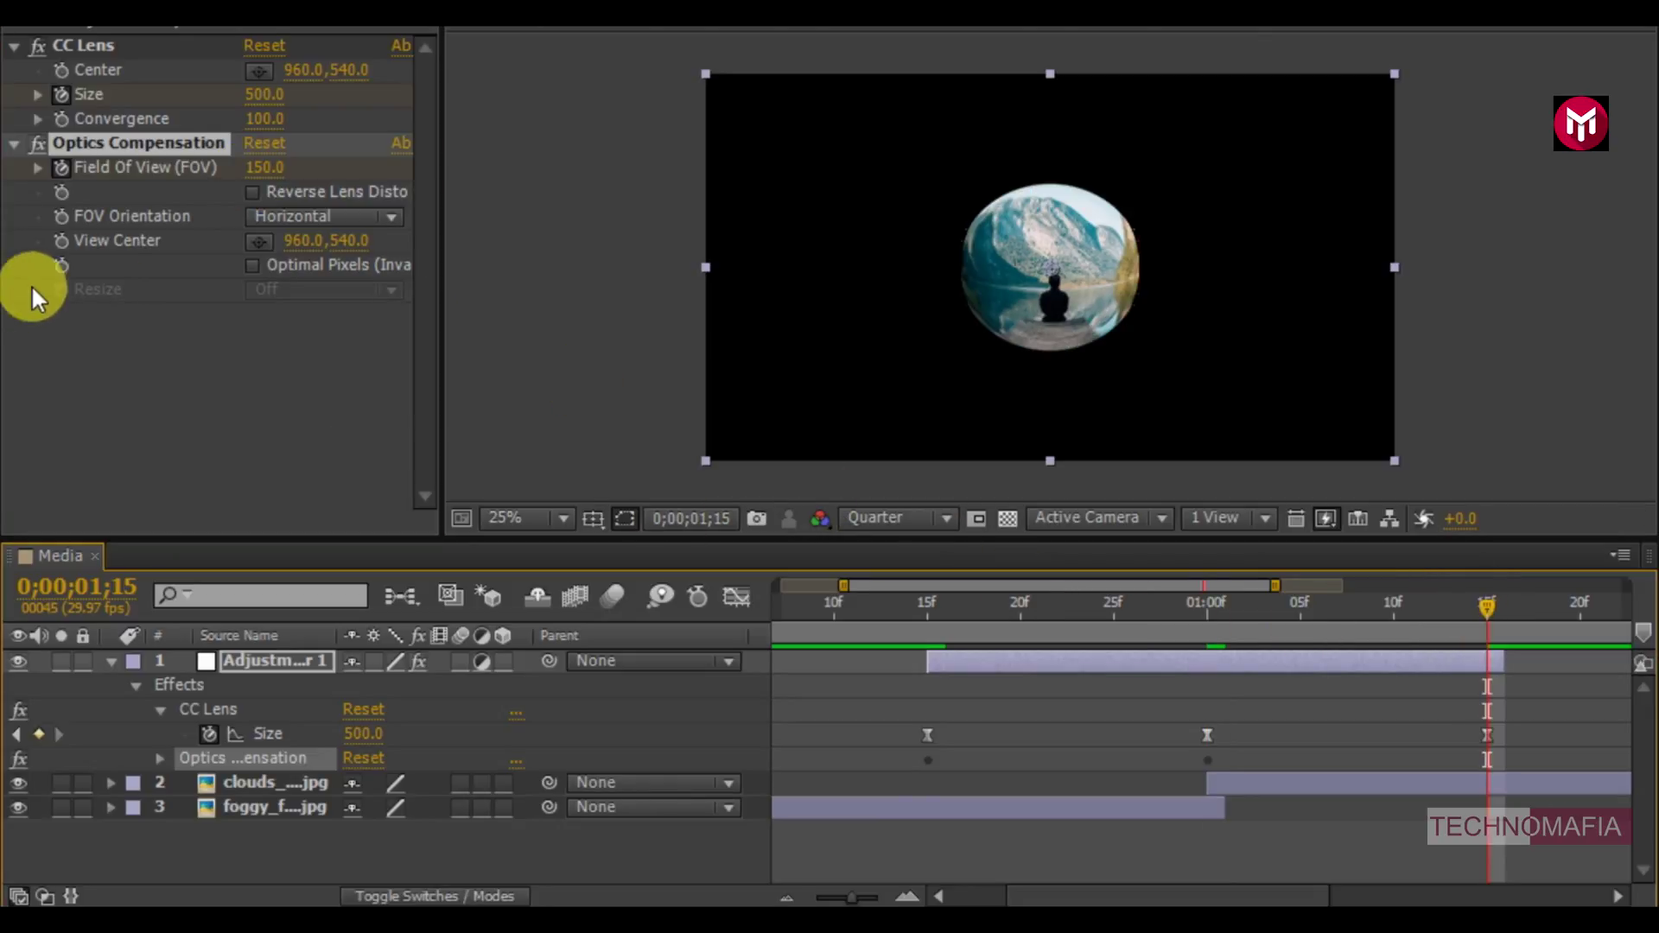
click(252, 170)
text(0)
key(Return)
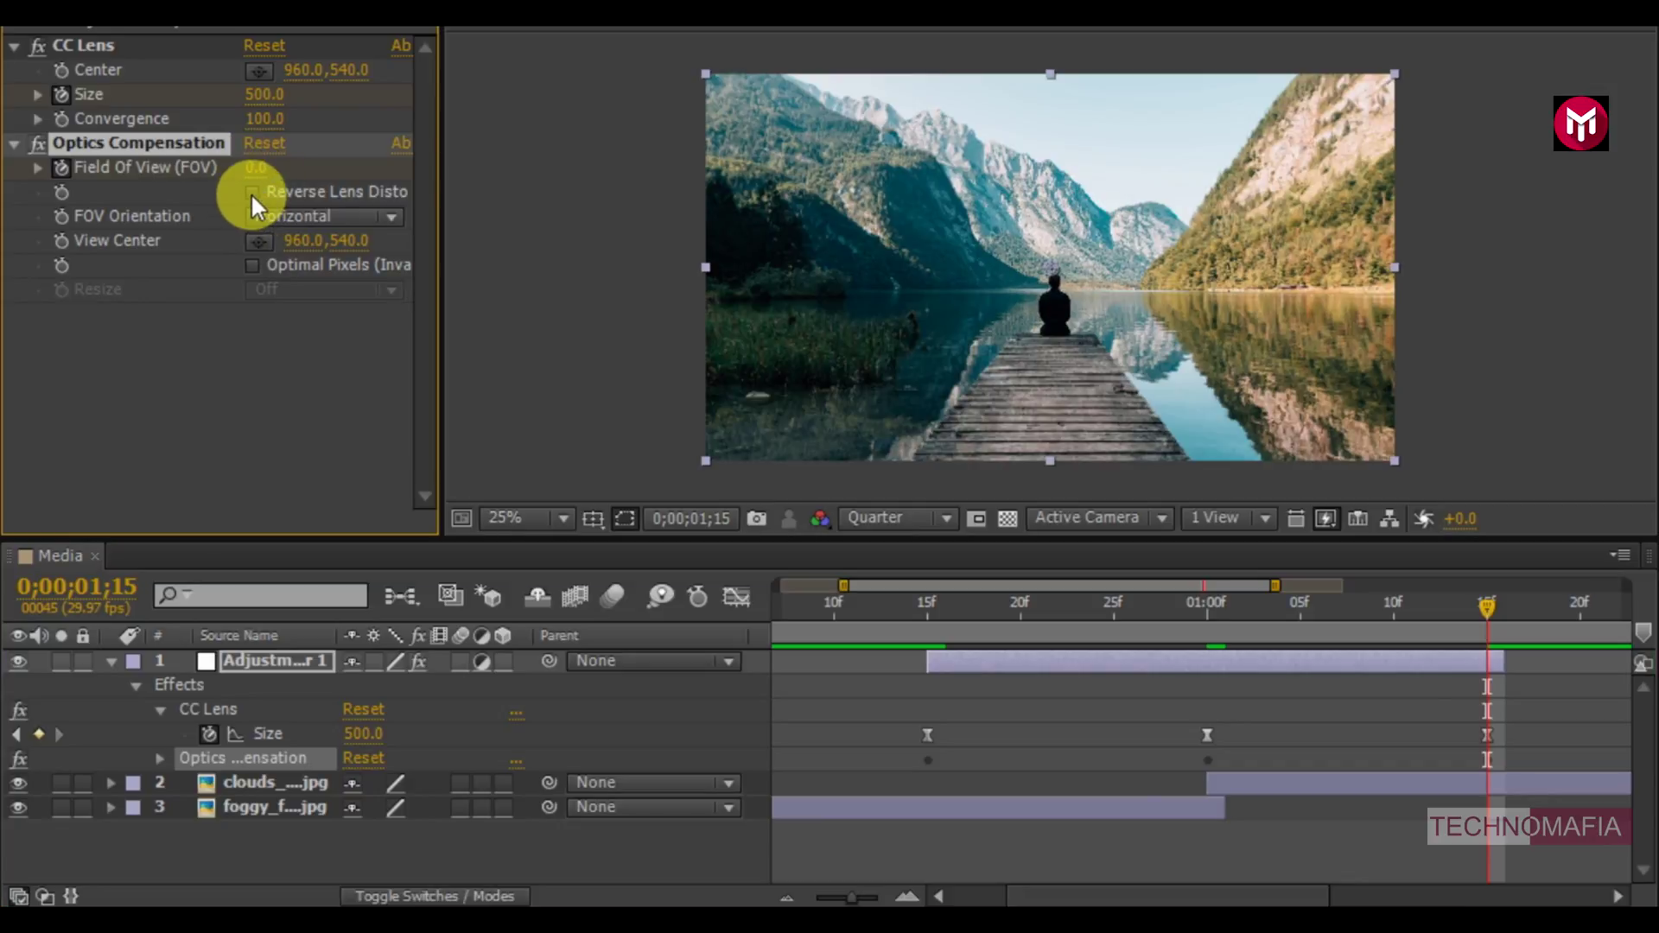
click(252, 194)
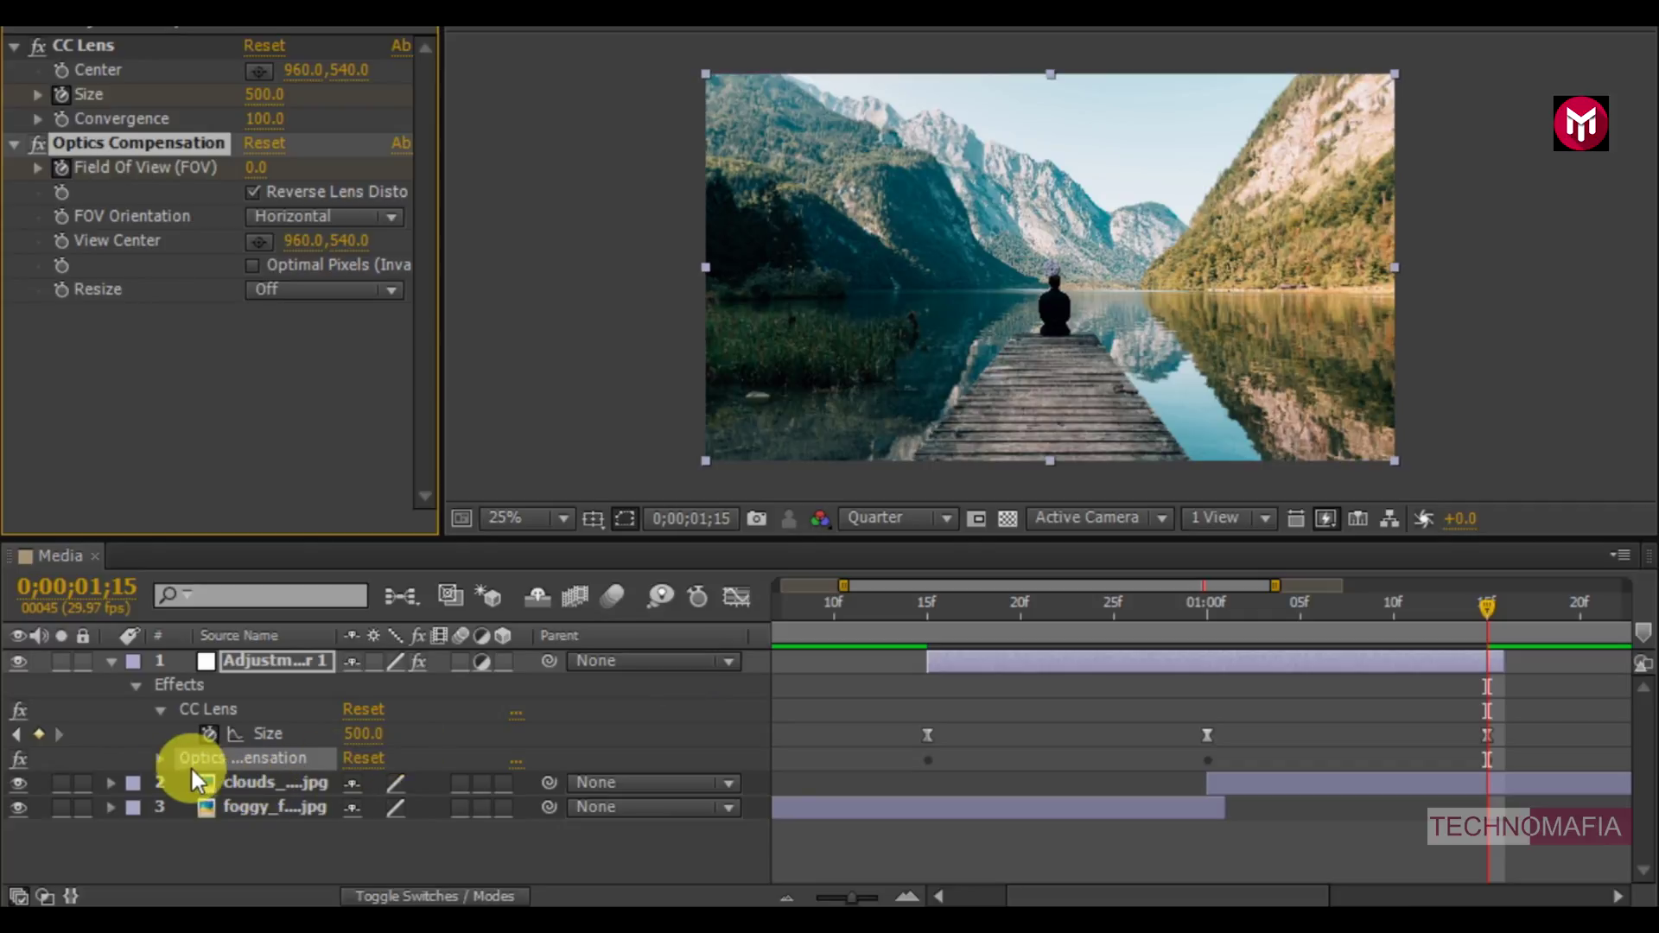
click(160, 757)
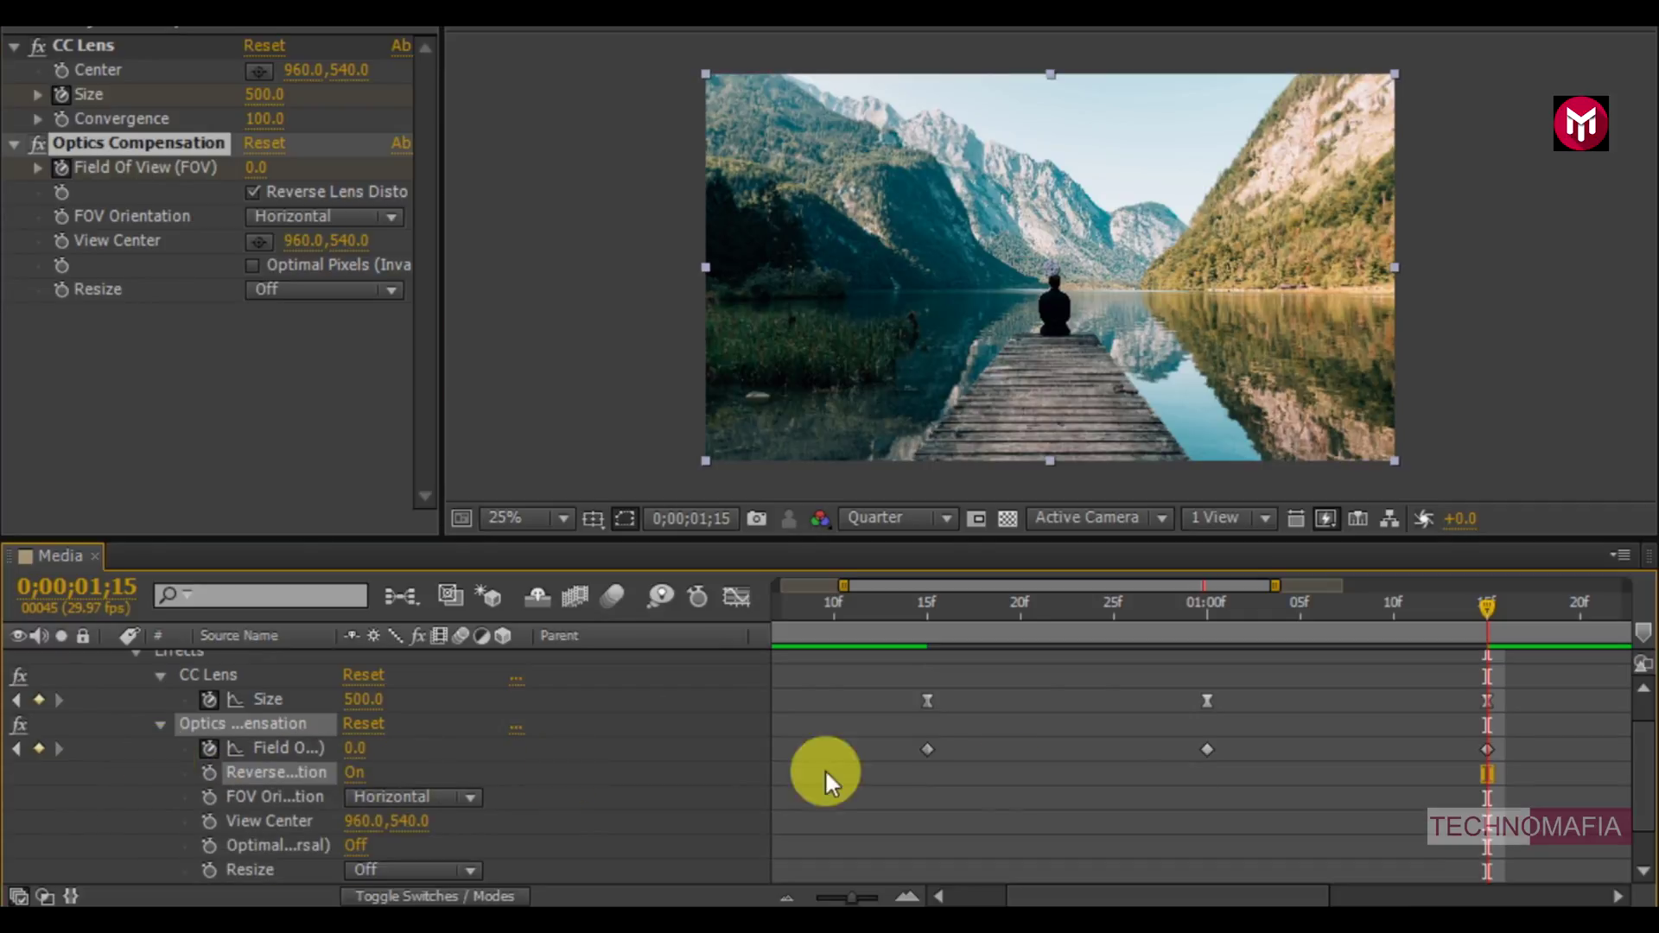
Apply Easy Ease to all three Field Of View keyframes.
drag(1512, 738, 904, 764)
right_click(925, 750)
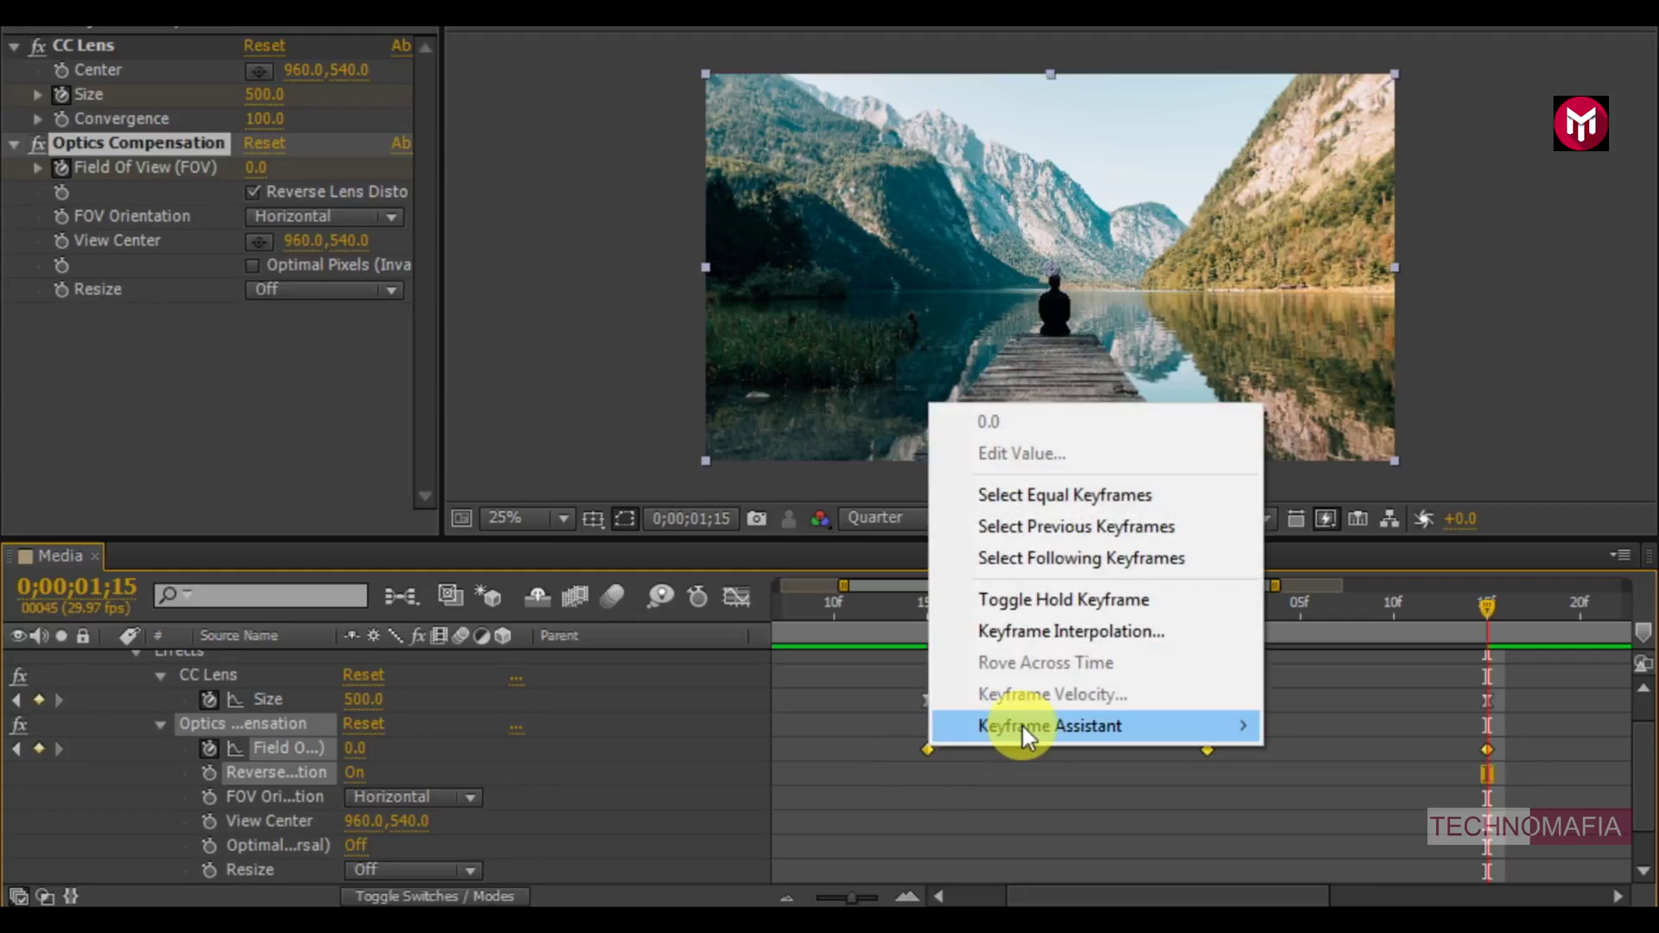
mouse_move(1175, 727)
click(1357, 536)
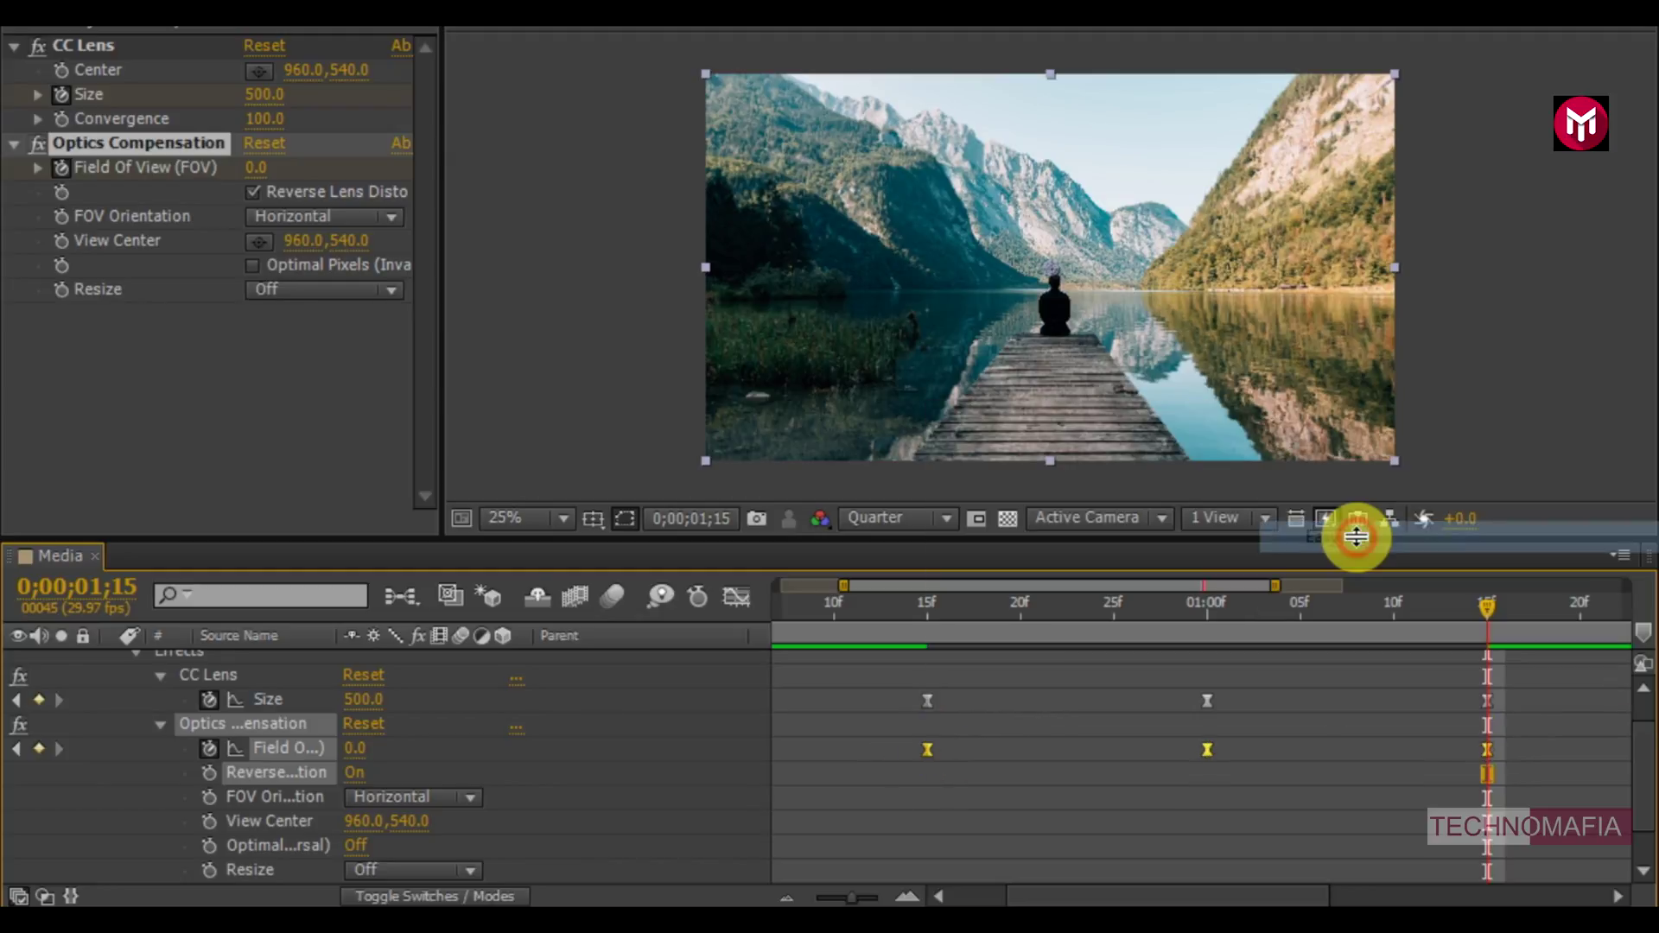
Reshape the Field Of View curve by extending keyframe influences, then return to the layer bar view.
click(731, 596)
click(1453, 750)
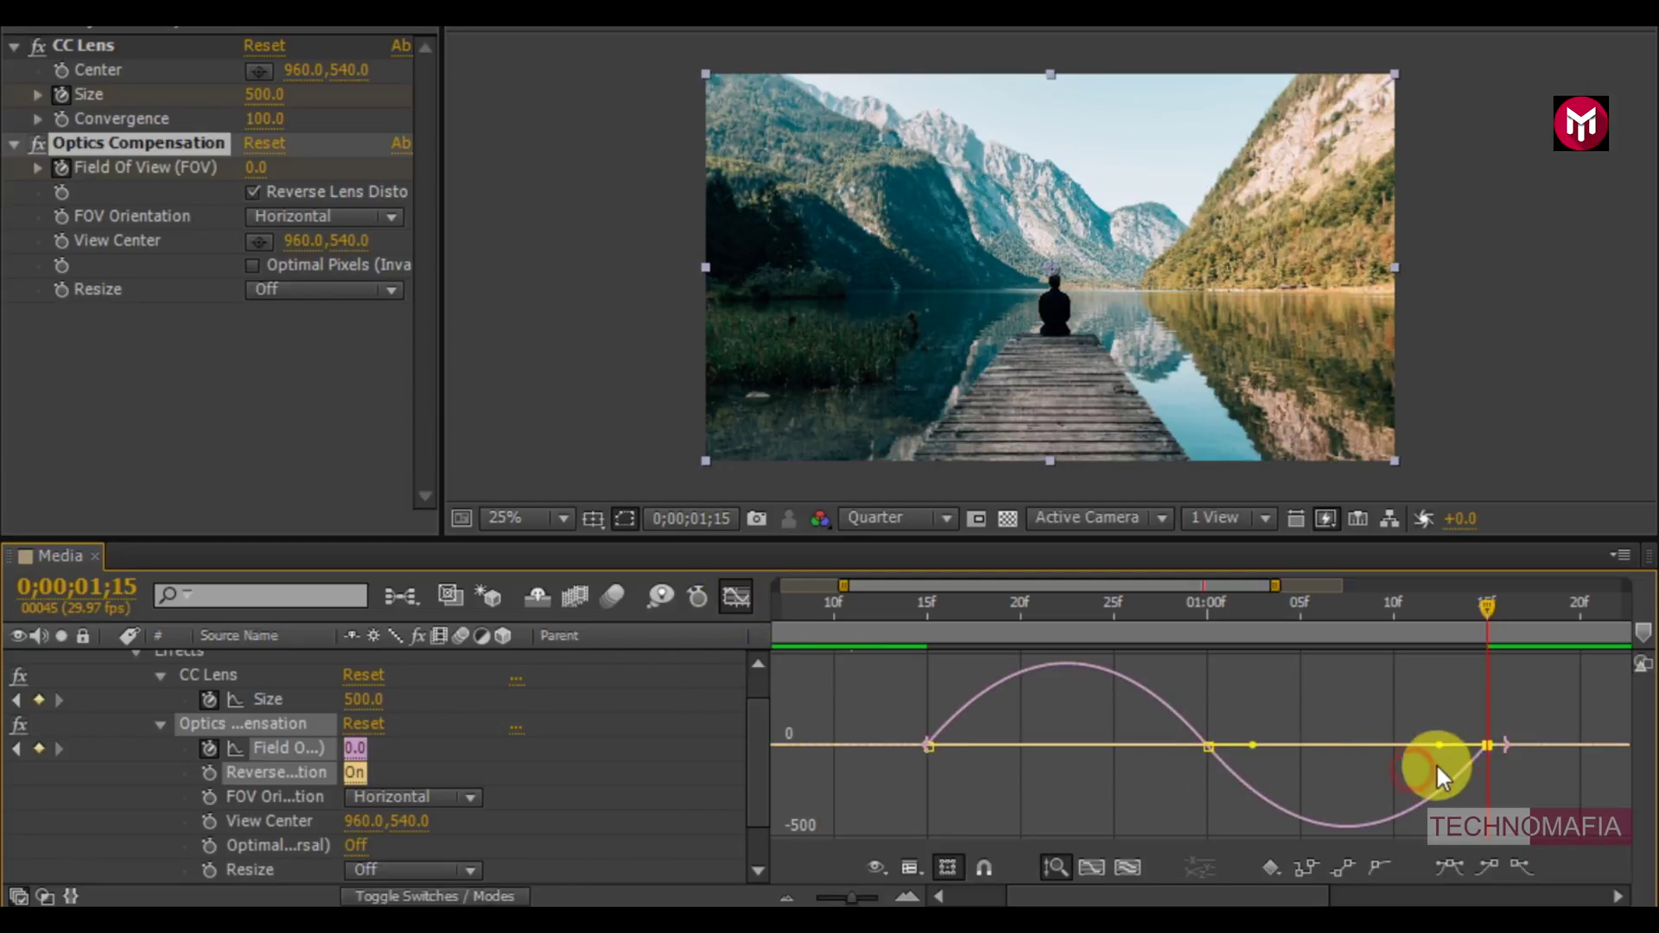
drag(1439, 747, 1382, 744)
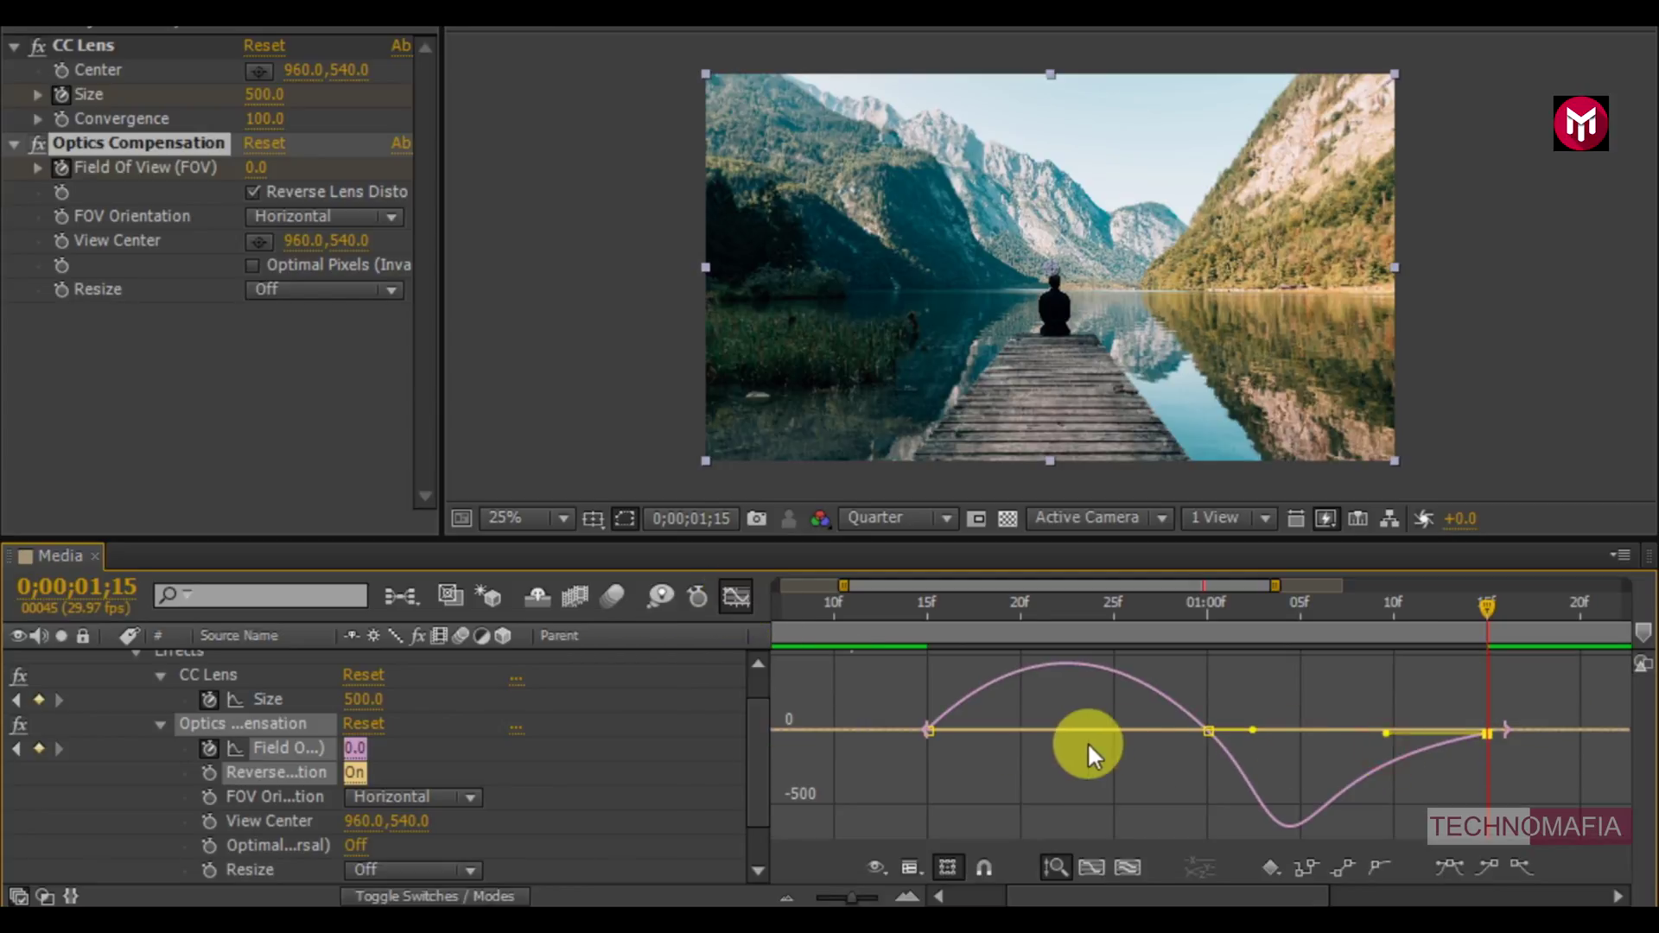
drag(882, 719, 1024, 726)
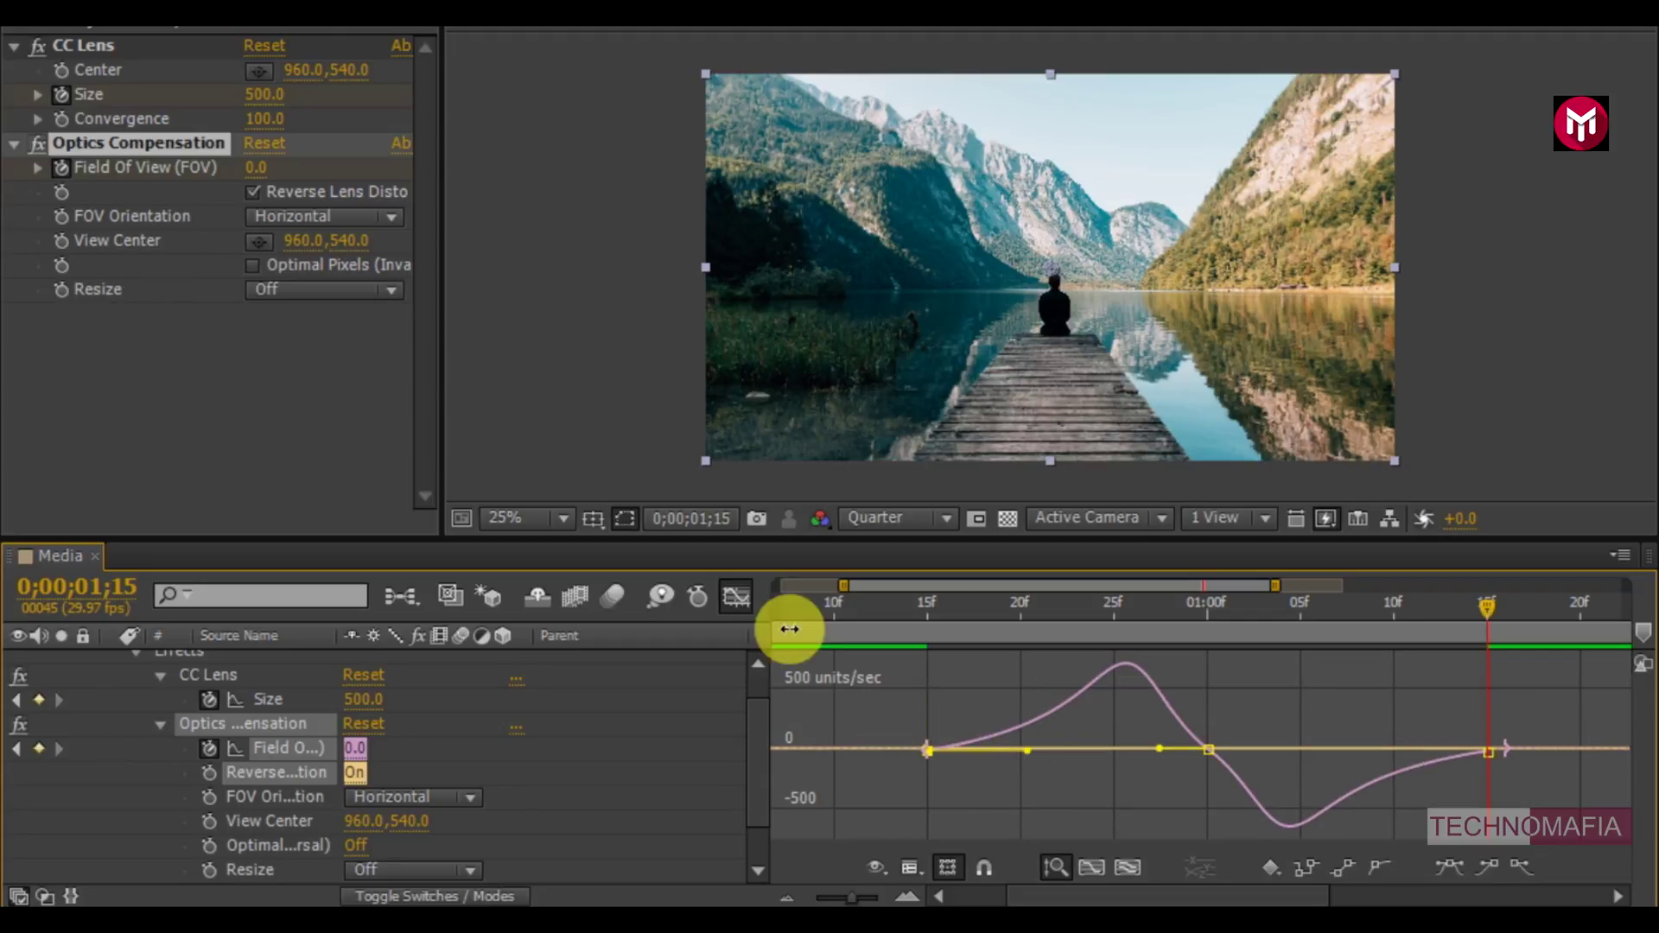
click(737, 594)
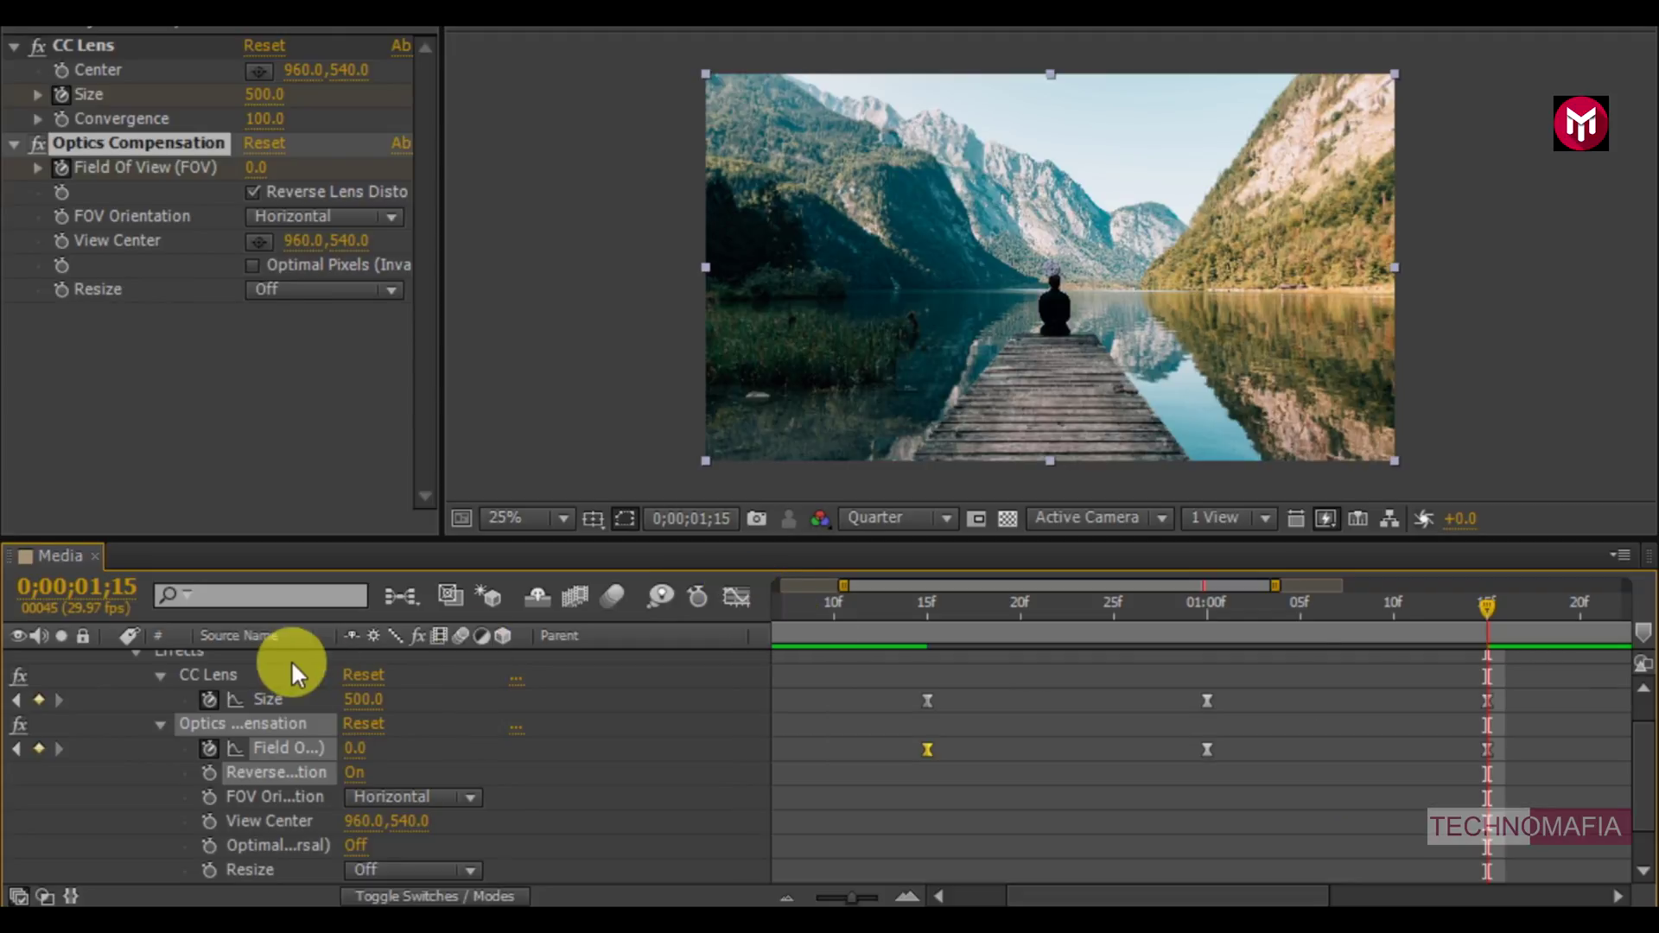
Collapse the adjustment layer, preview the transition, and show only its keyframed properties.
scroll(259, 707, up, 1)
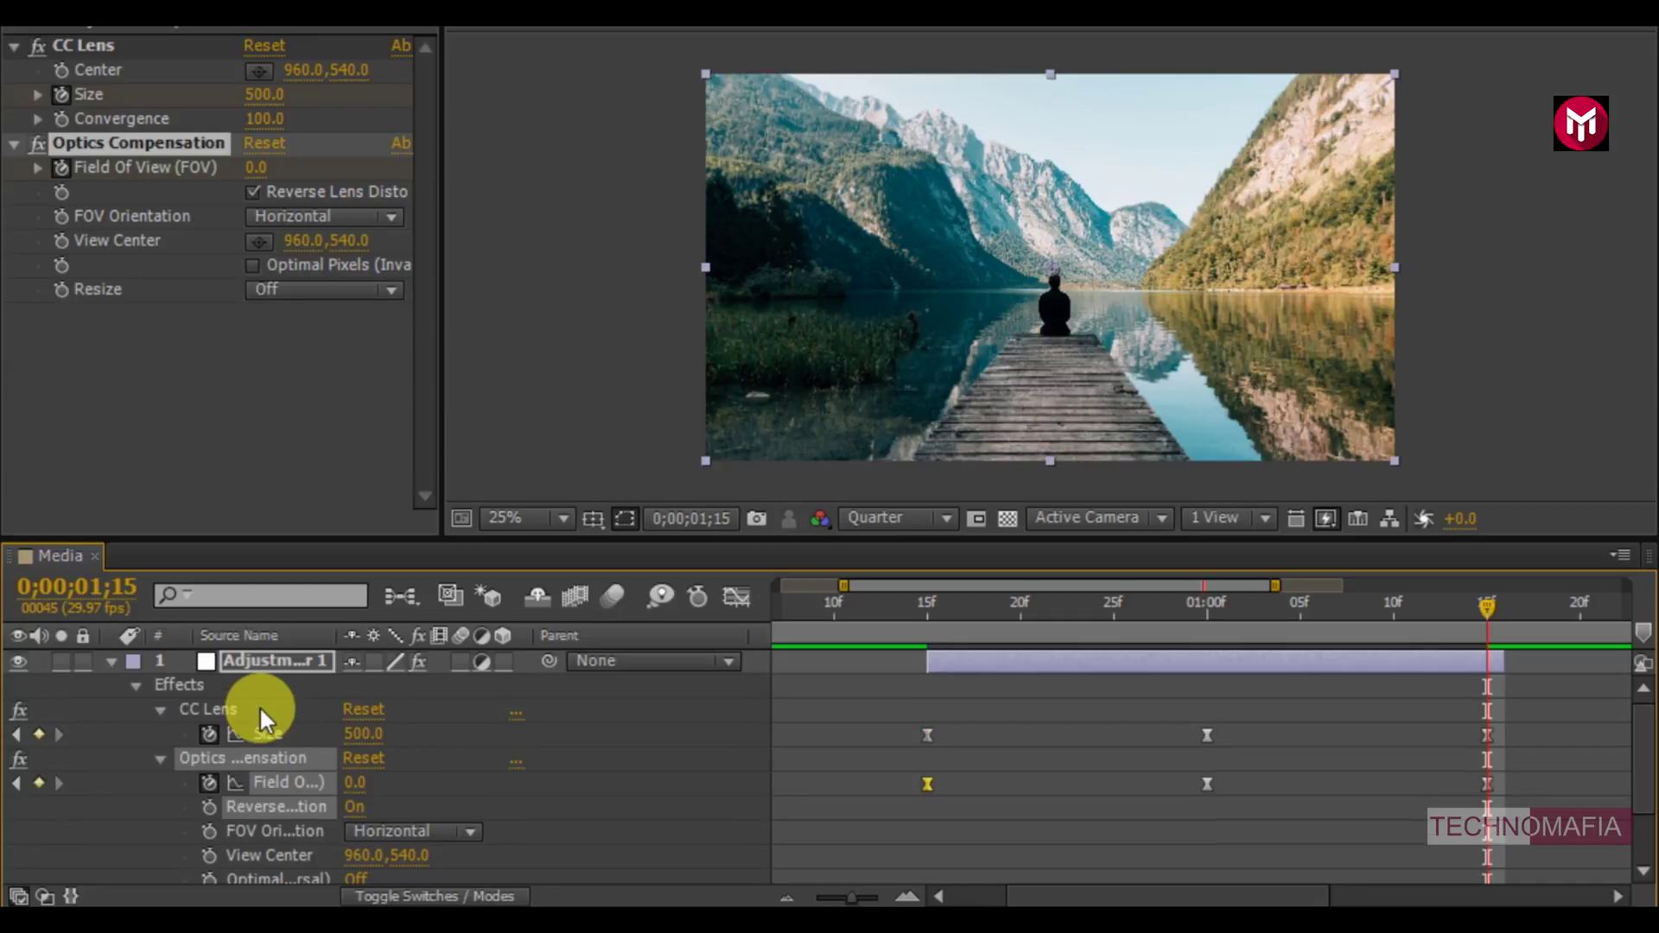
click(110, 661)
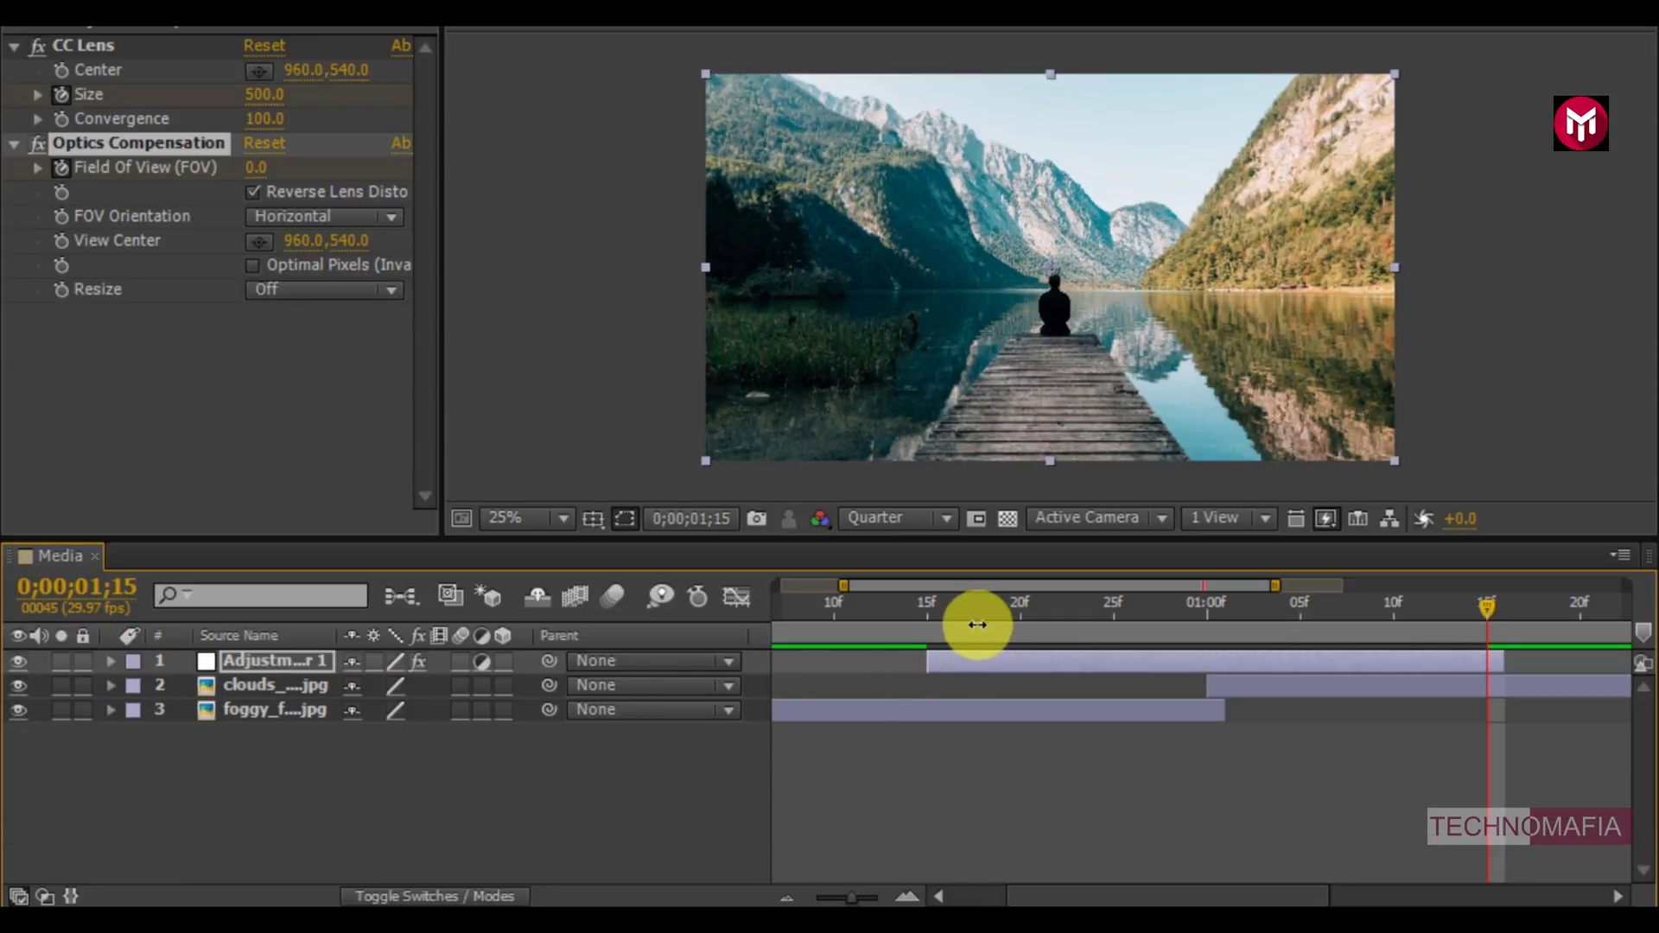
key(space)
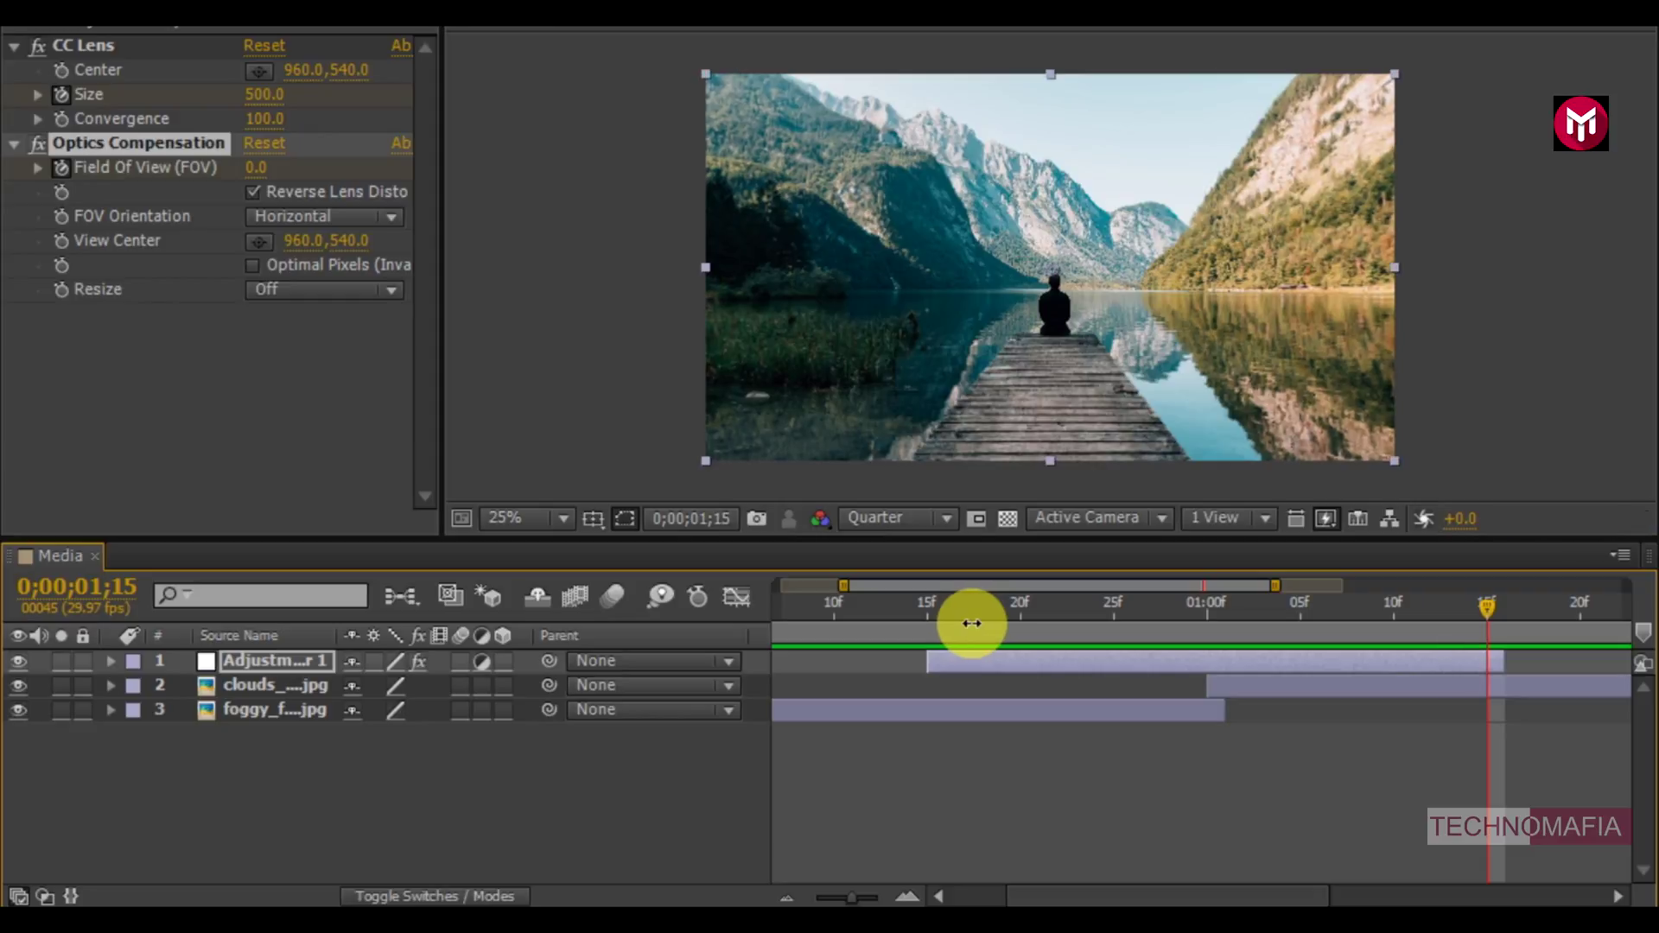
key(u)
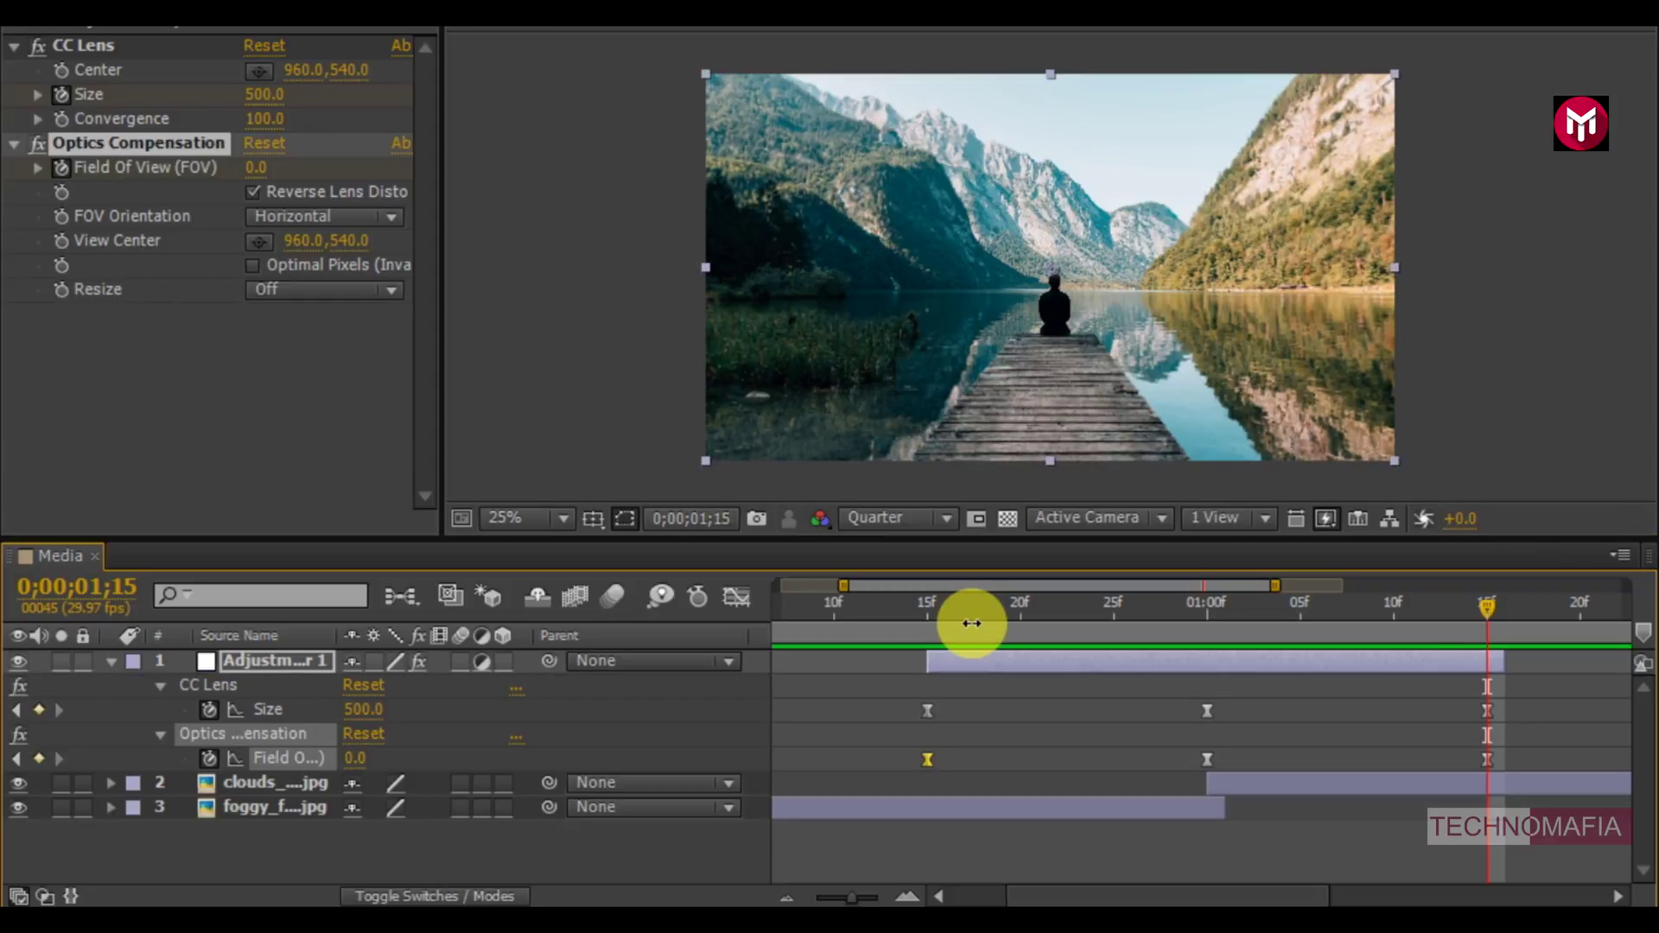
At the 1-second mark, search 'fast' and add Fast Blur to the adjustment layer.
click(1204, 606)
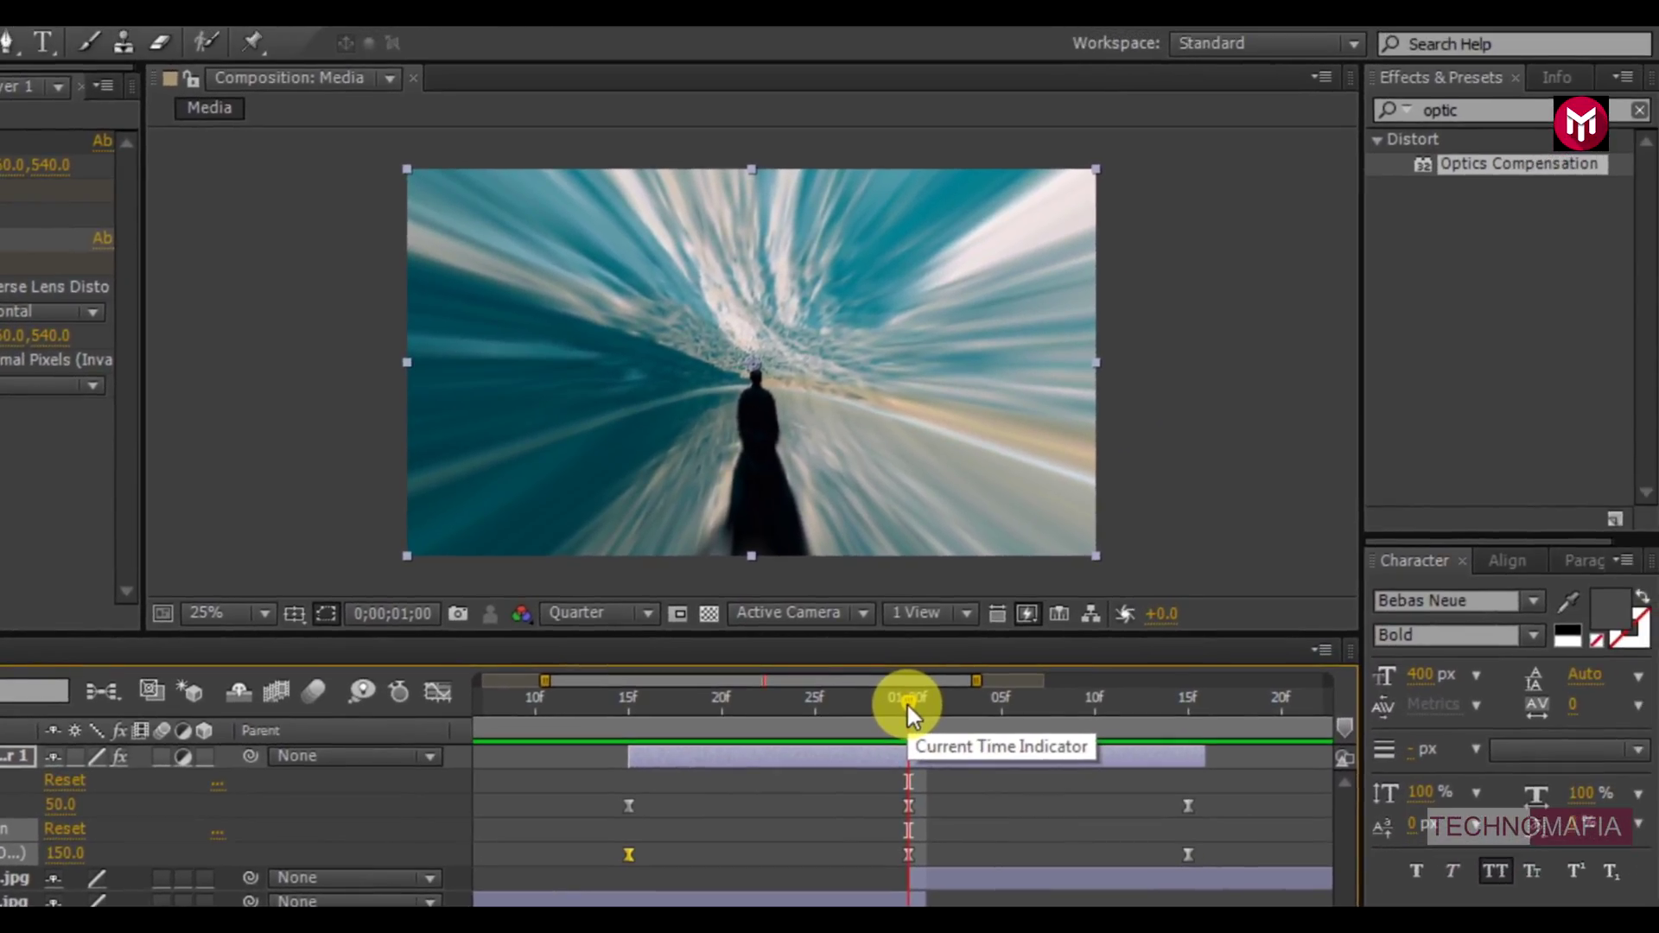
click(1369, 109)
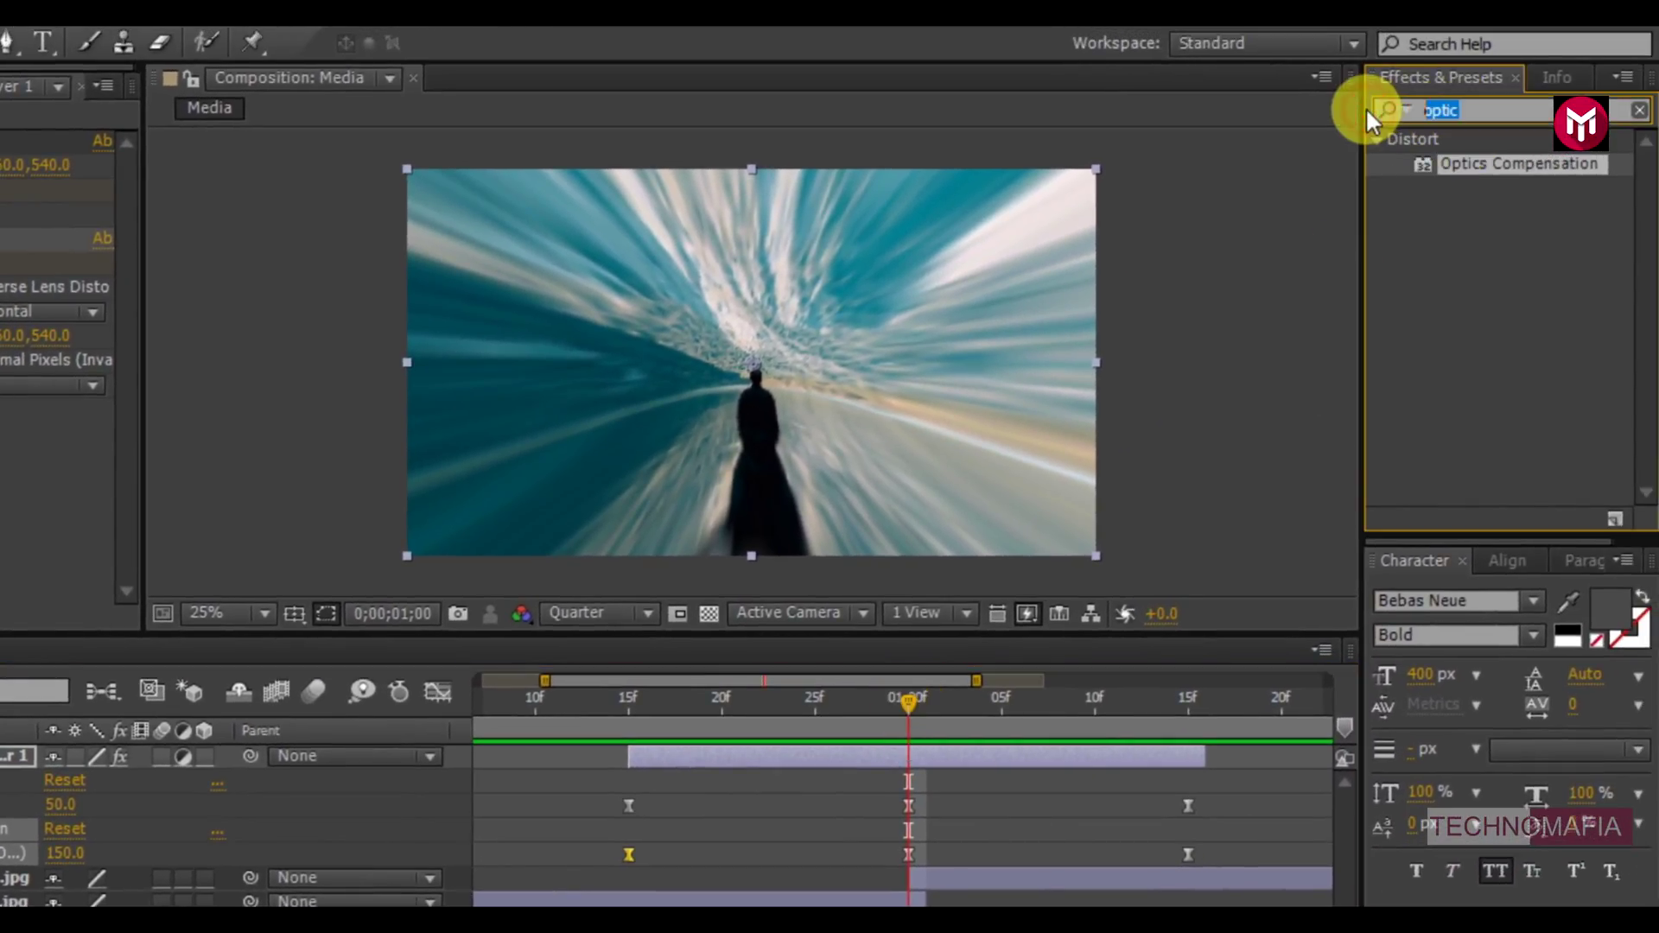
text(fast)
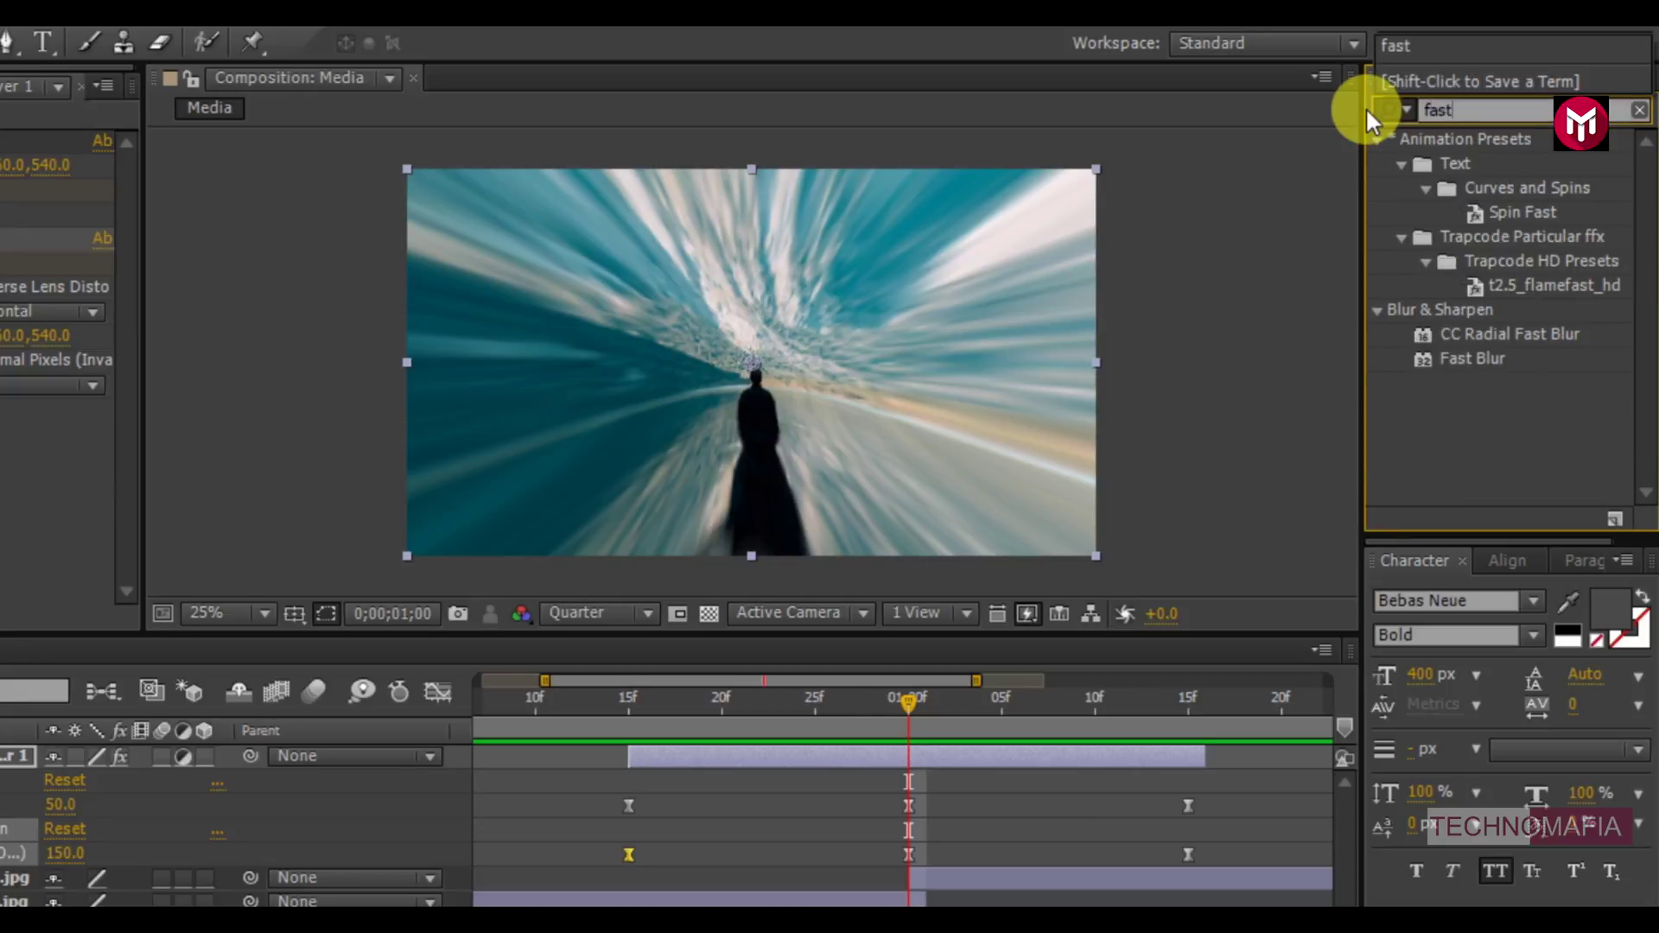
double_click(1481, 358)
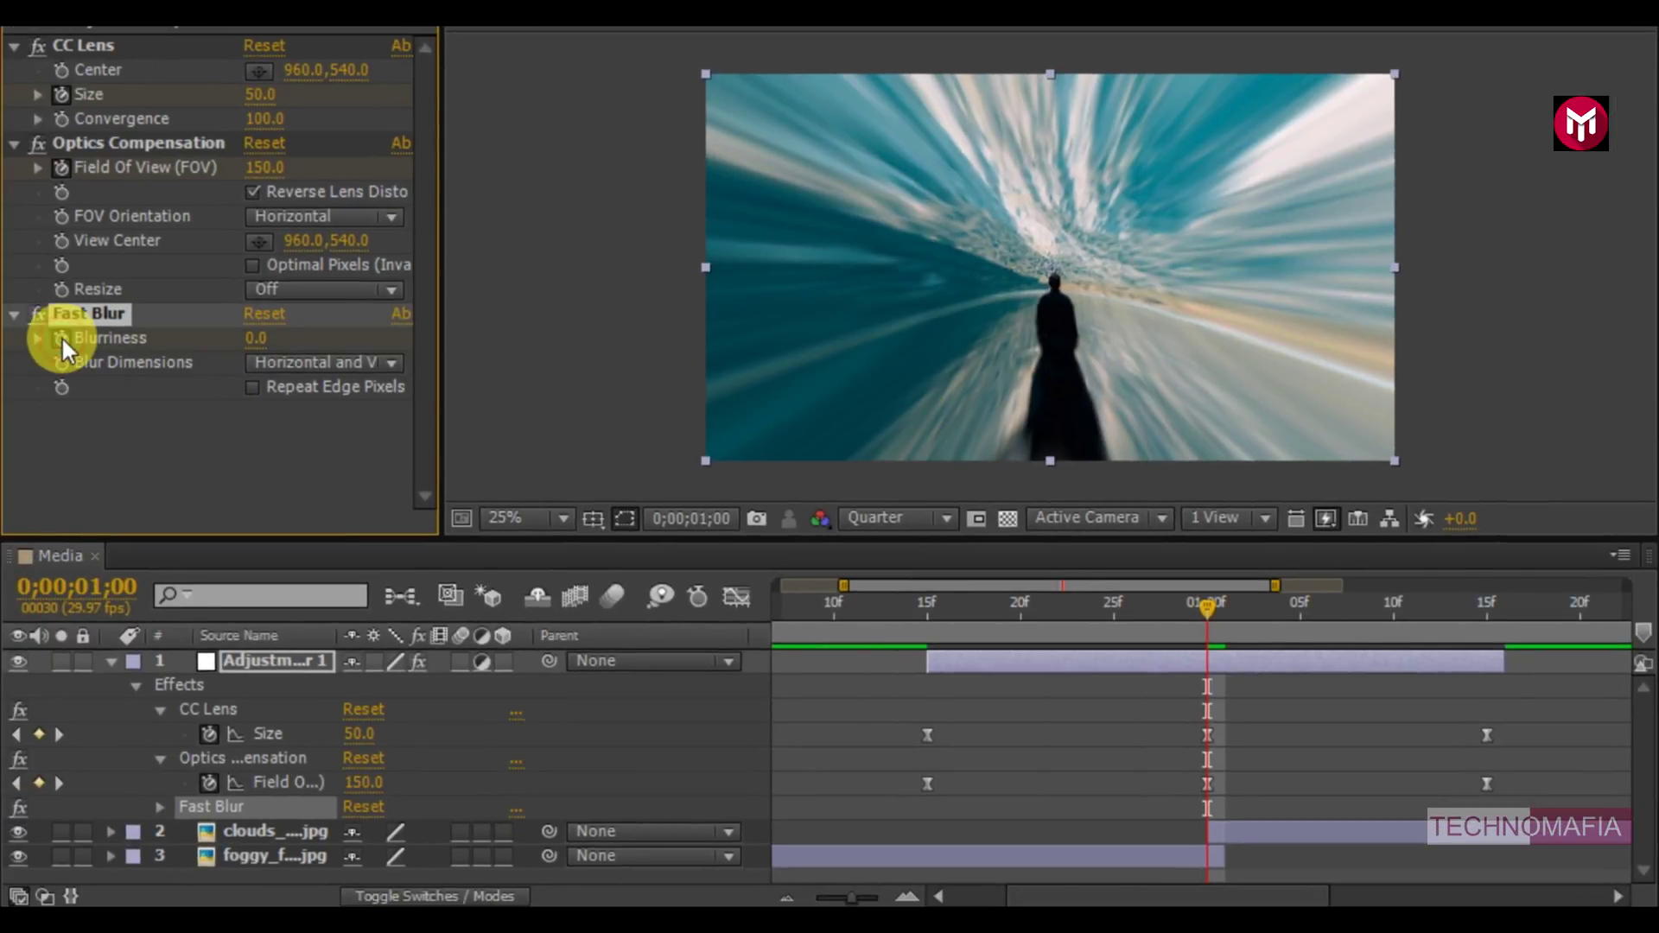
Keyframe Fast Blur's Blurriness at 20 at one second.
click(253, 342)
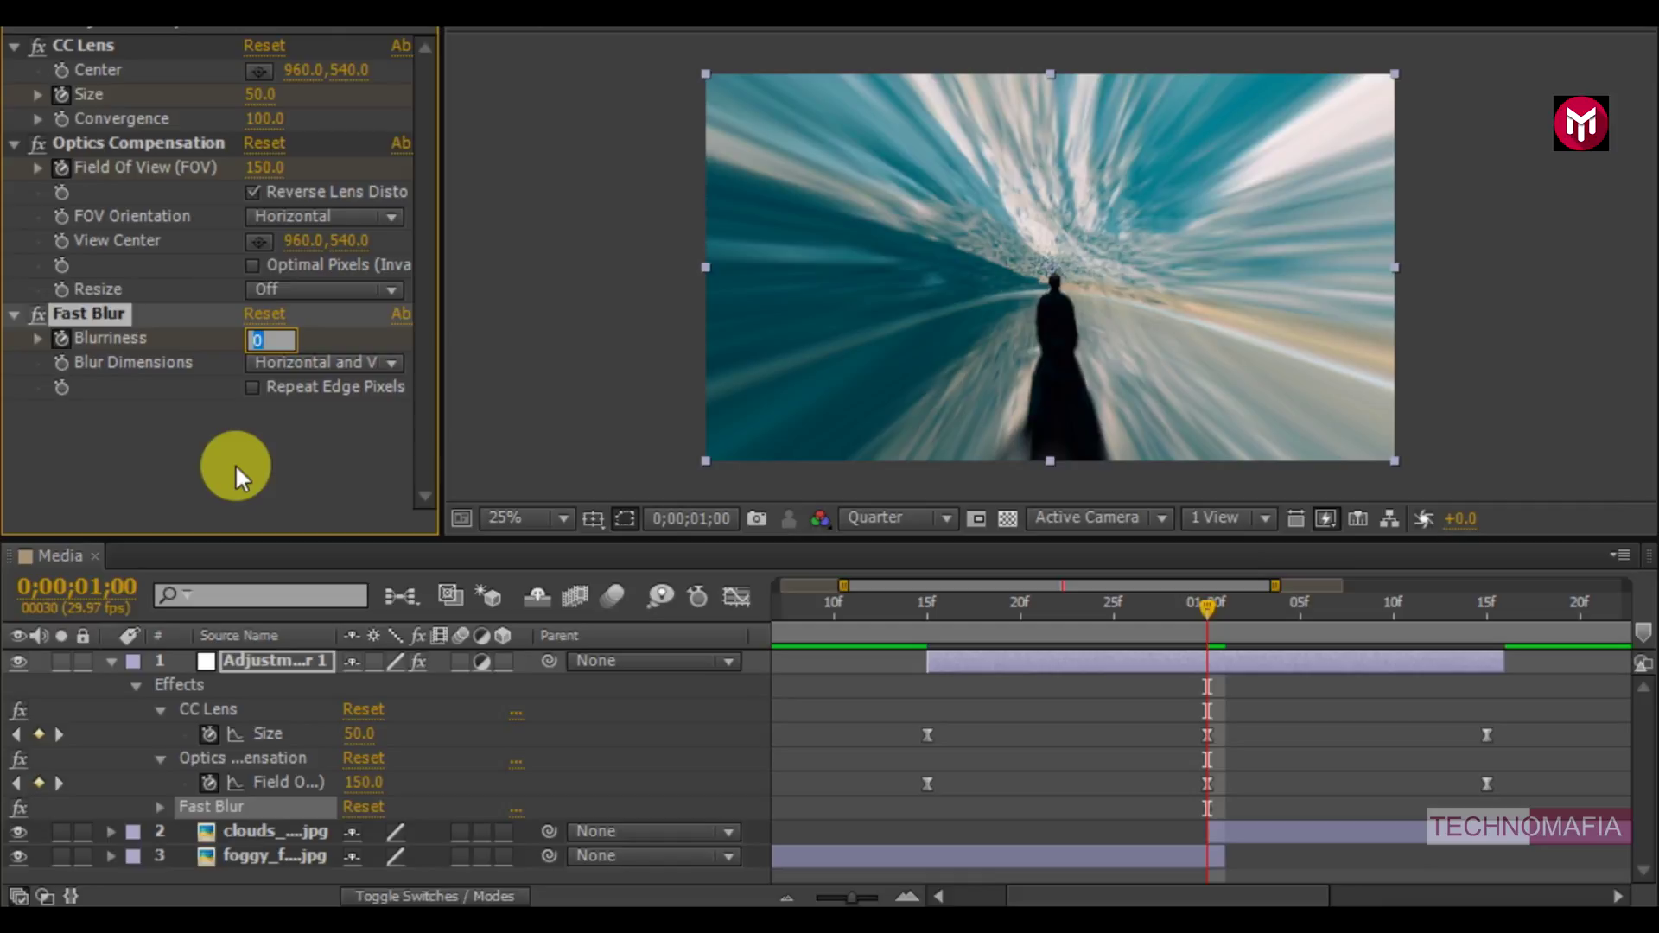
text(20)
key(Return)
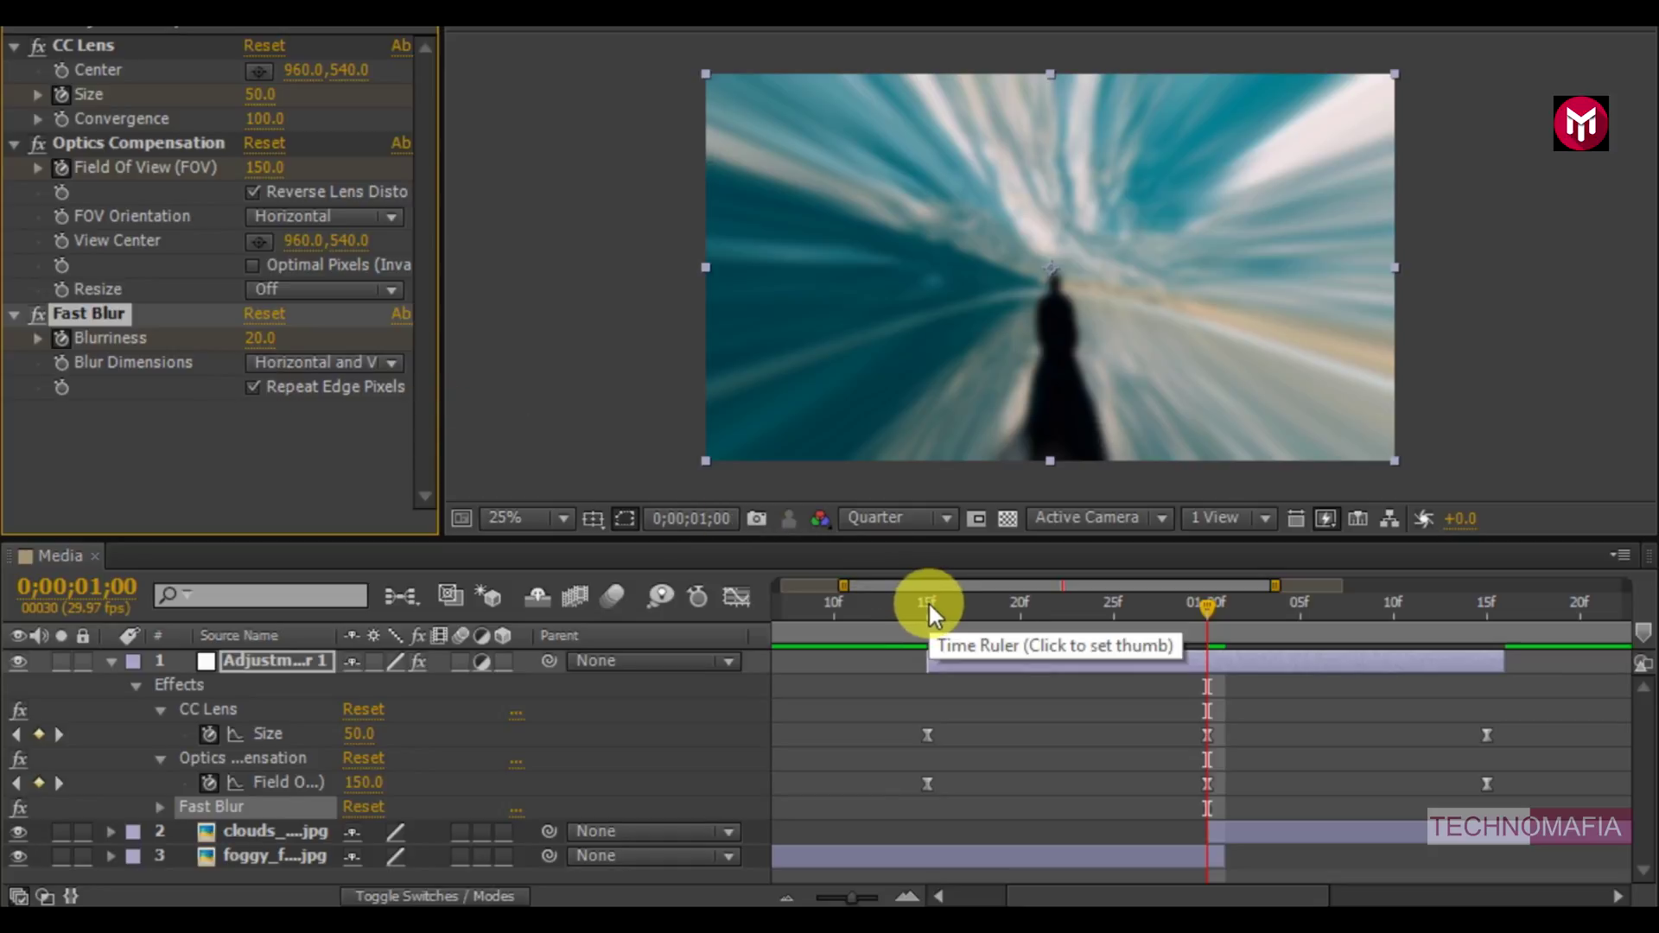
Add Blurriness keyframes of 0 at frame 20 and at 1;10.
click(1018, 604)
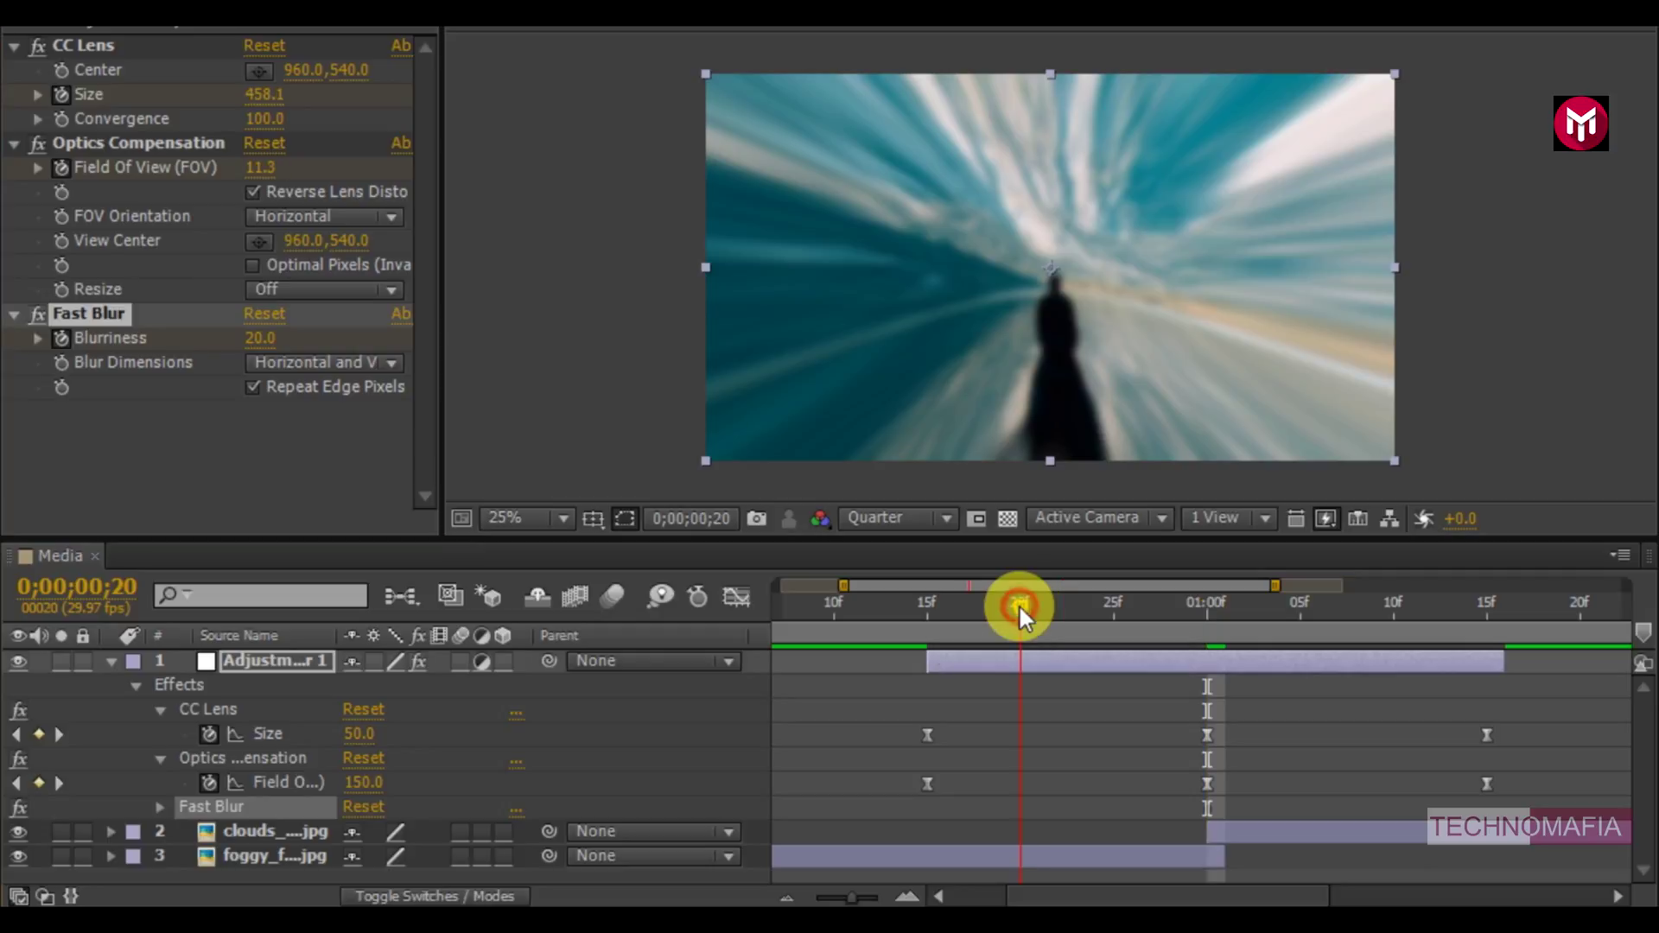
click(259, 337)
text(0)
key(Return)
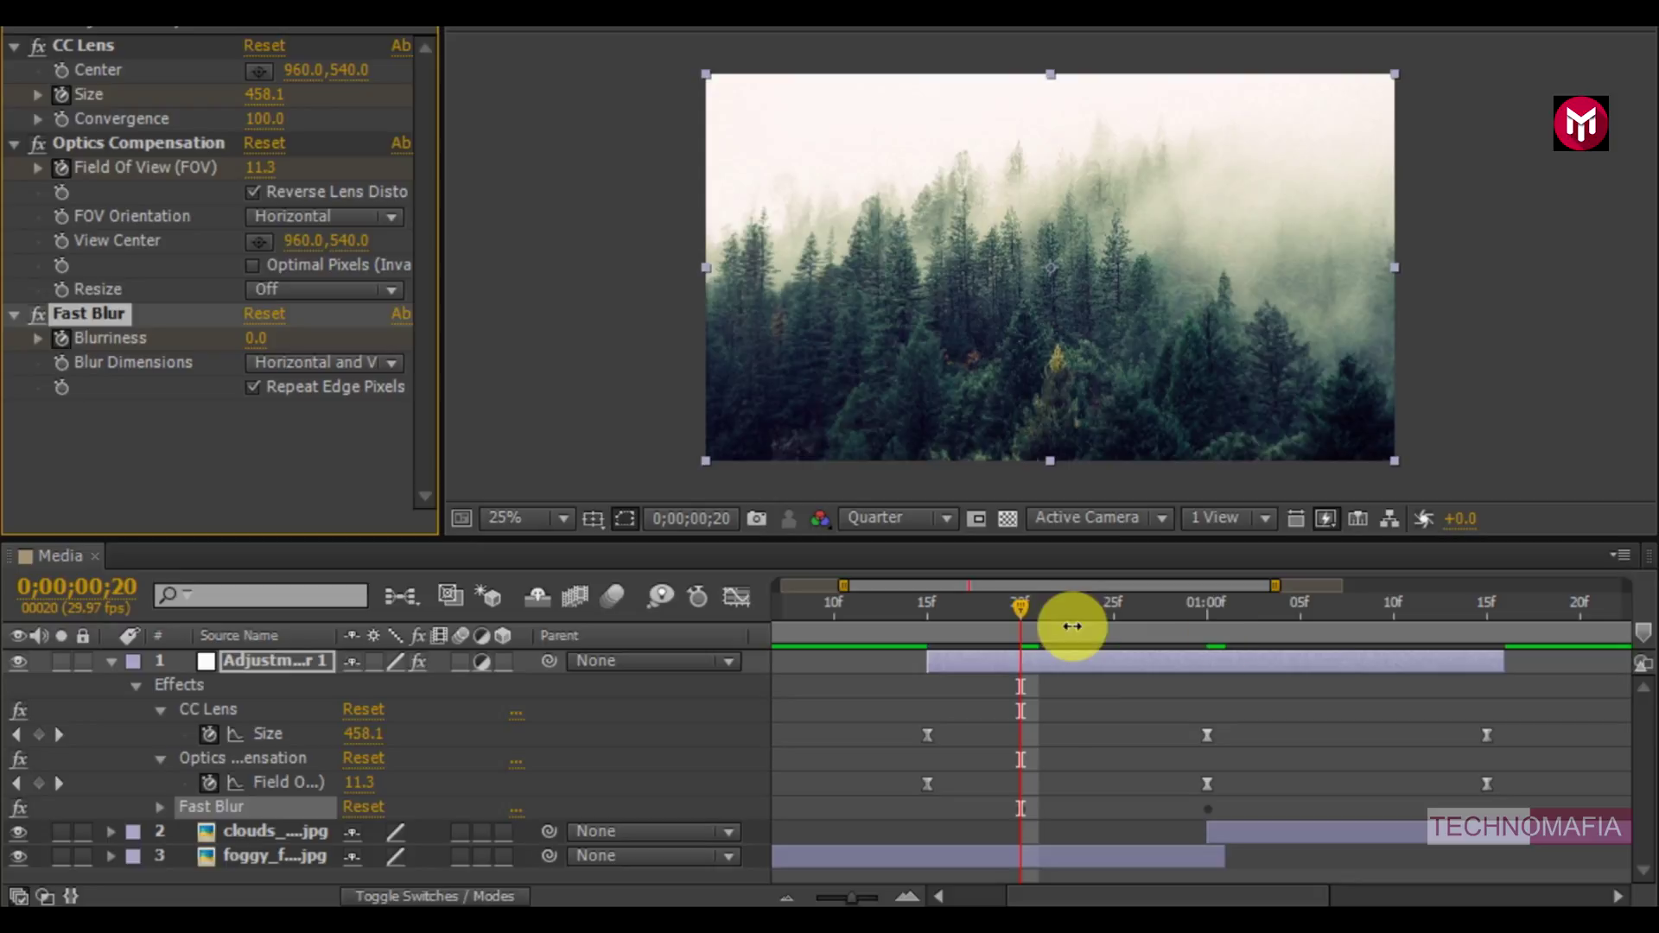
click(1396, 604)
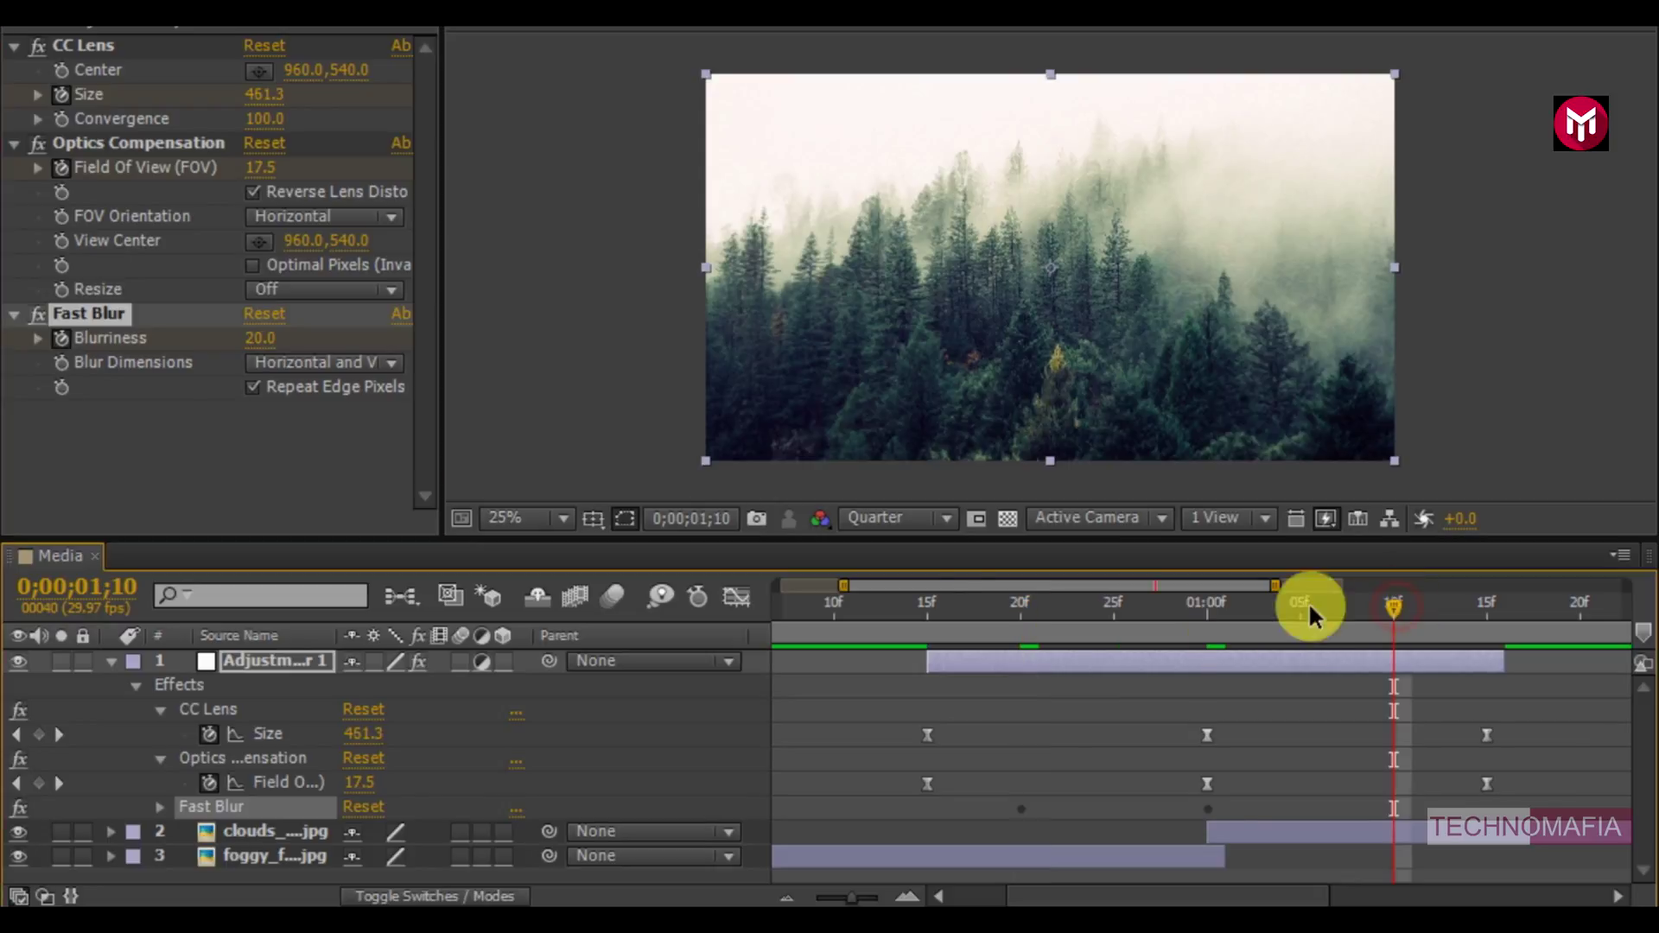
click(260, 339)
text(0)
key(Return)
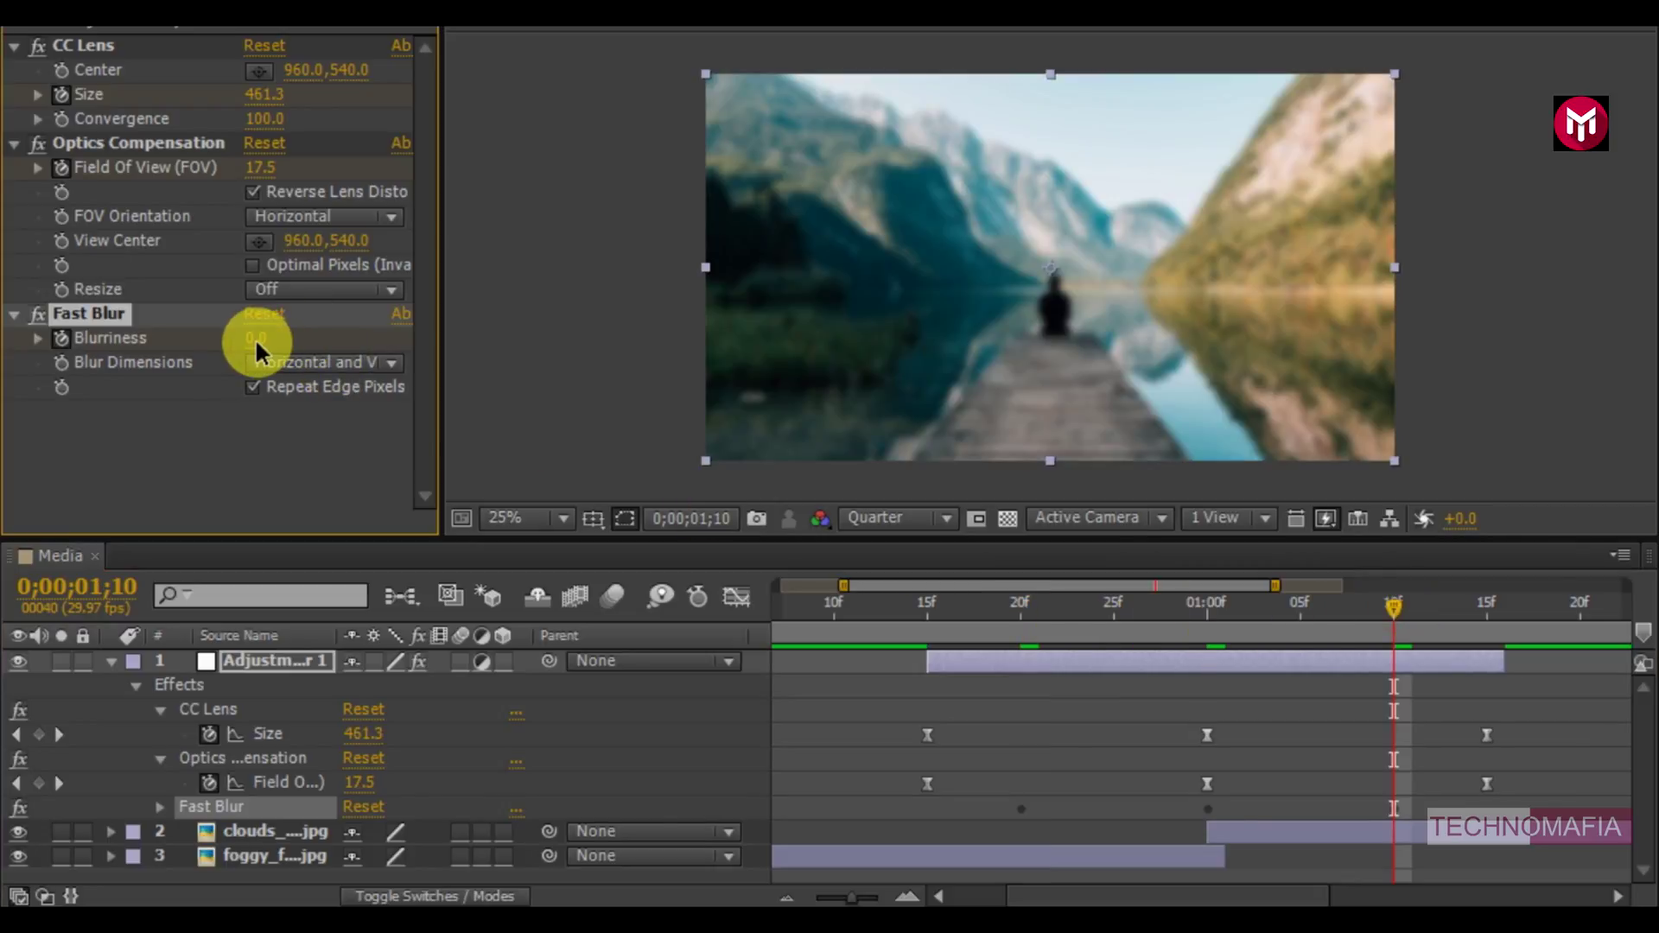
Fold away Adjustment Layer 1's properties in the timeline and deselect it.
click(111, 661)
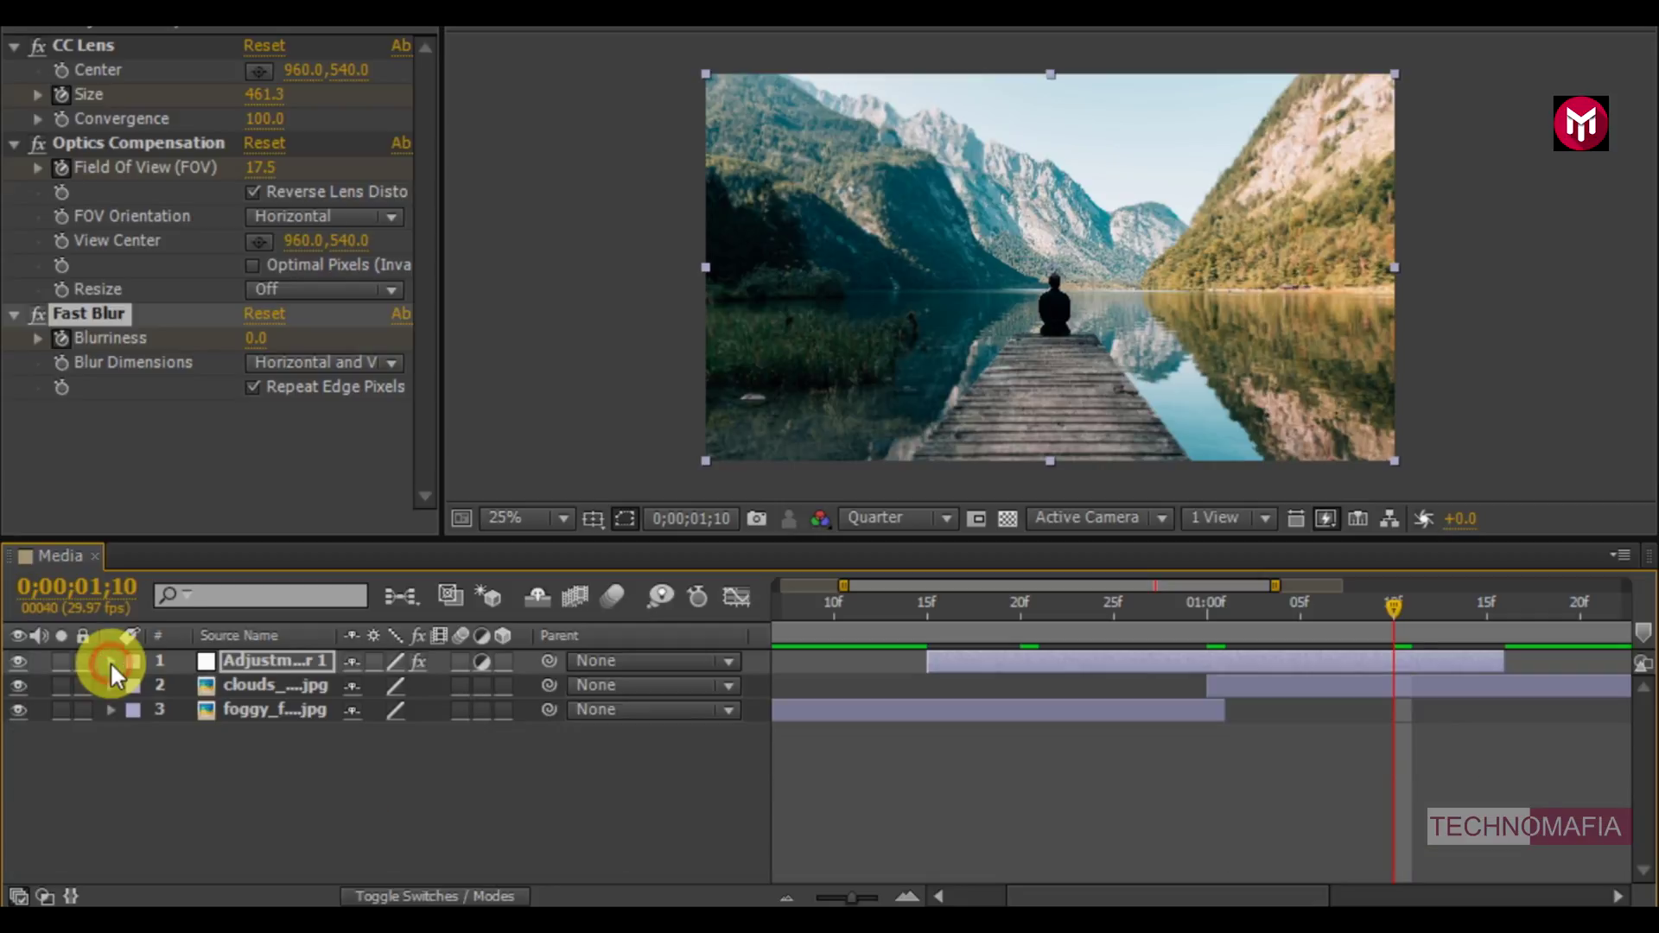
click(495, 759)
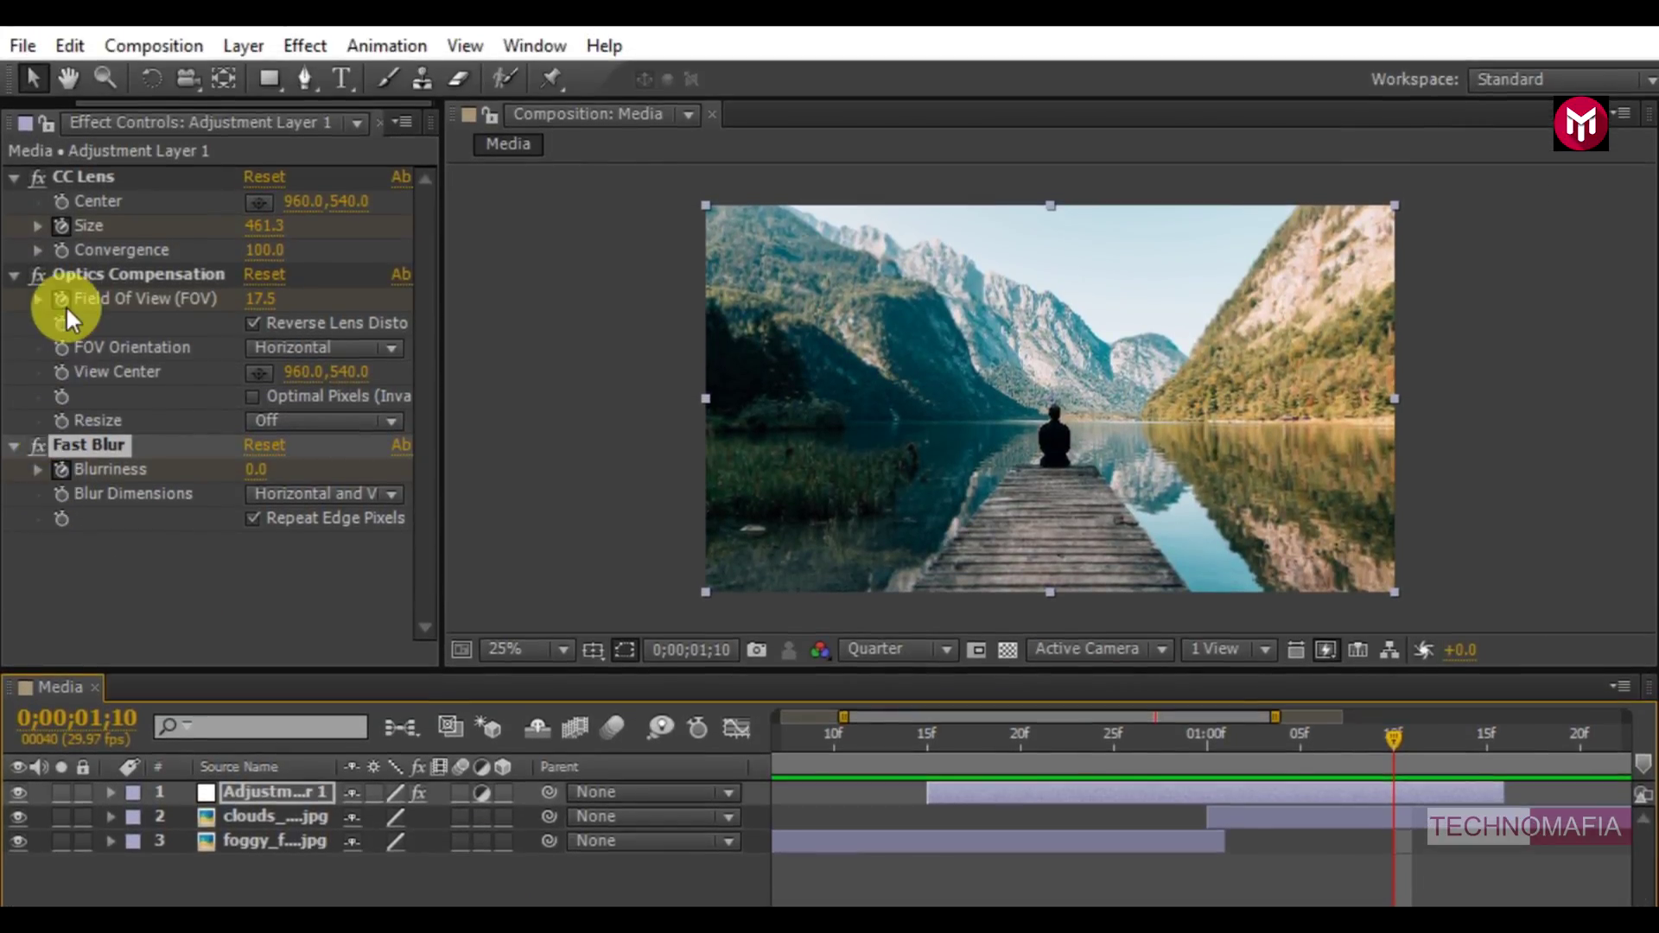
Save CC Lens, Optics Compensation and Fast Blur as the animation preset 'Zoom Transition'.
ctrl+click(69, 271)
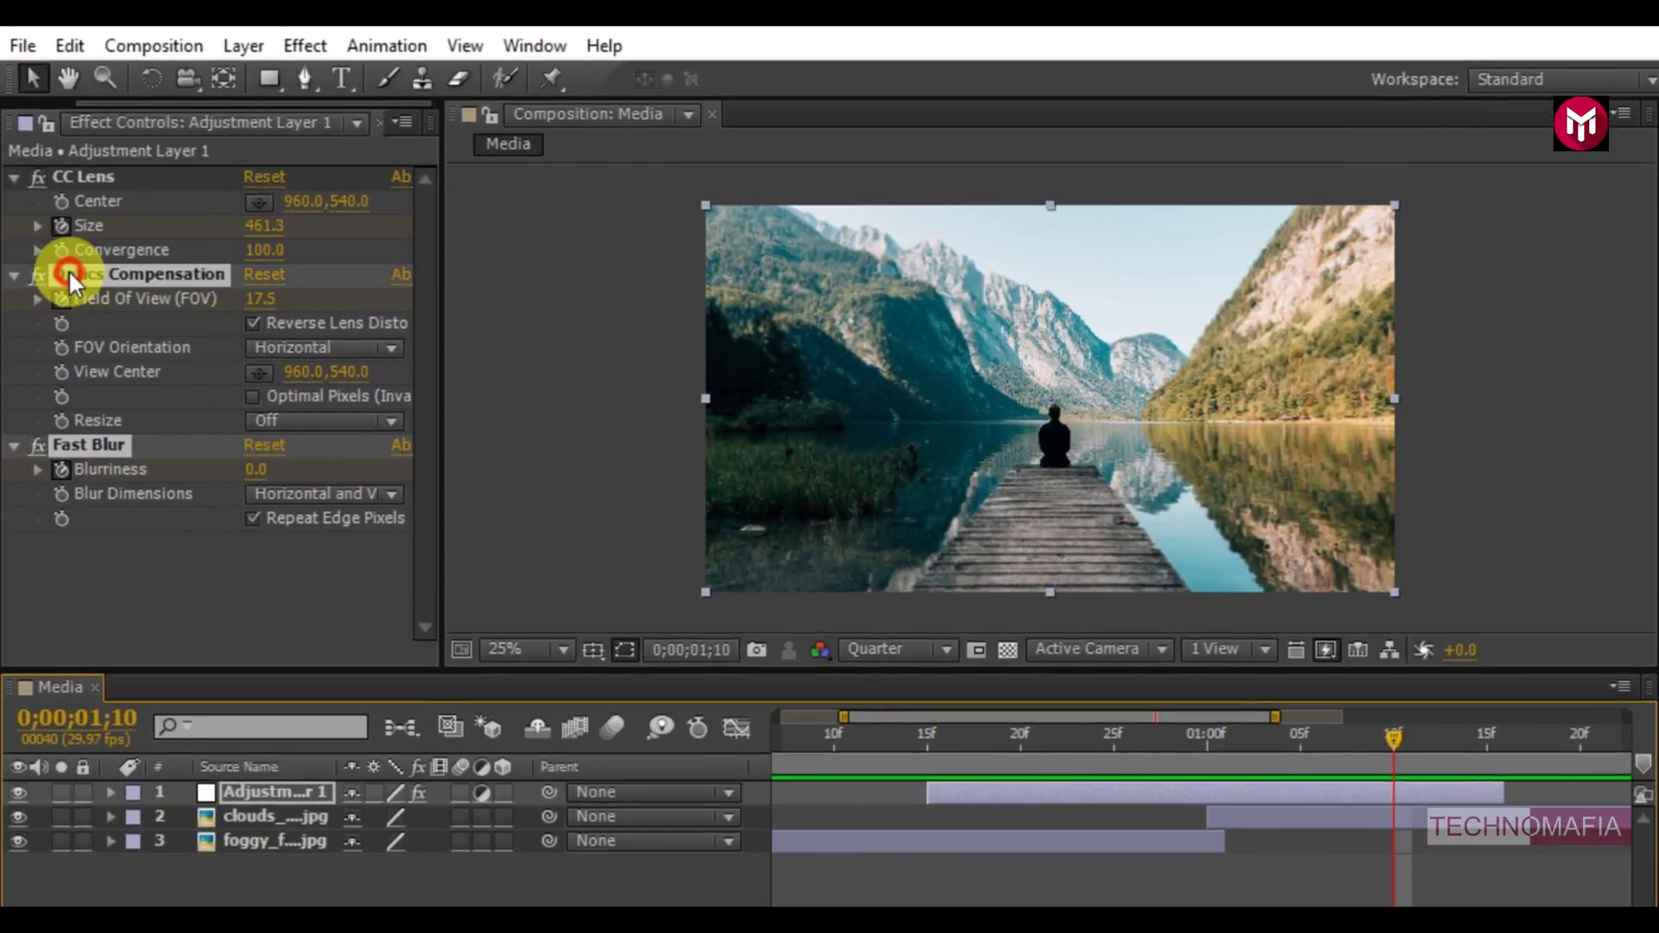
ctrl+click(64, 179)
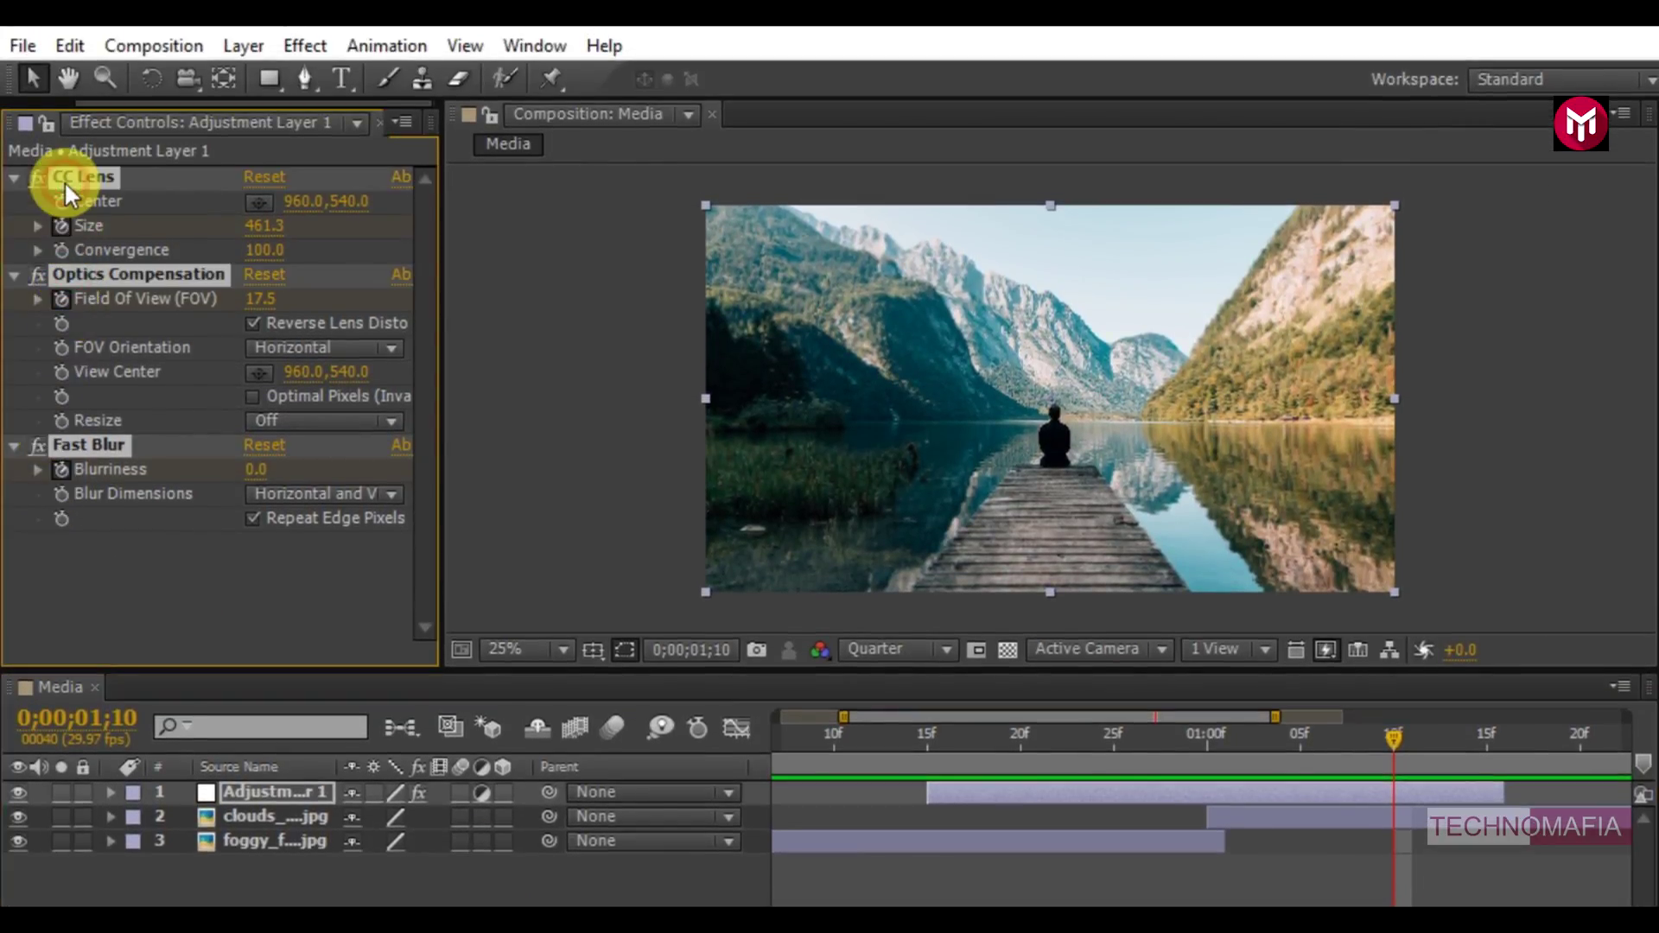
click(352, 45)
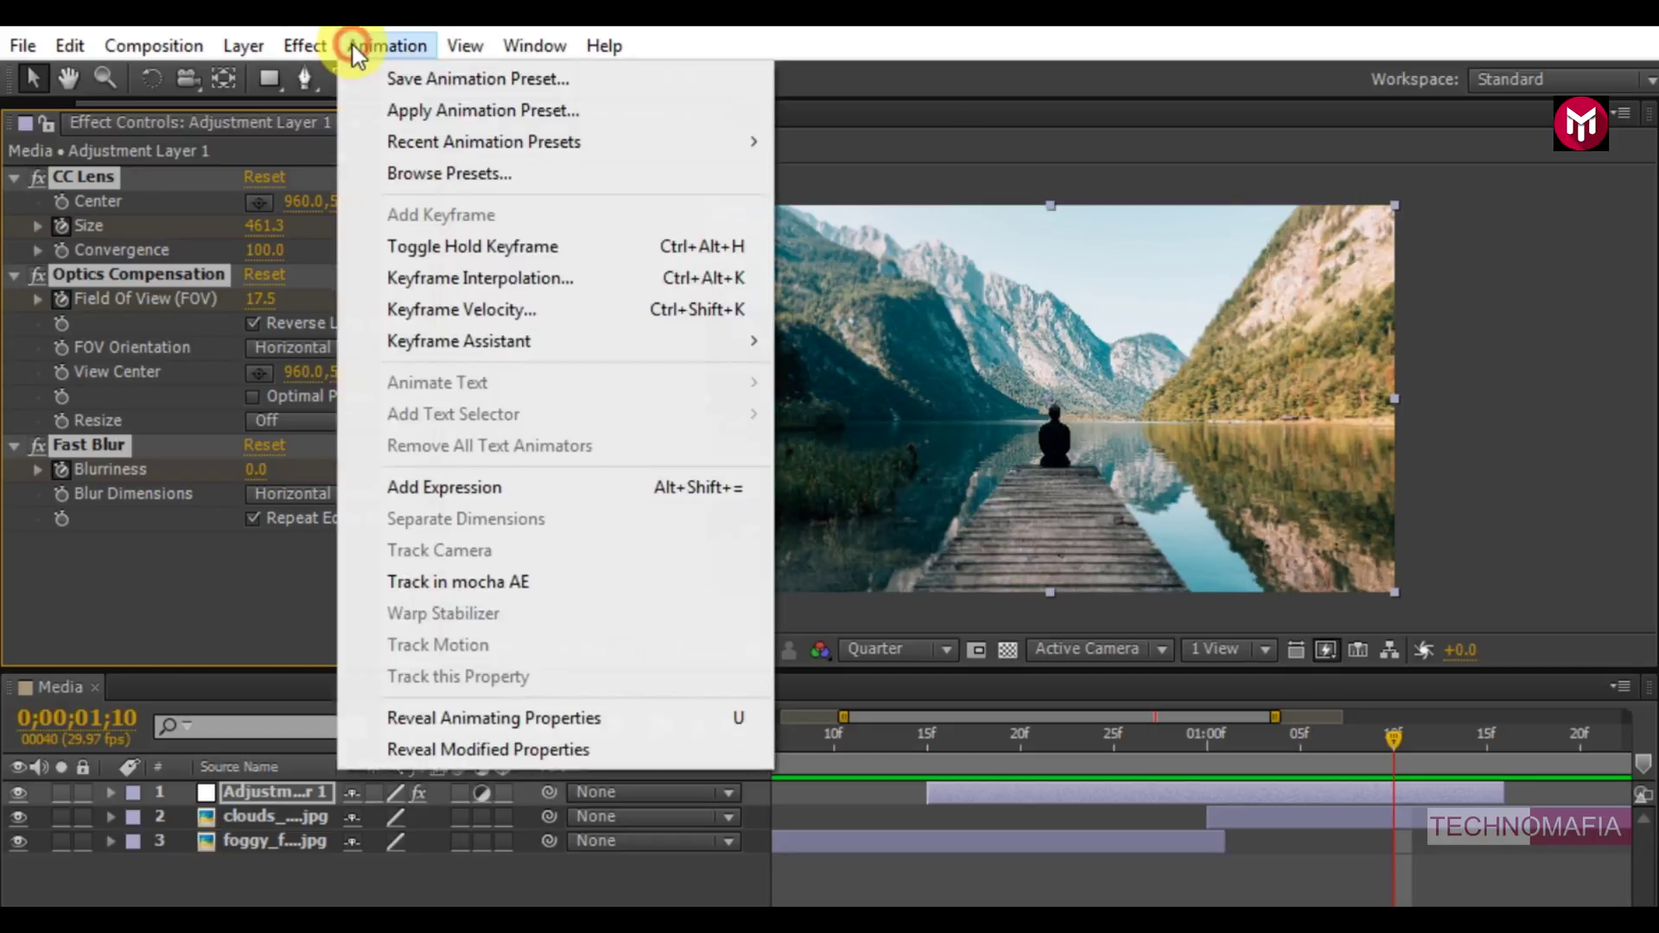
click(391, 80)
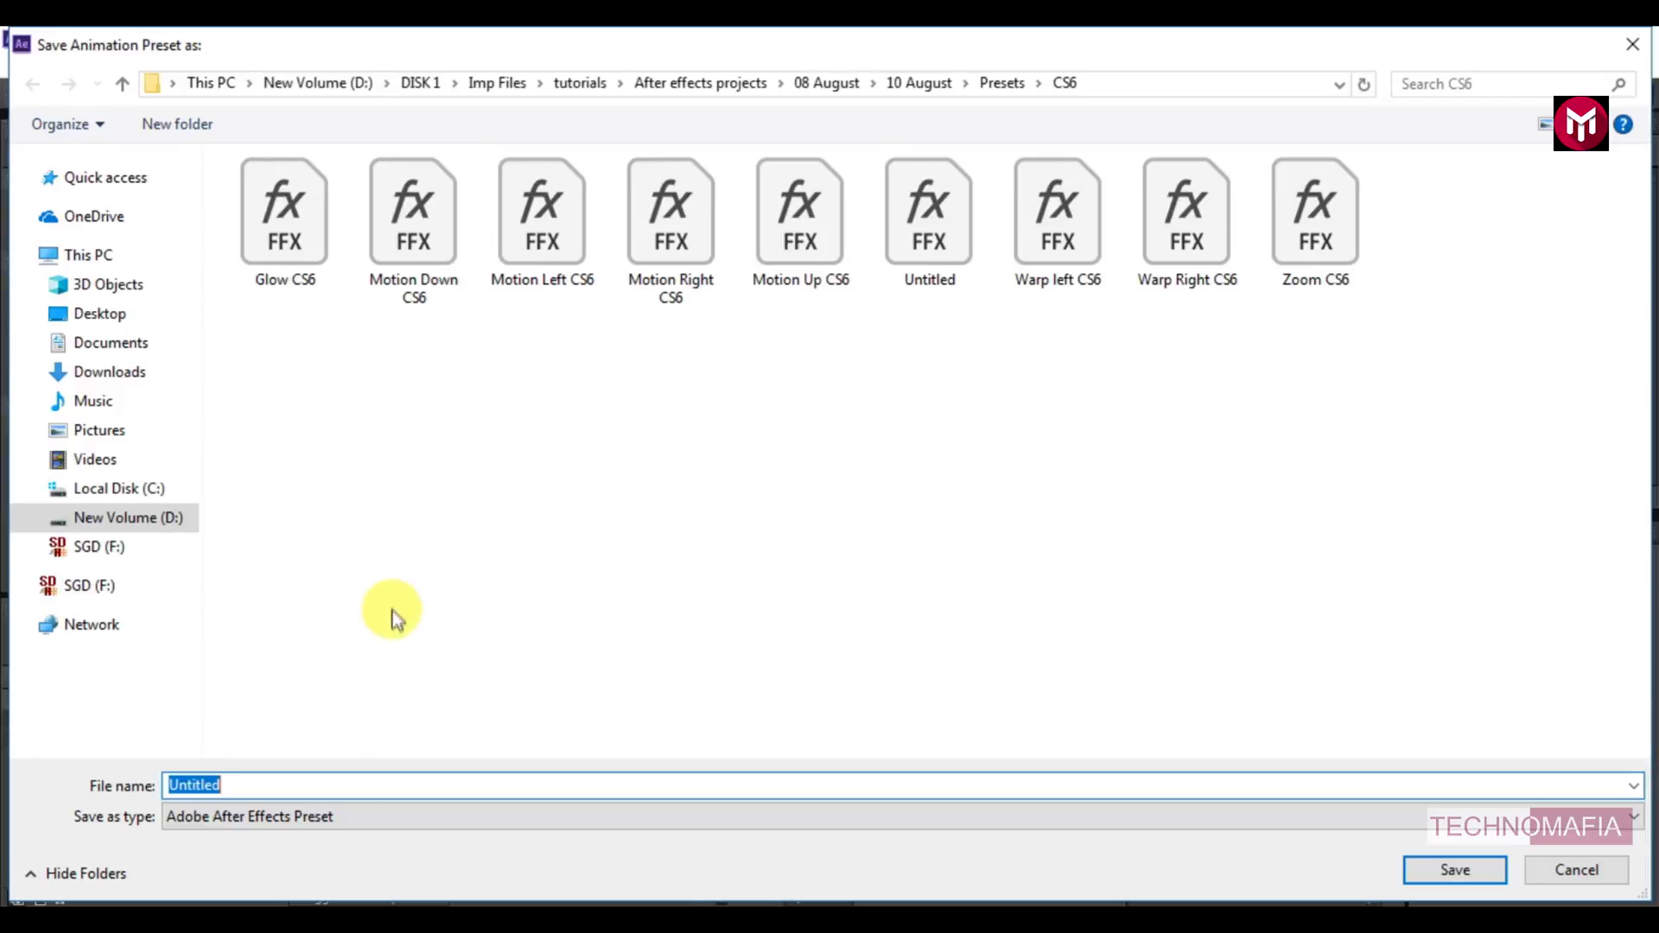
text(Zo)
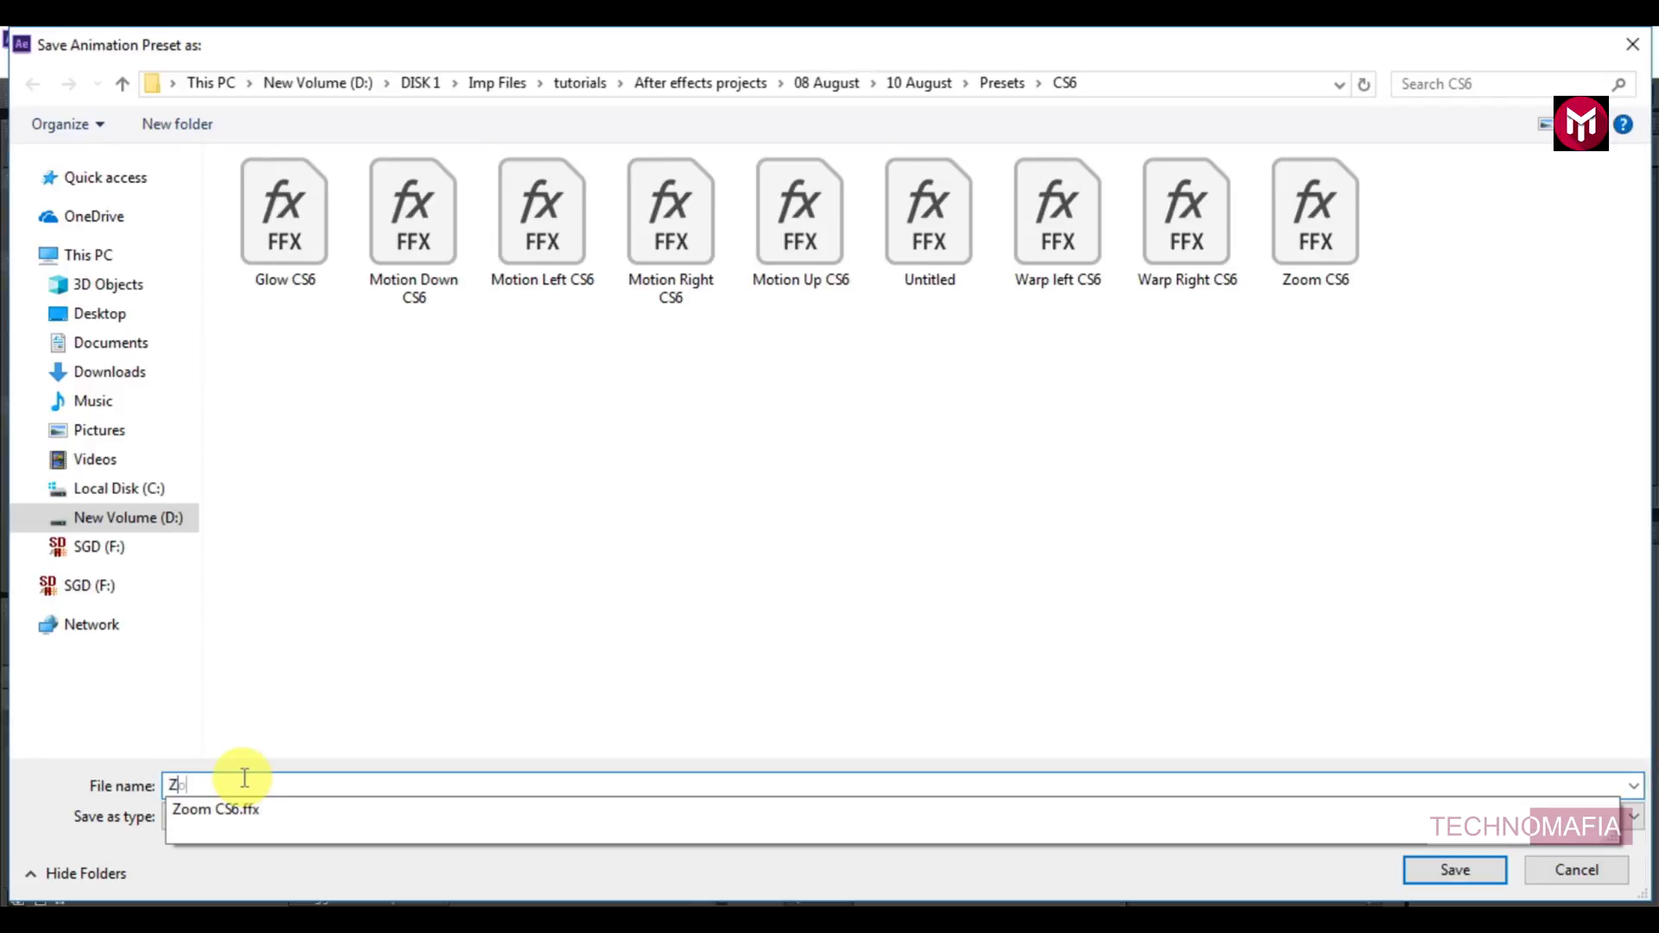
text(om Transition)
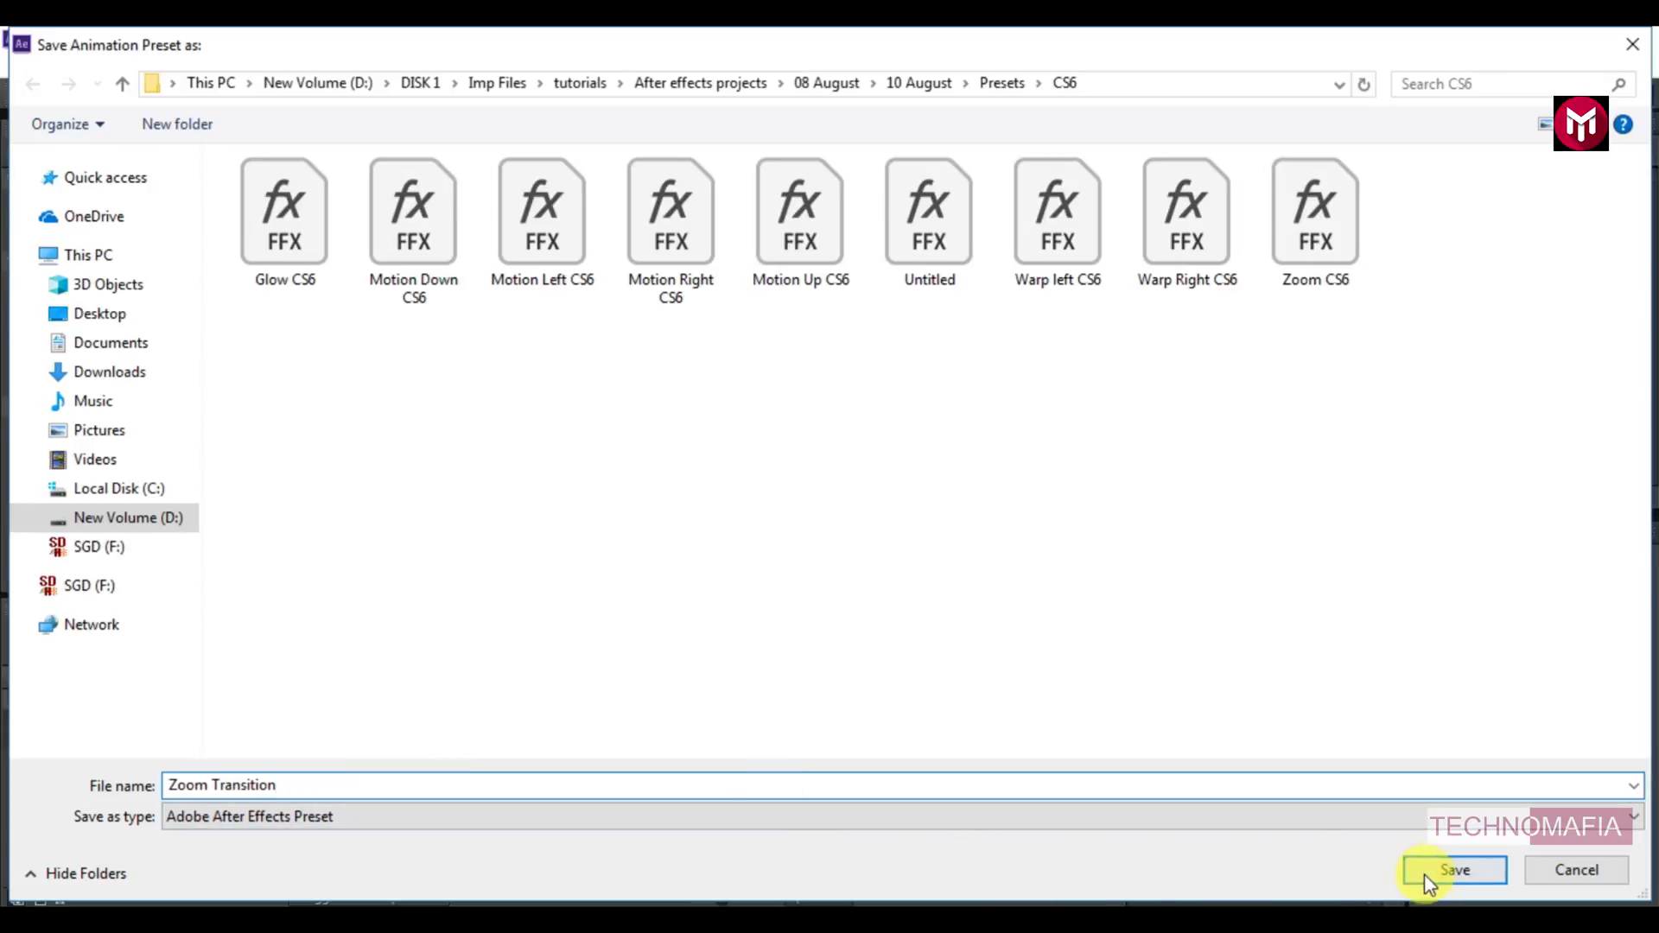
click(1464, 878)
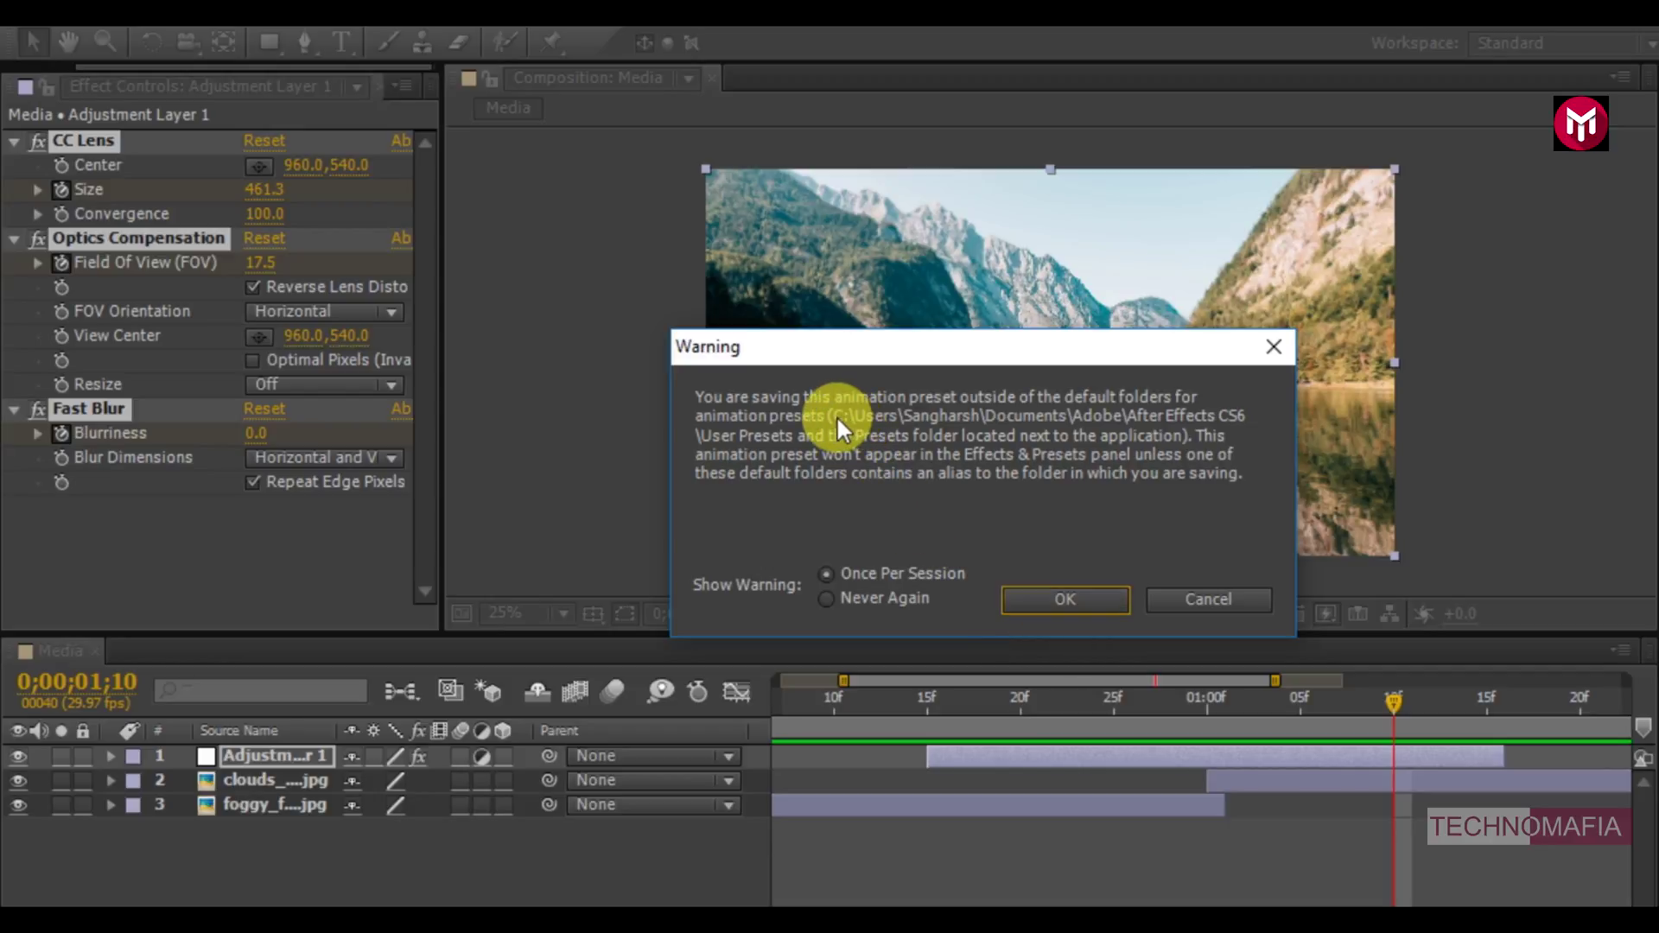
click(1044, 598)
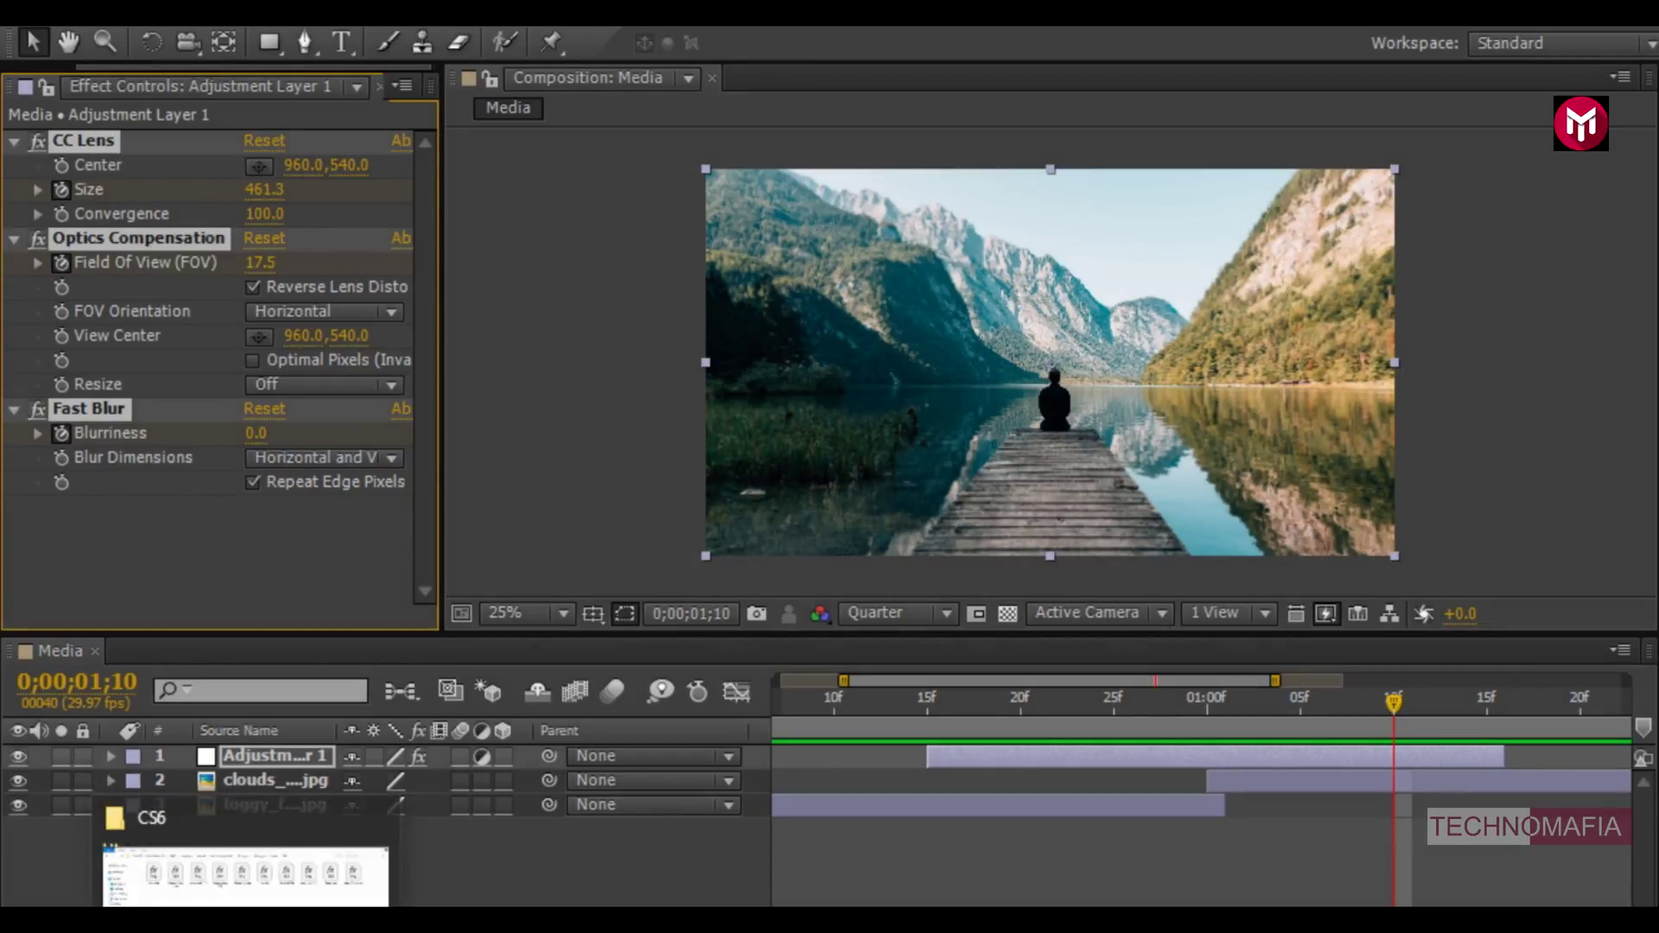
Switch to File Explorer and open Program Files on Local Disk (C:).
click(250, 851)
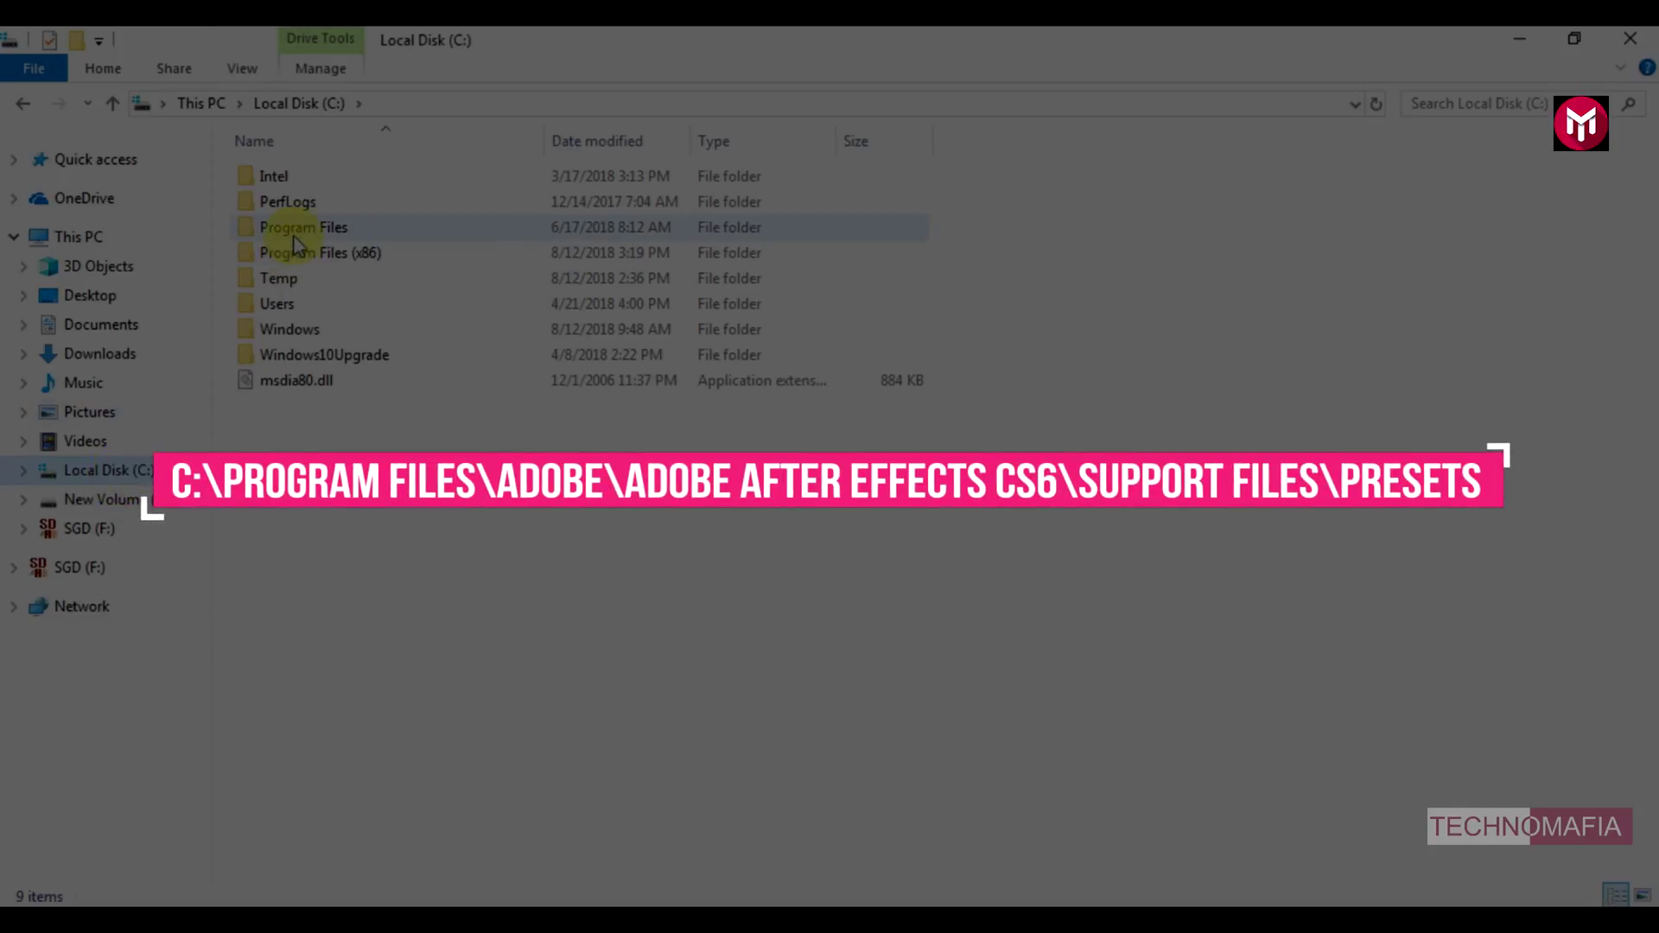
double_click(290, 229)
Browse to Adobe > Adobe After Effects CS6 > Support Files > Presets.
double_click(282, 175)
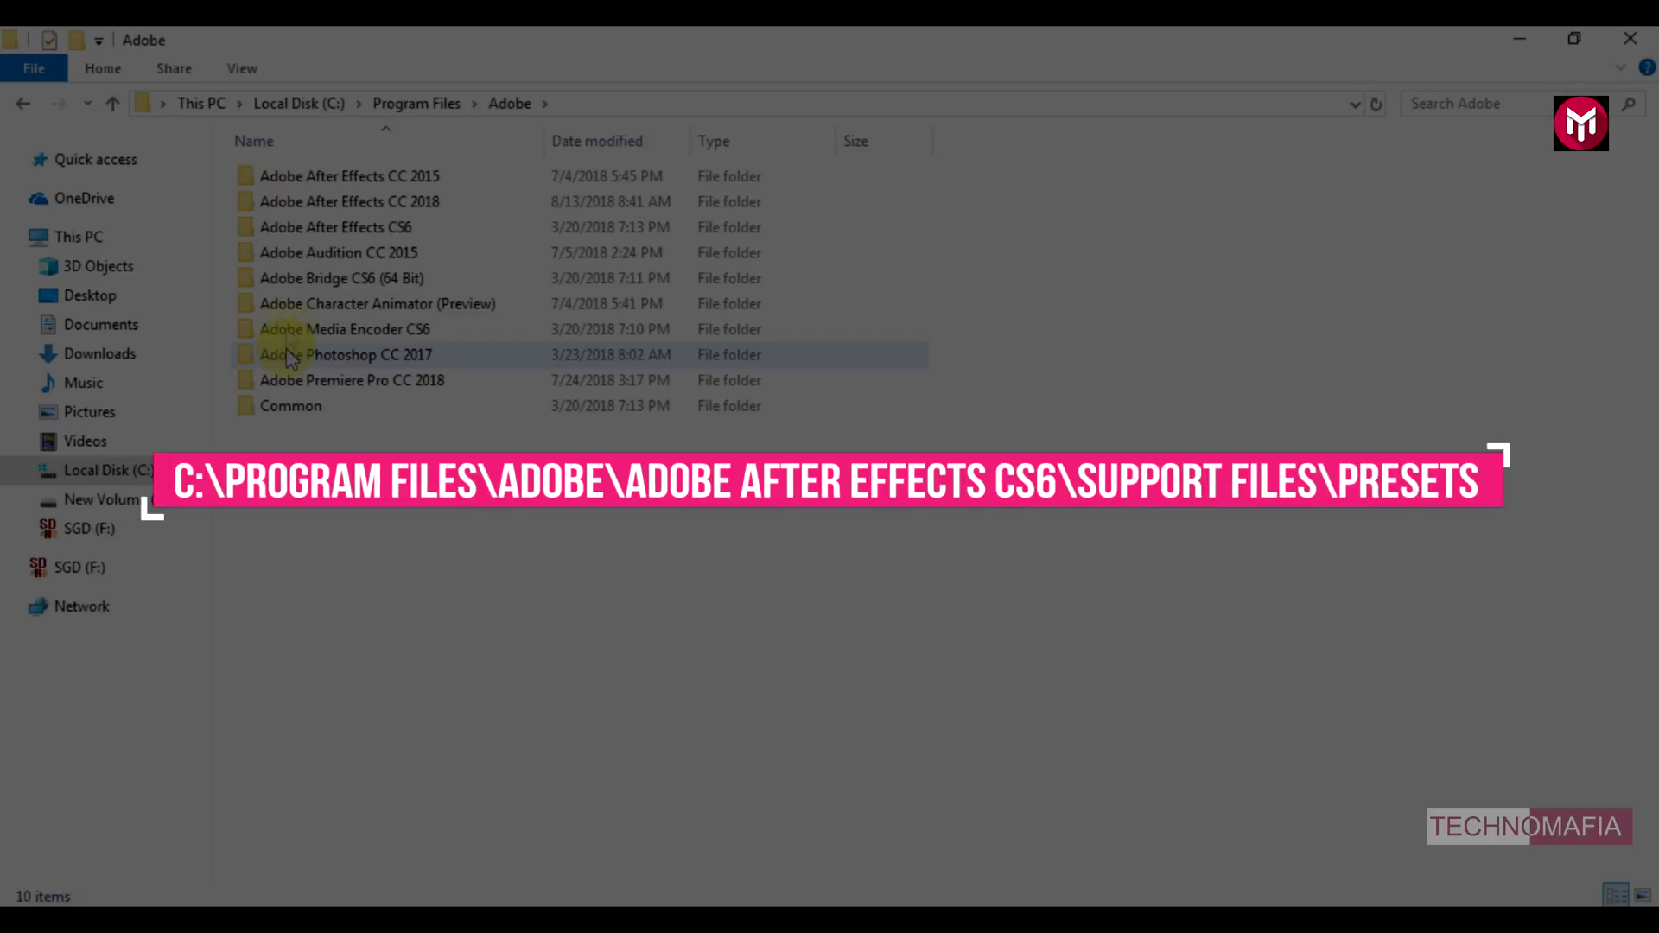
double_click(289, 227)
double_click(294, 177)
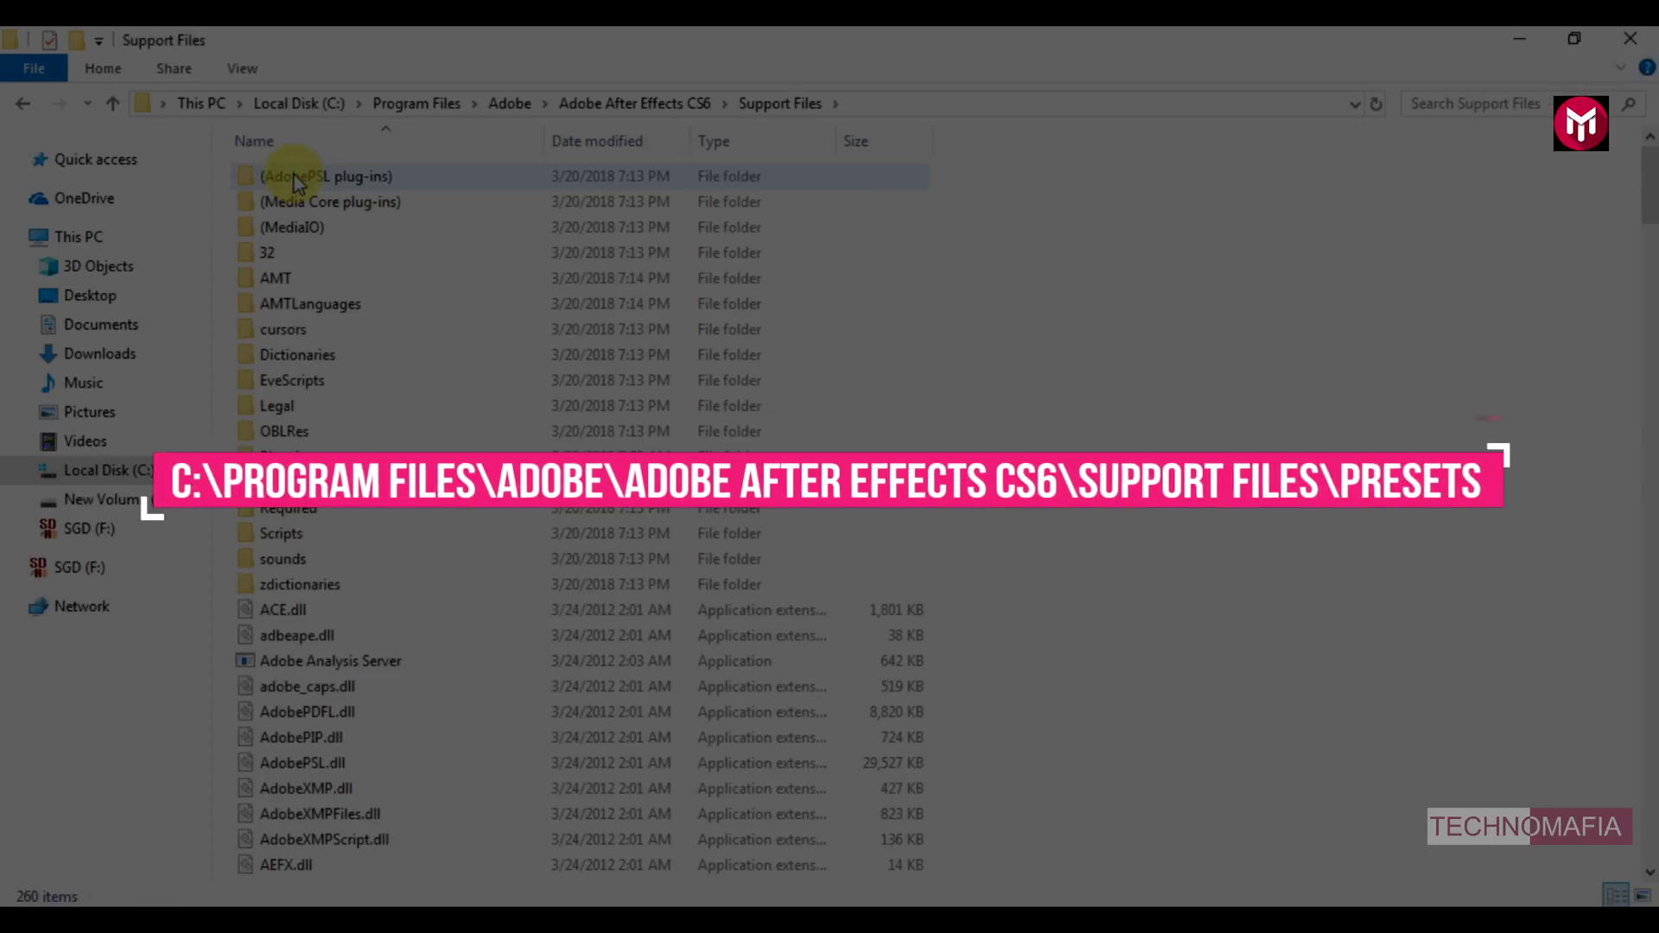
double_click(296, 479)
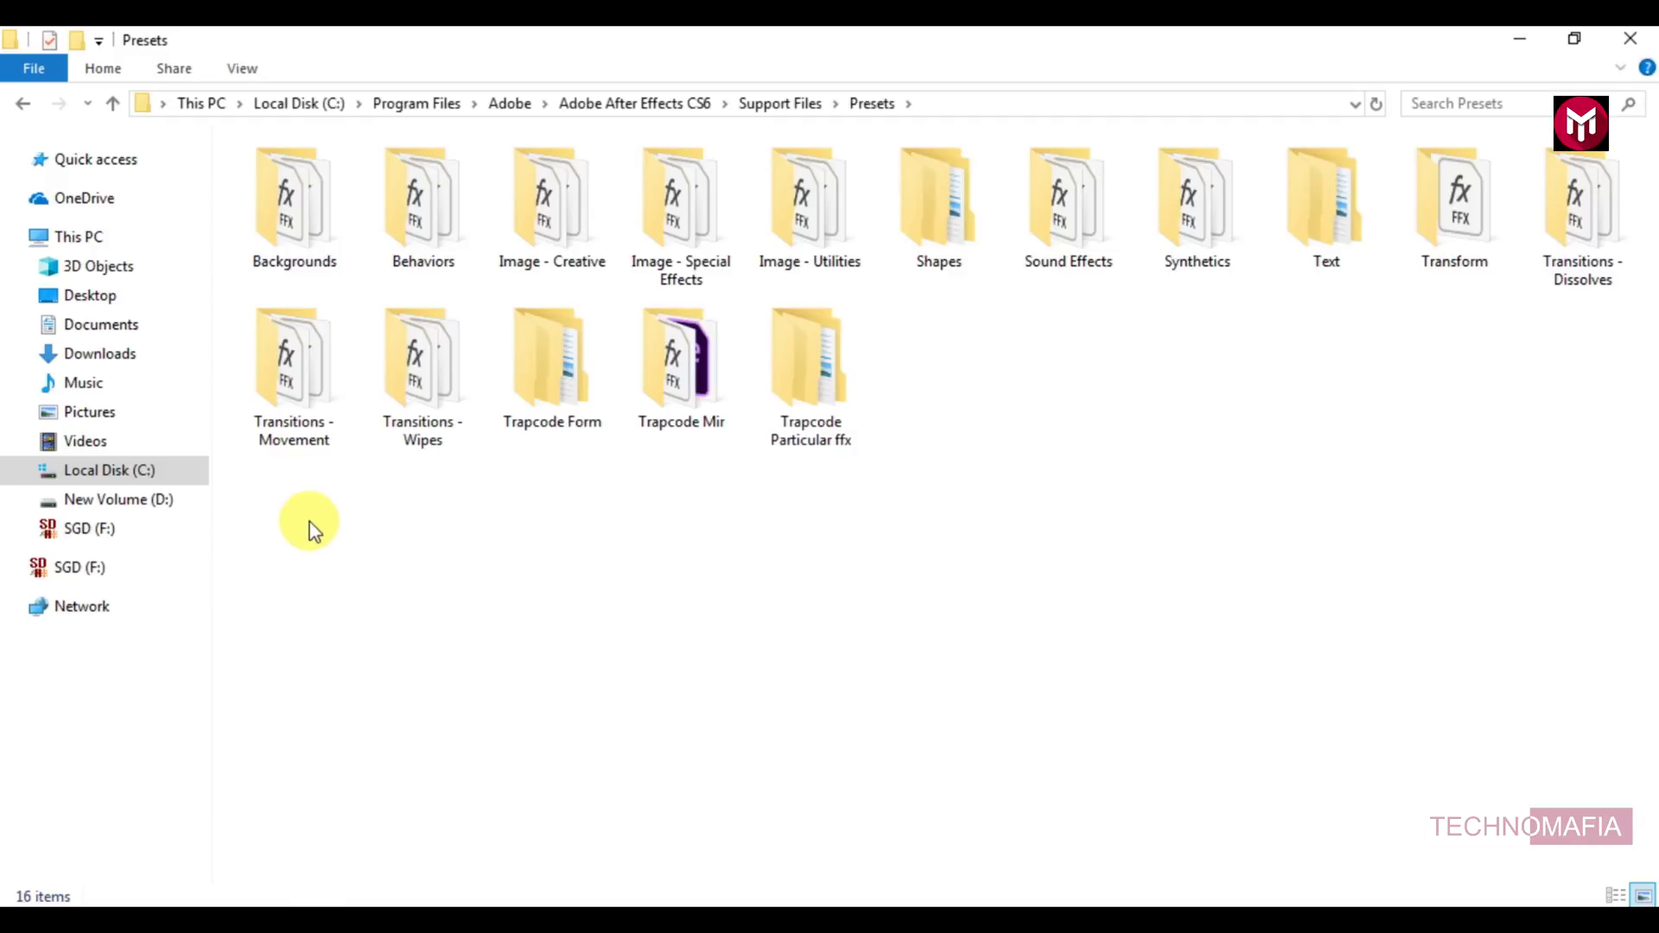
Create a new folder named 'My Preset' inside Presets.
right_click(309, 523)
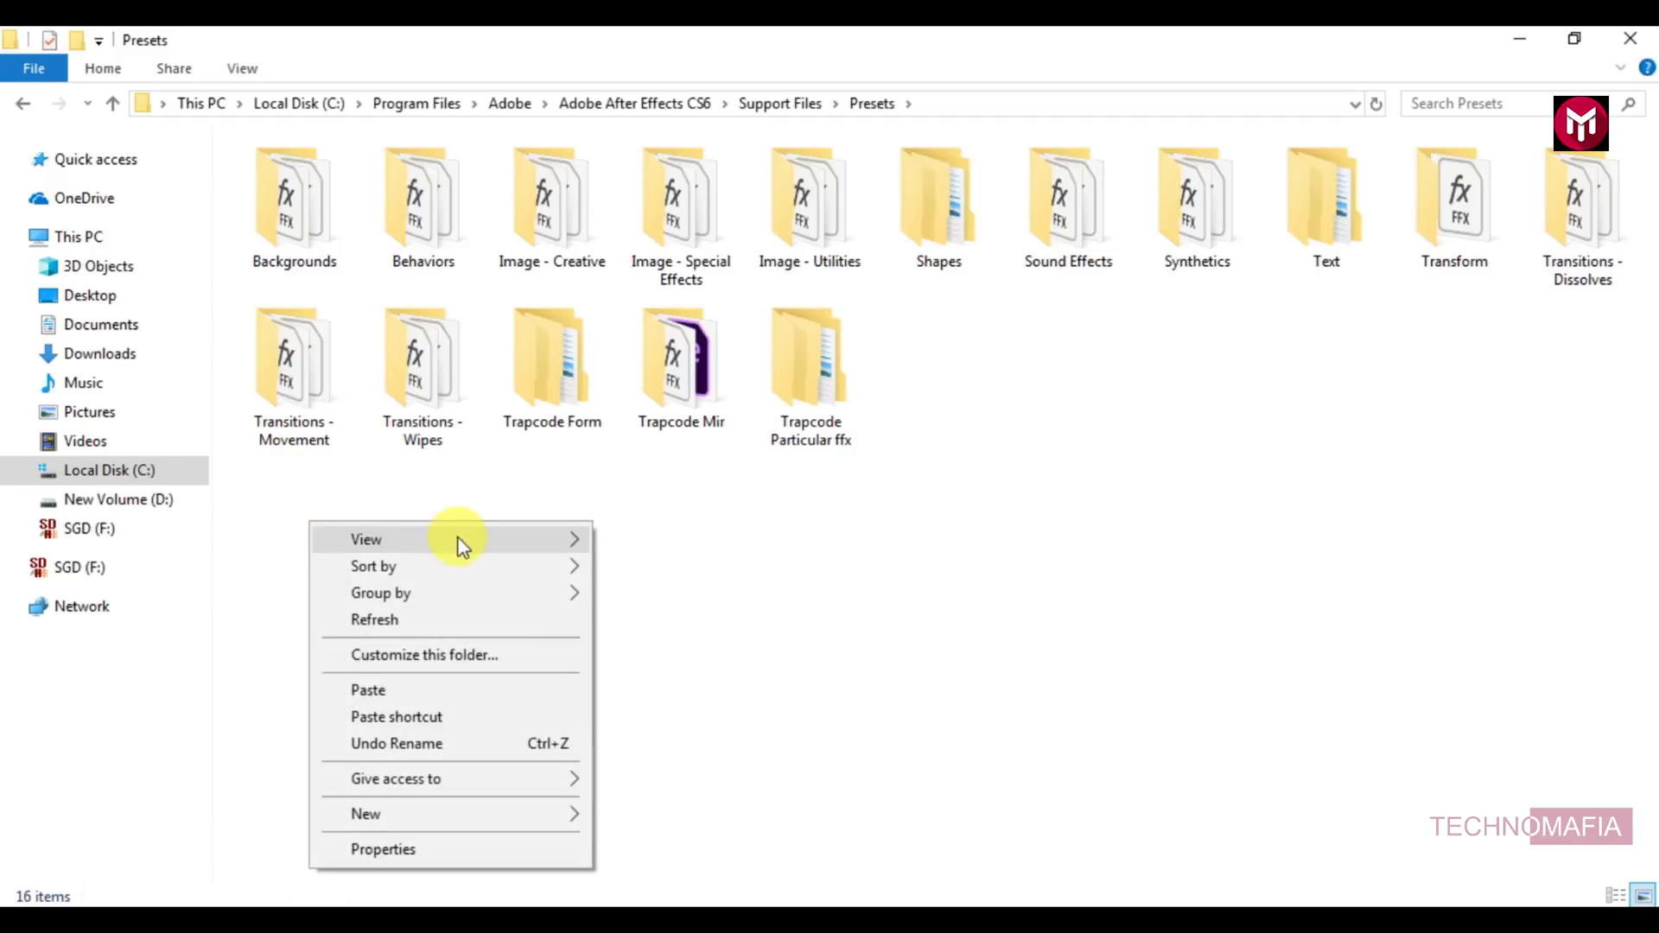
mouse_move(579, 822)
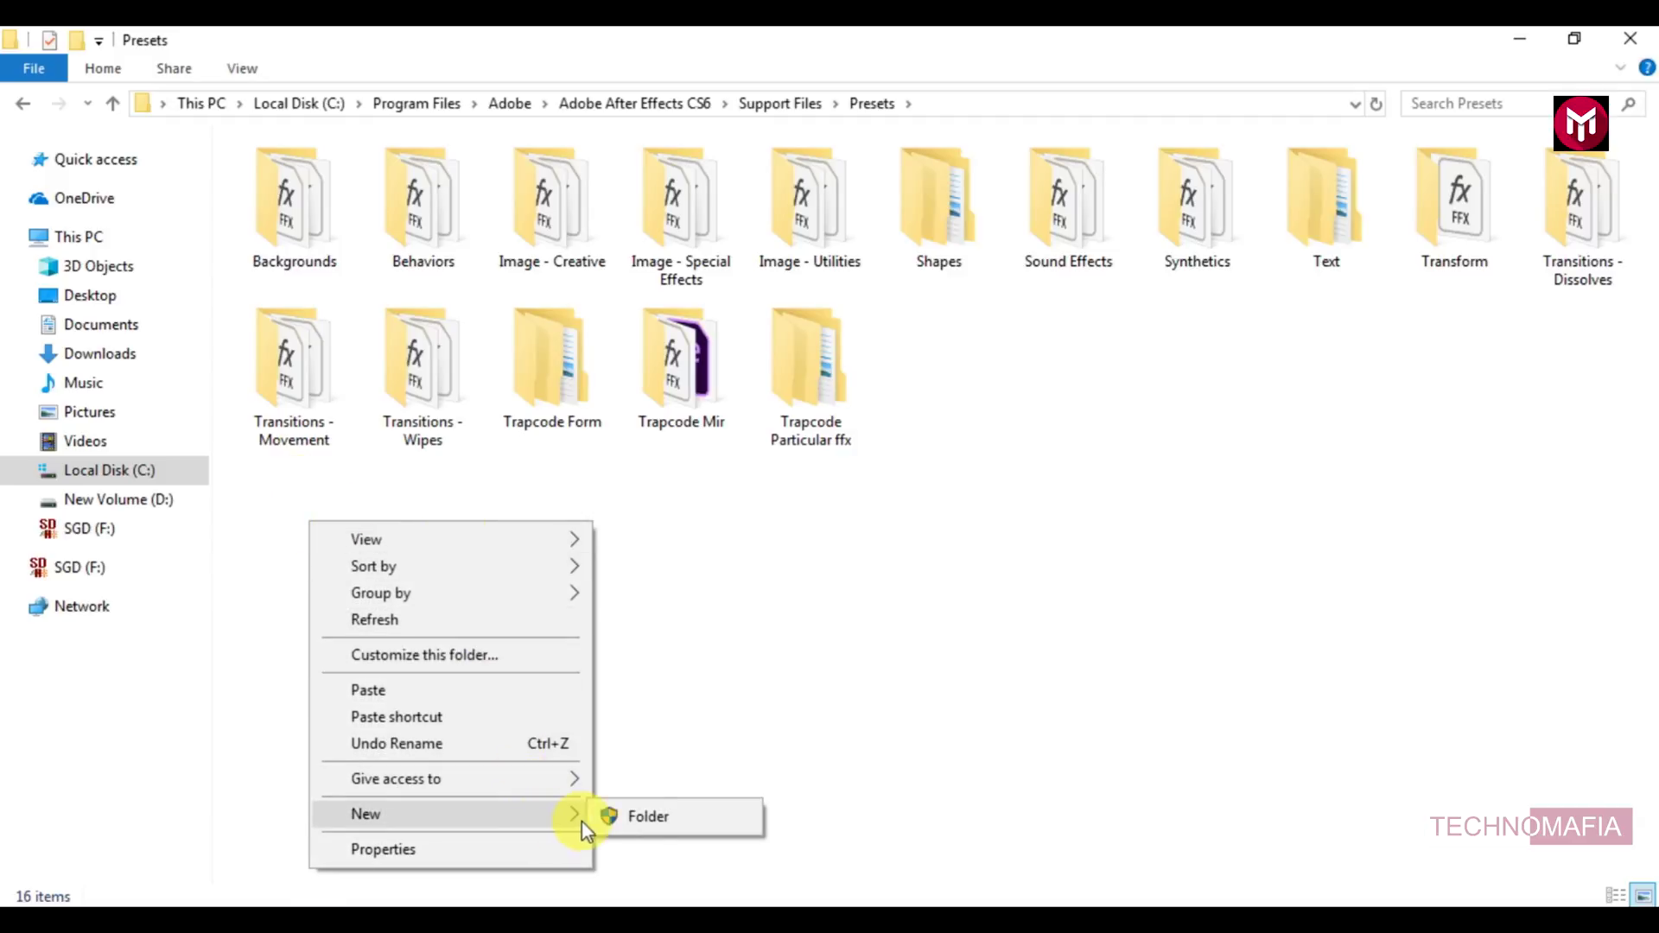
click(637, 816)
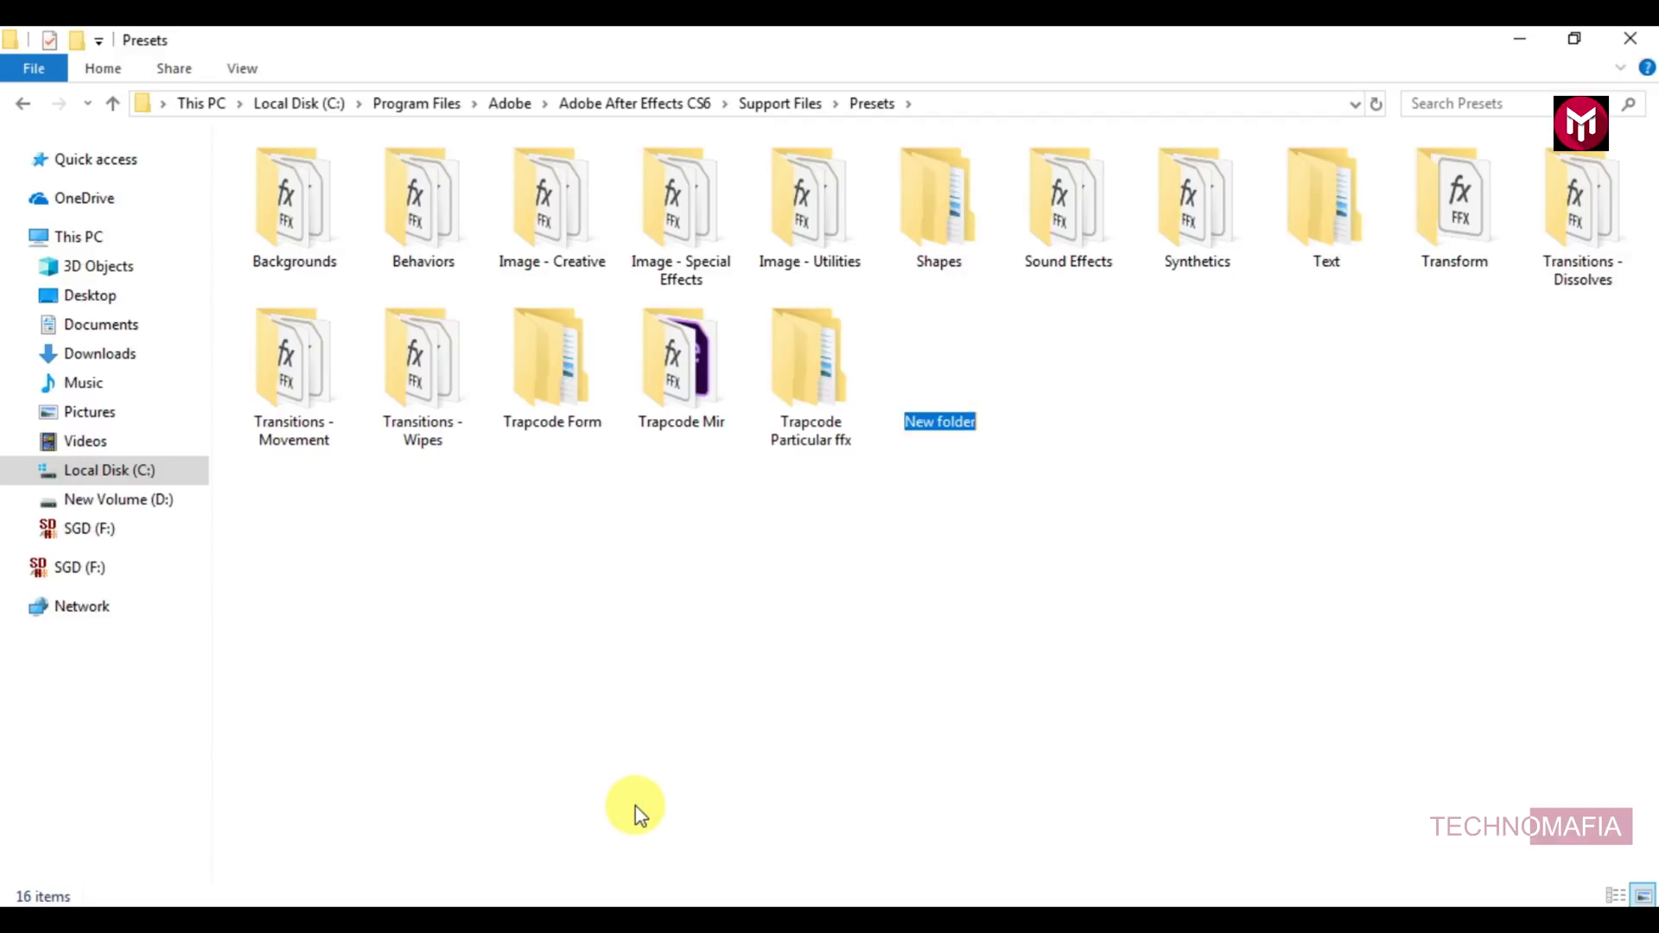
text(My )
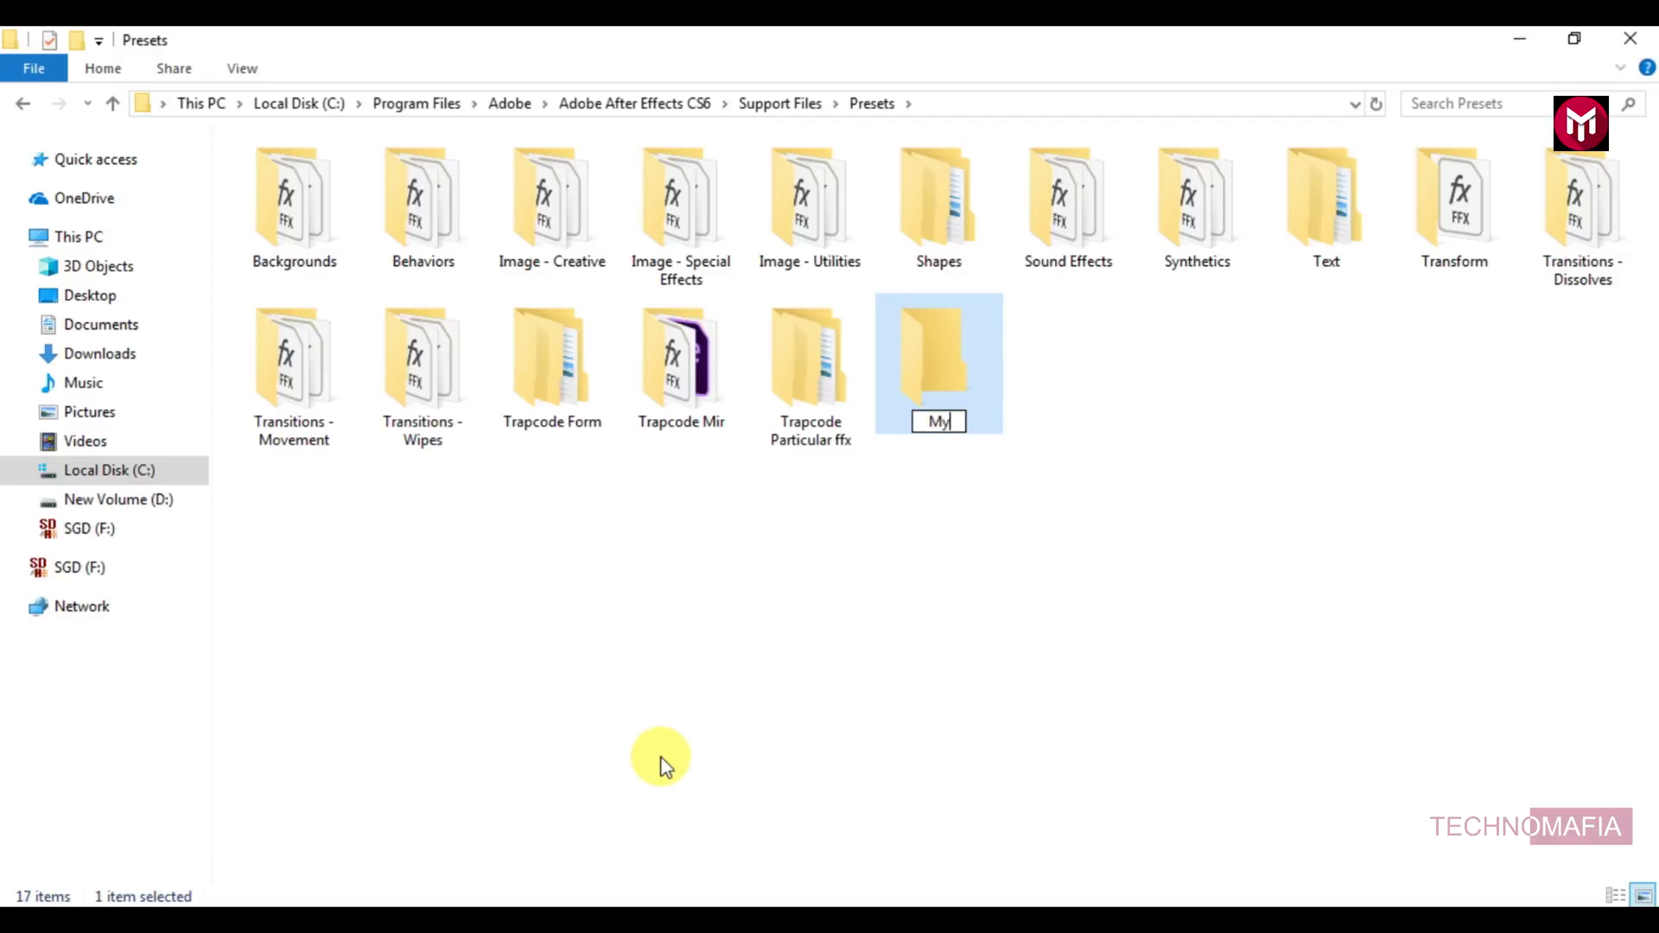
text(Preset)
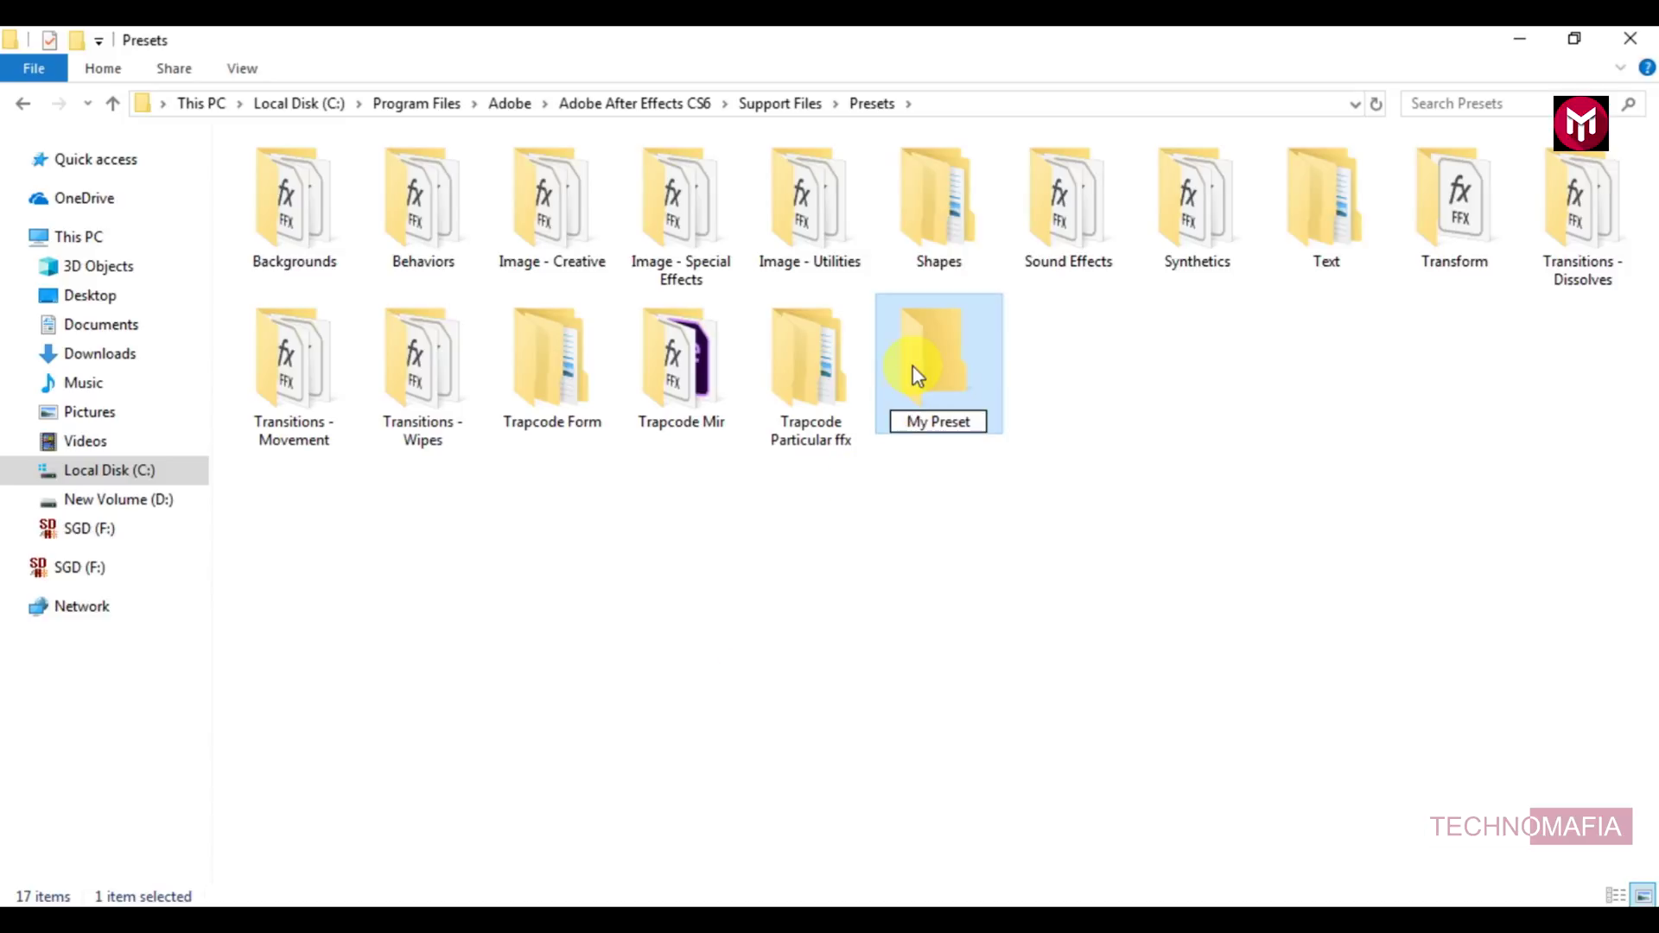
key(Return)
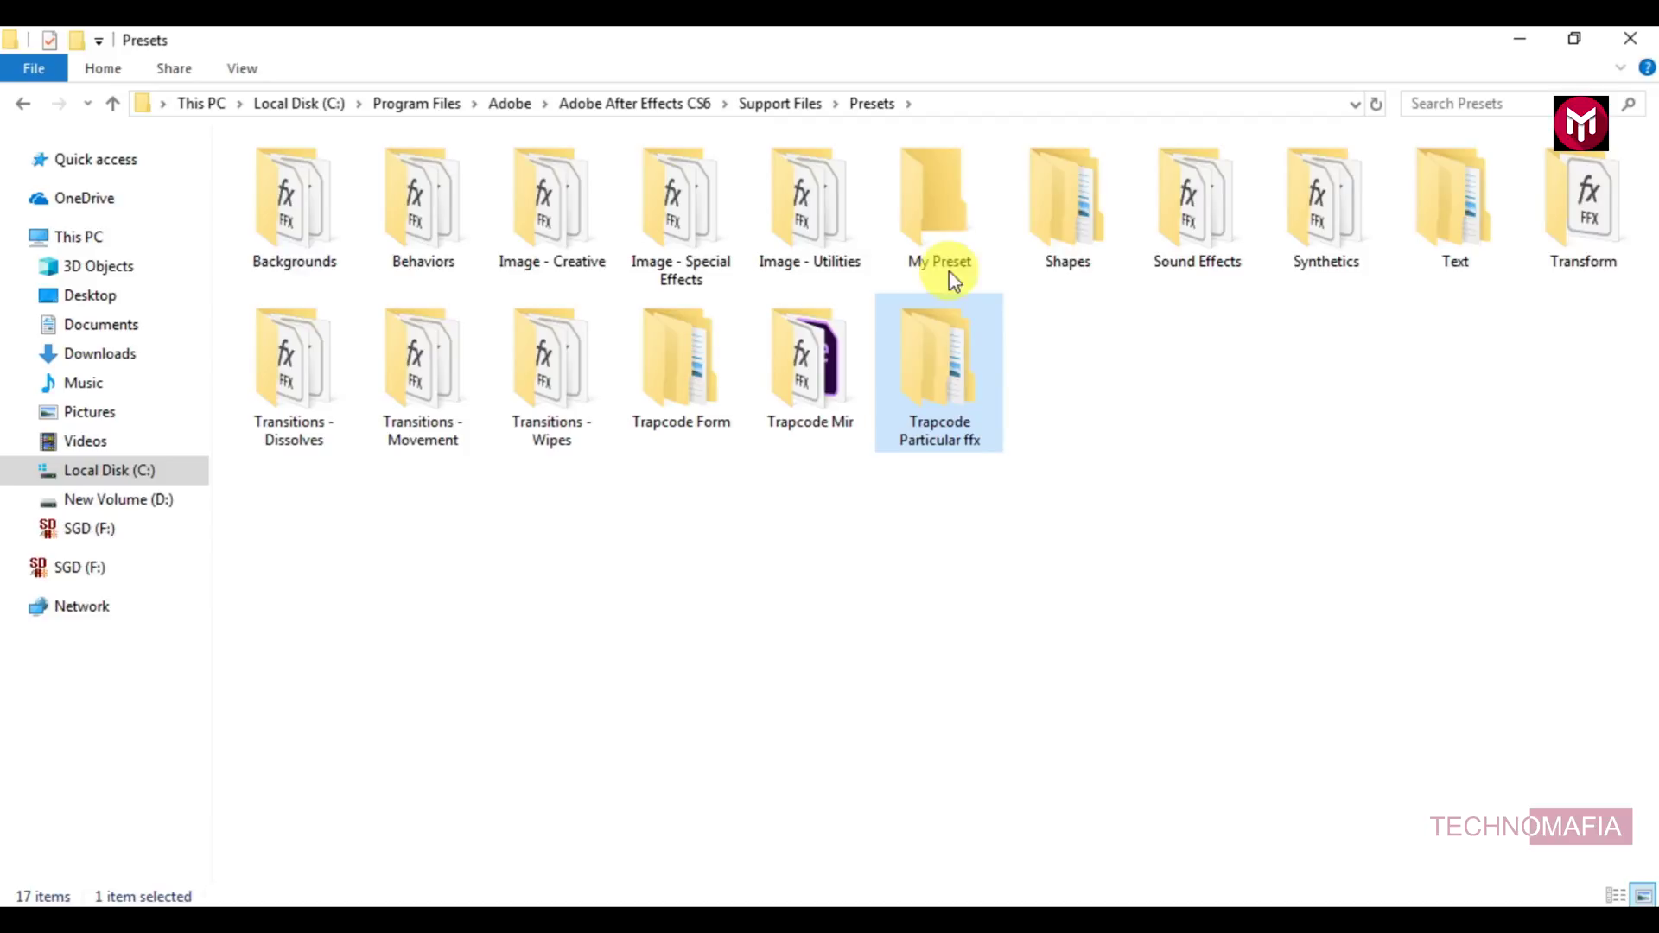
Paste the Zoom Transition preset into My Preset with administrator permission, then minimize Explorer.
double_click(929, 281)
right_click(525, 262)
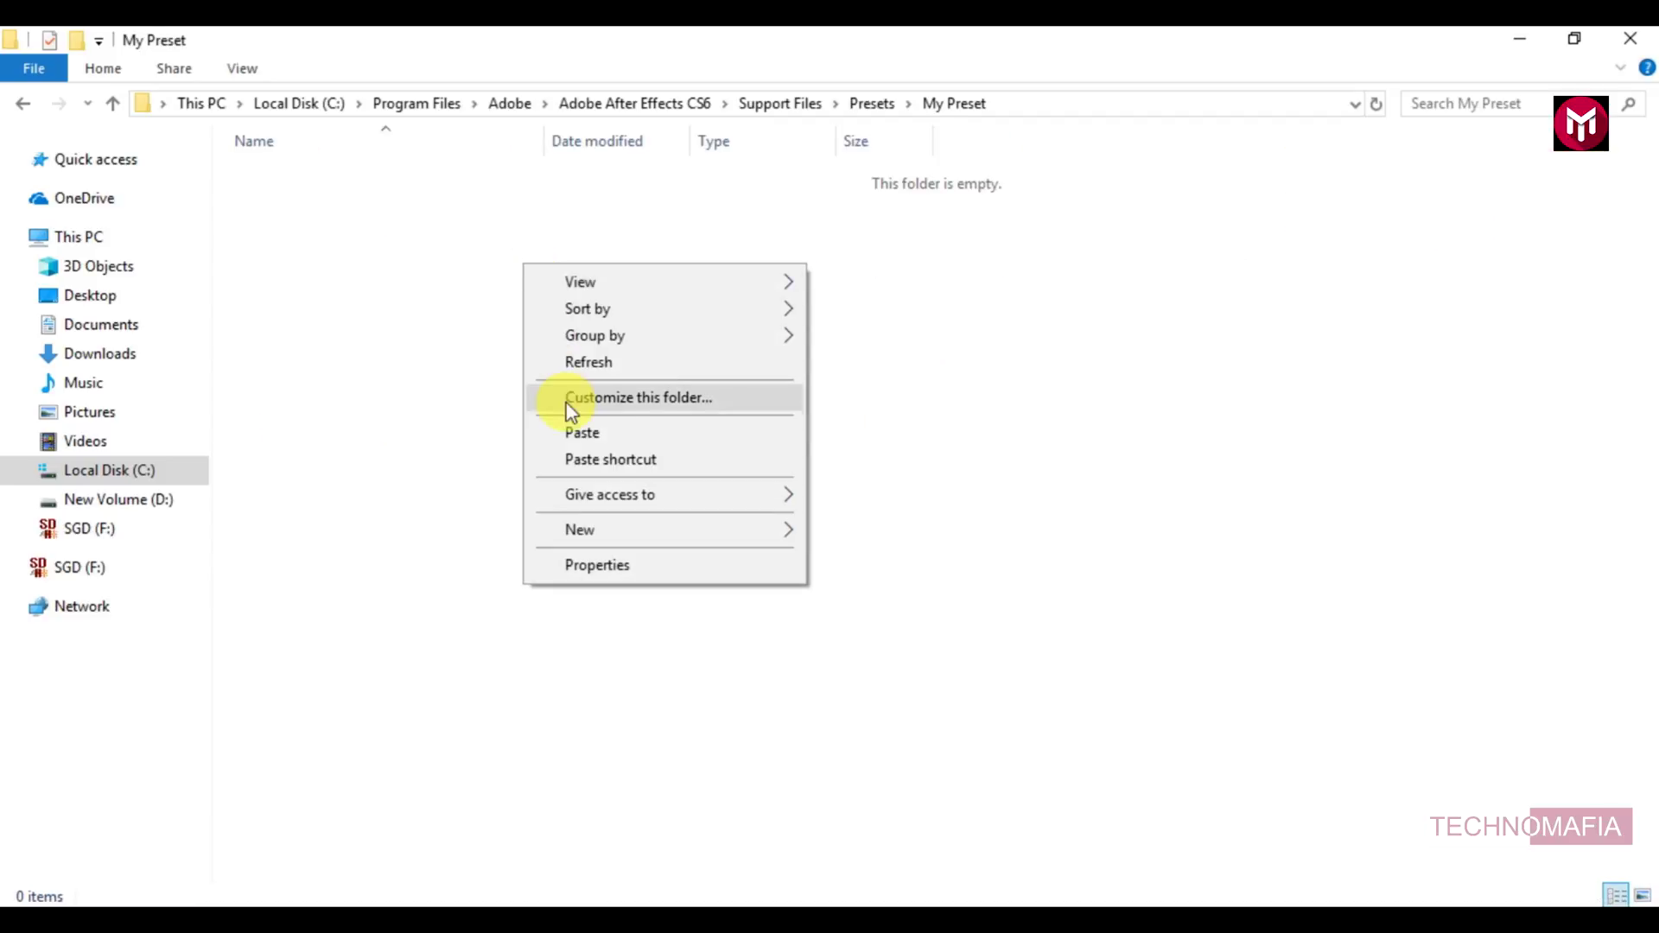
click(571, 430)
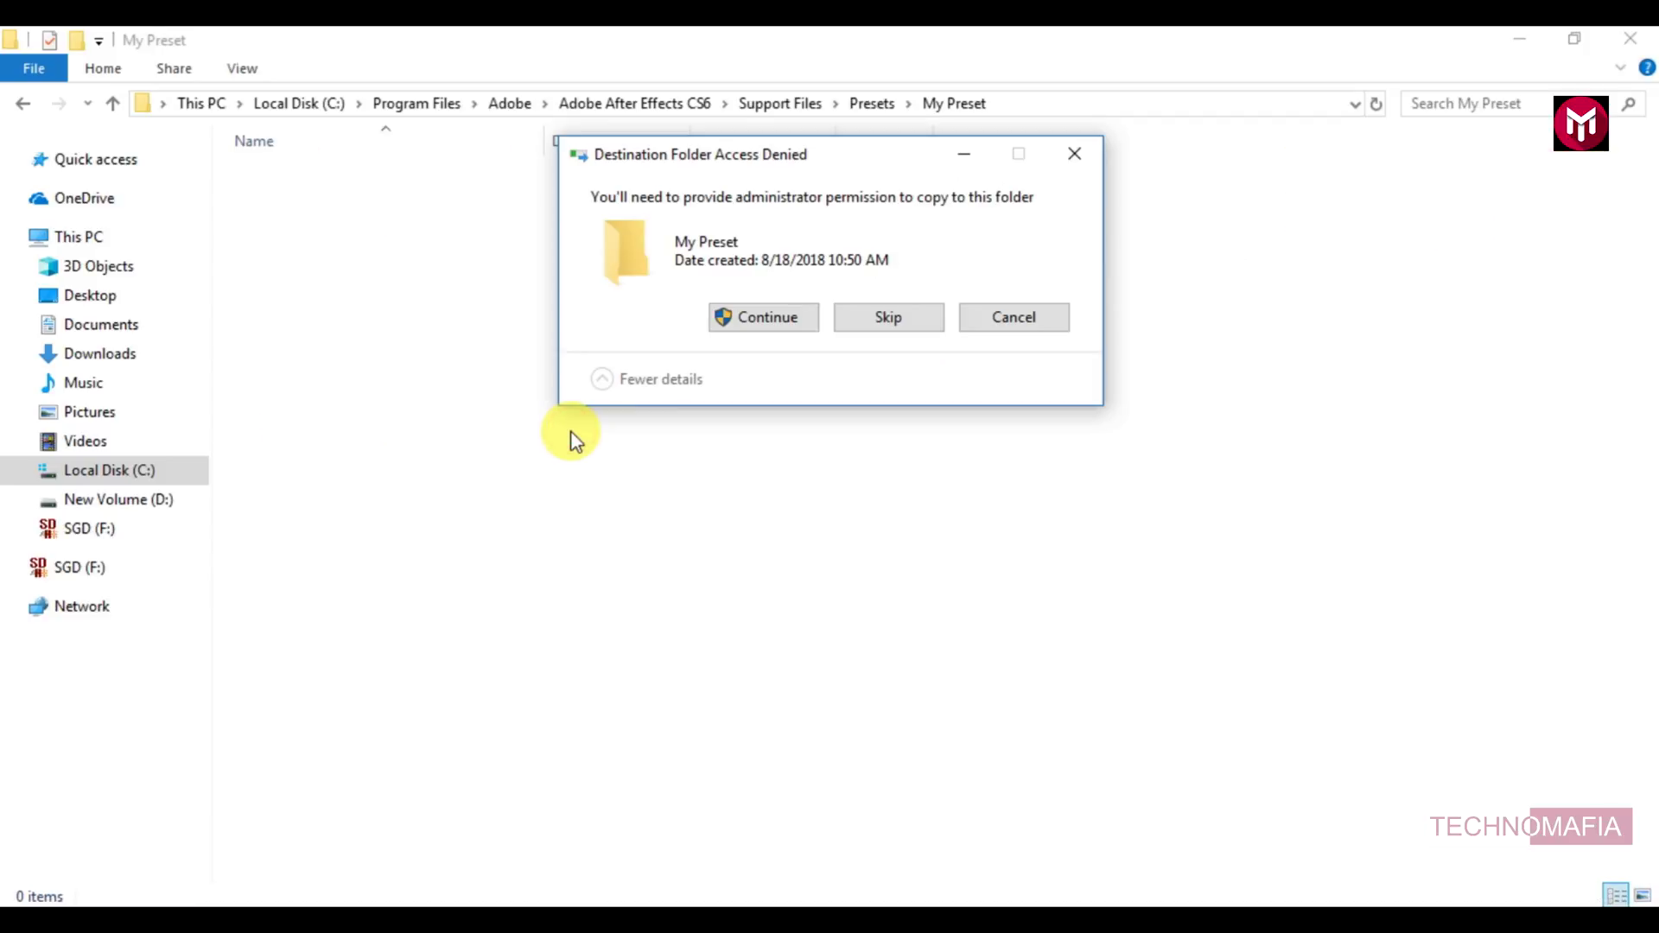
click(744, 315)
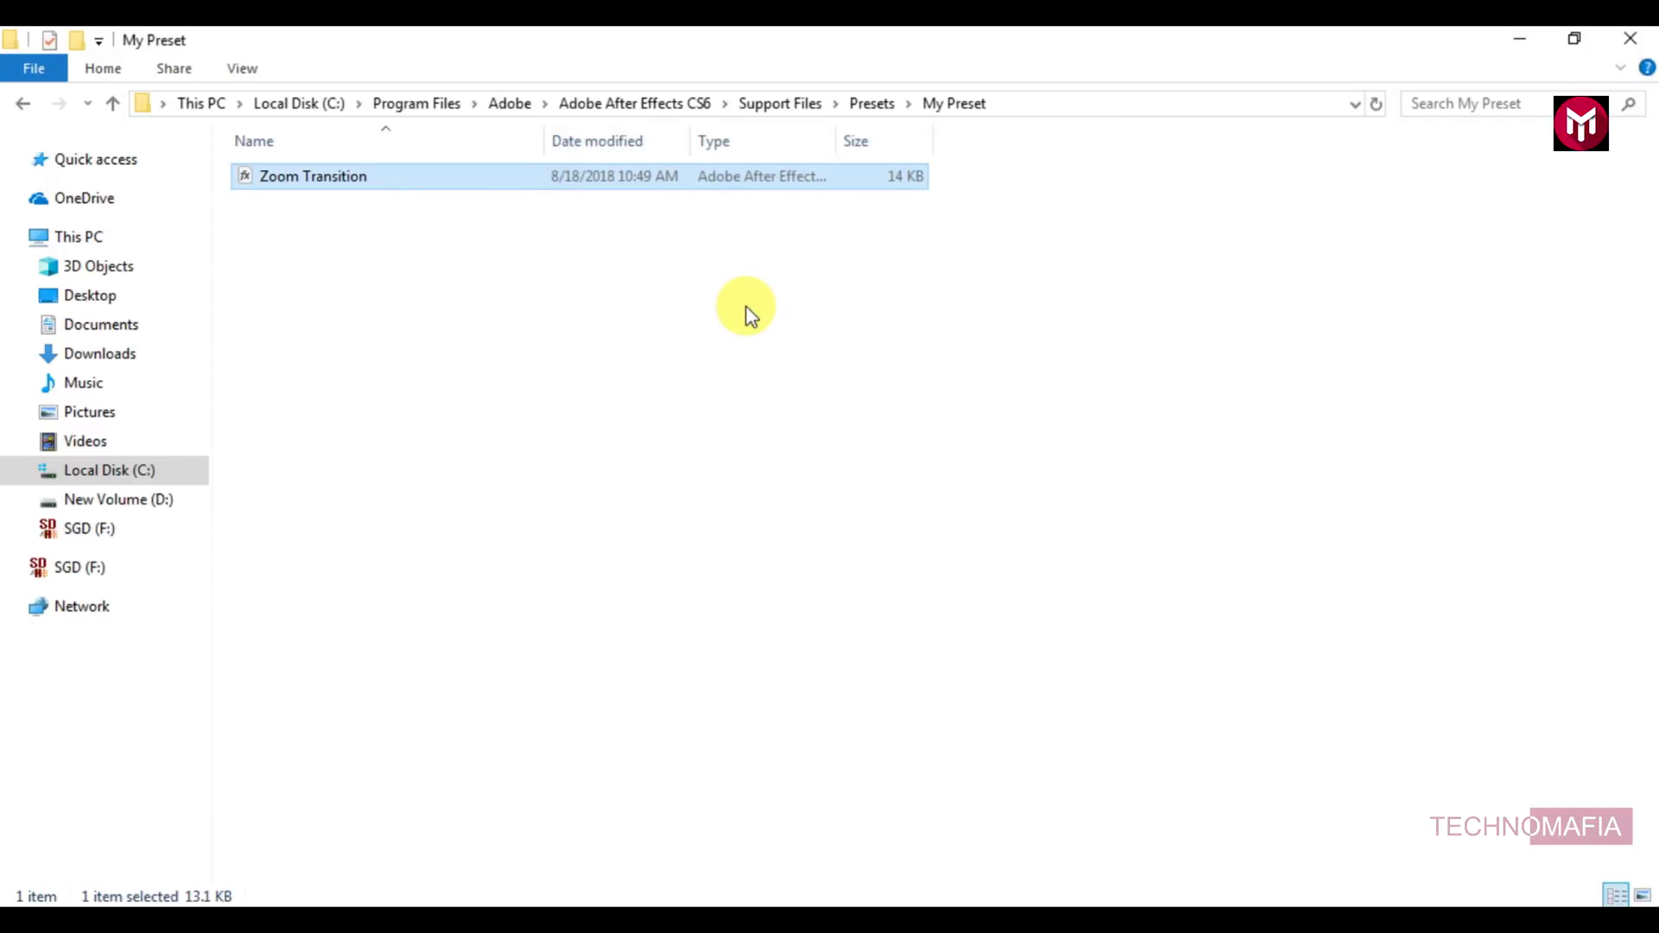
click(648, 329)
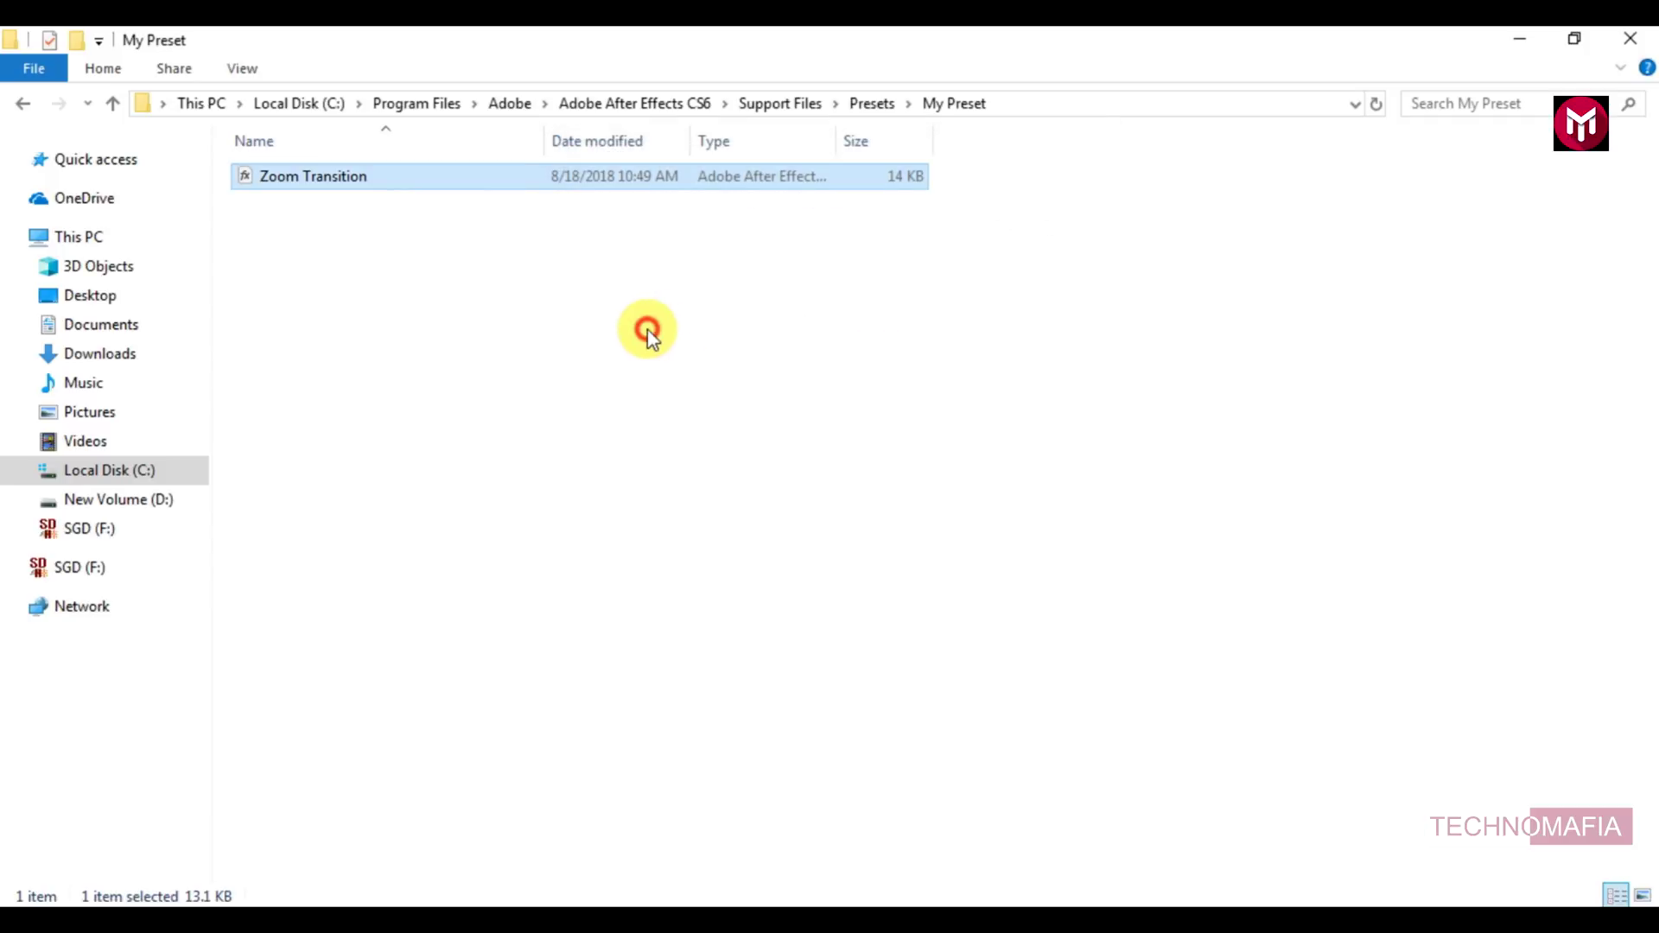
click(1505, 38)
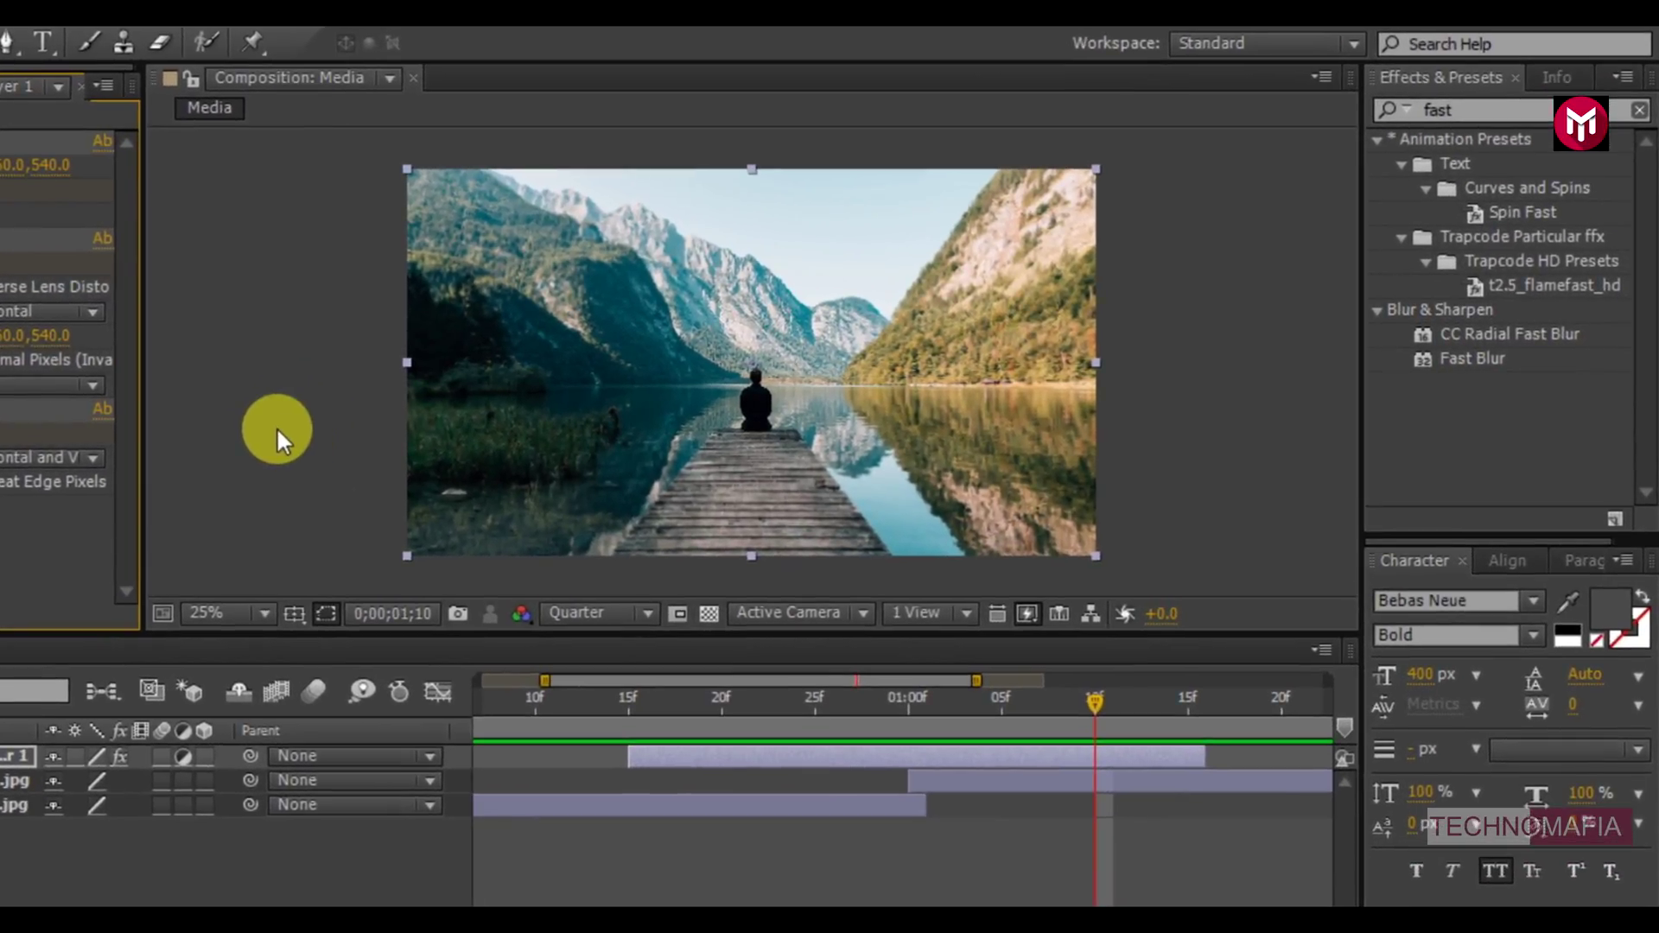
Collapse the old search results and refresh the Effects & Presets list.
click(1373, 140)
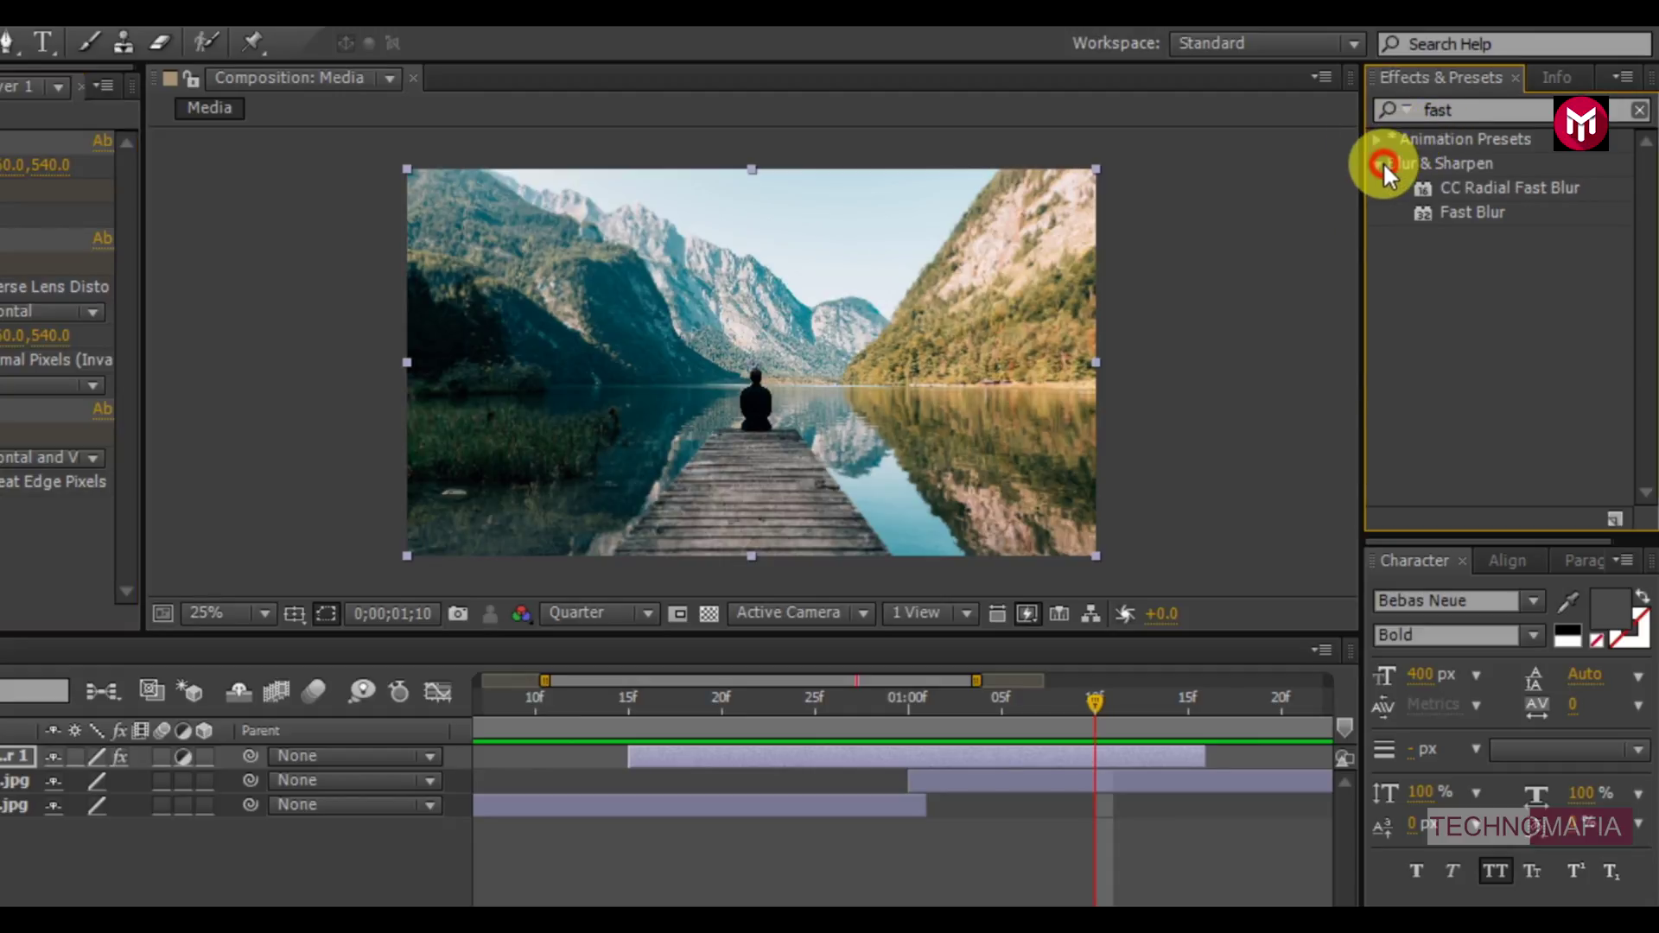
click(1382, 162)
right_click(1431, 83)
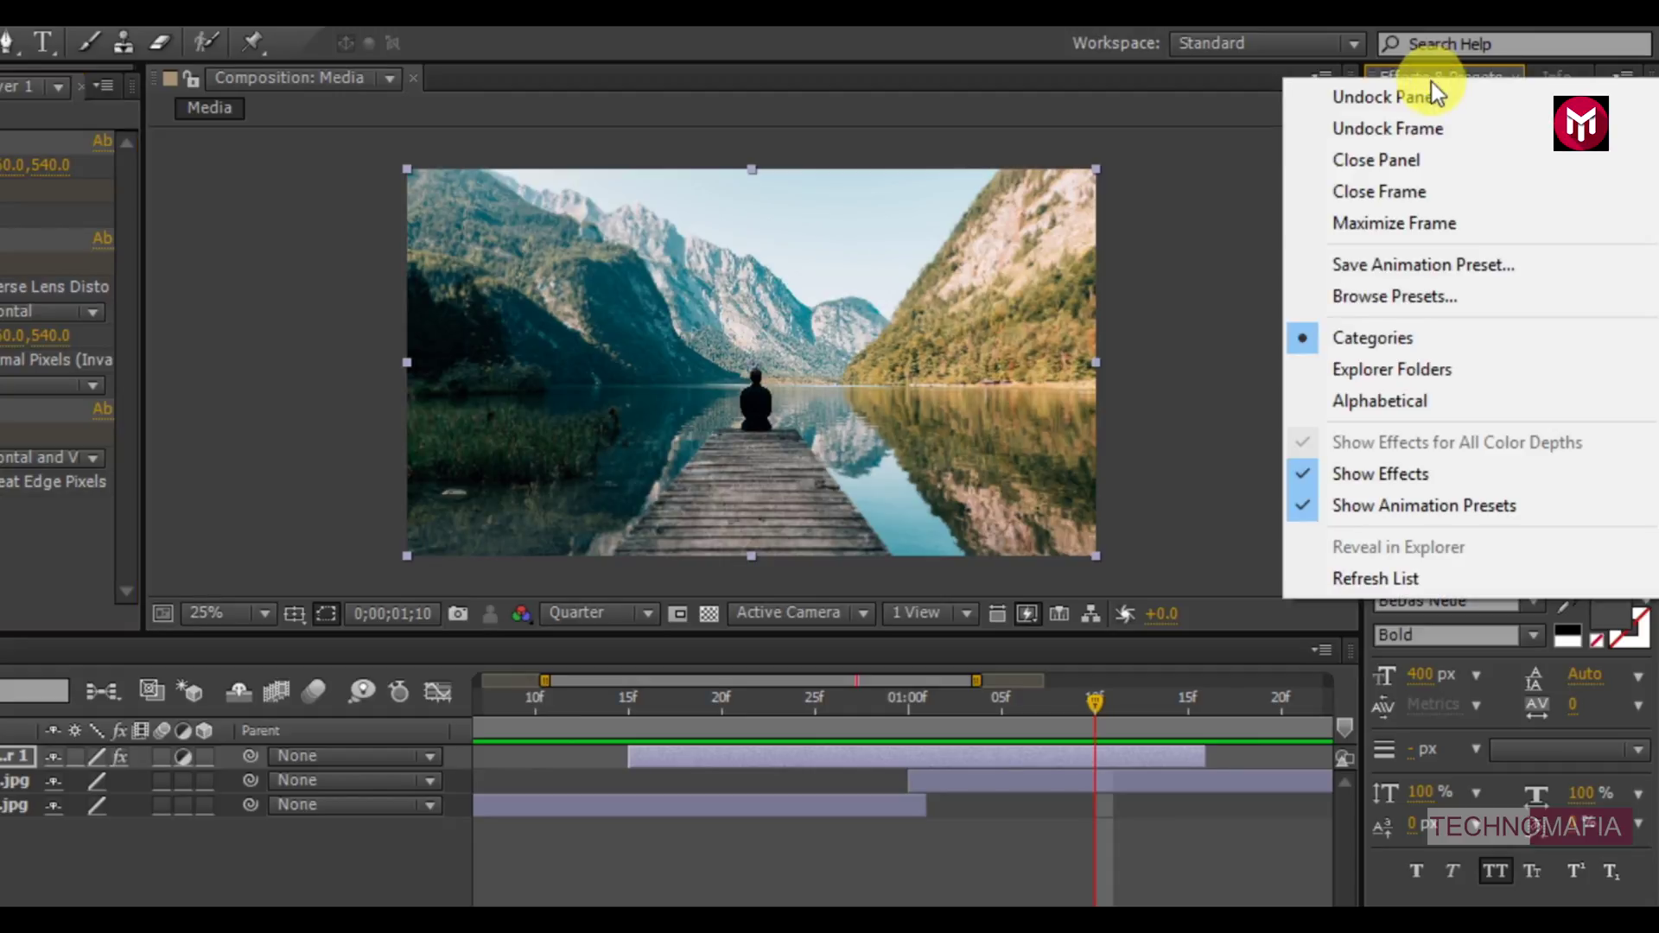
click(1412, 579)
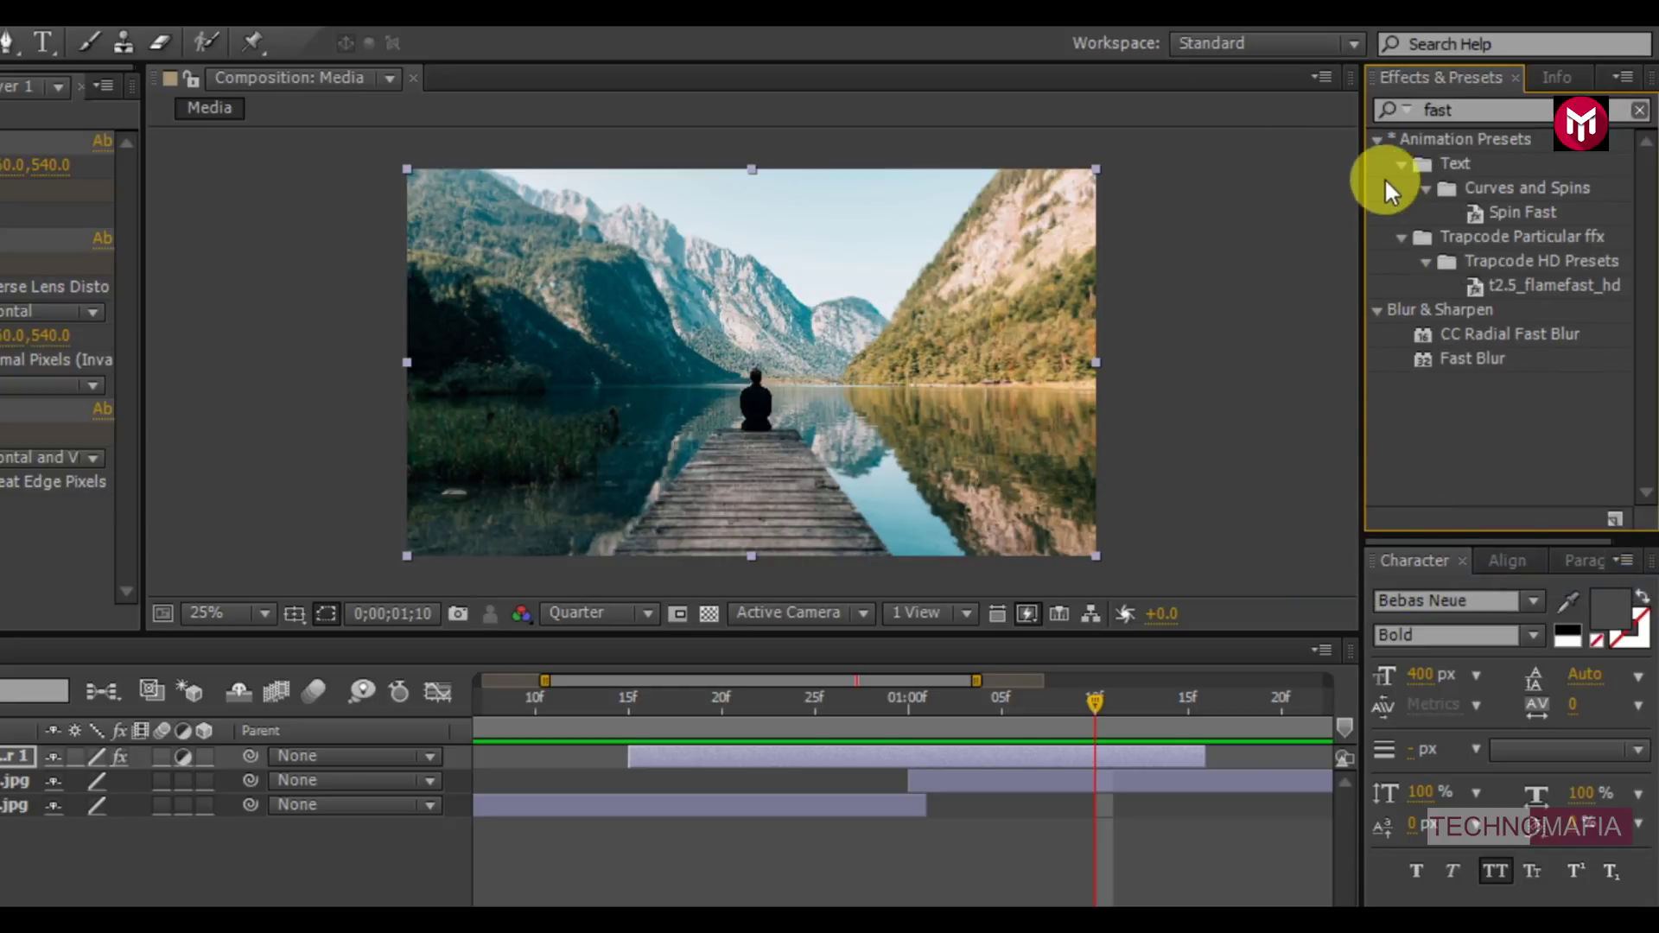
Expand Animation Presets > My Preset to reveal Zoom Transition.
click(1379, 145)
click(1378, 140)
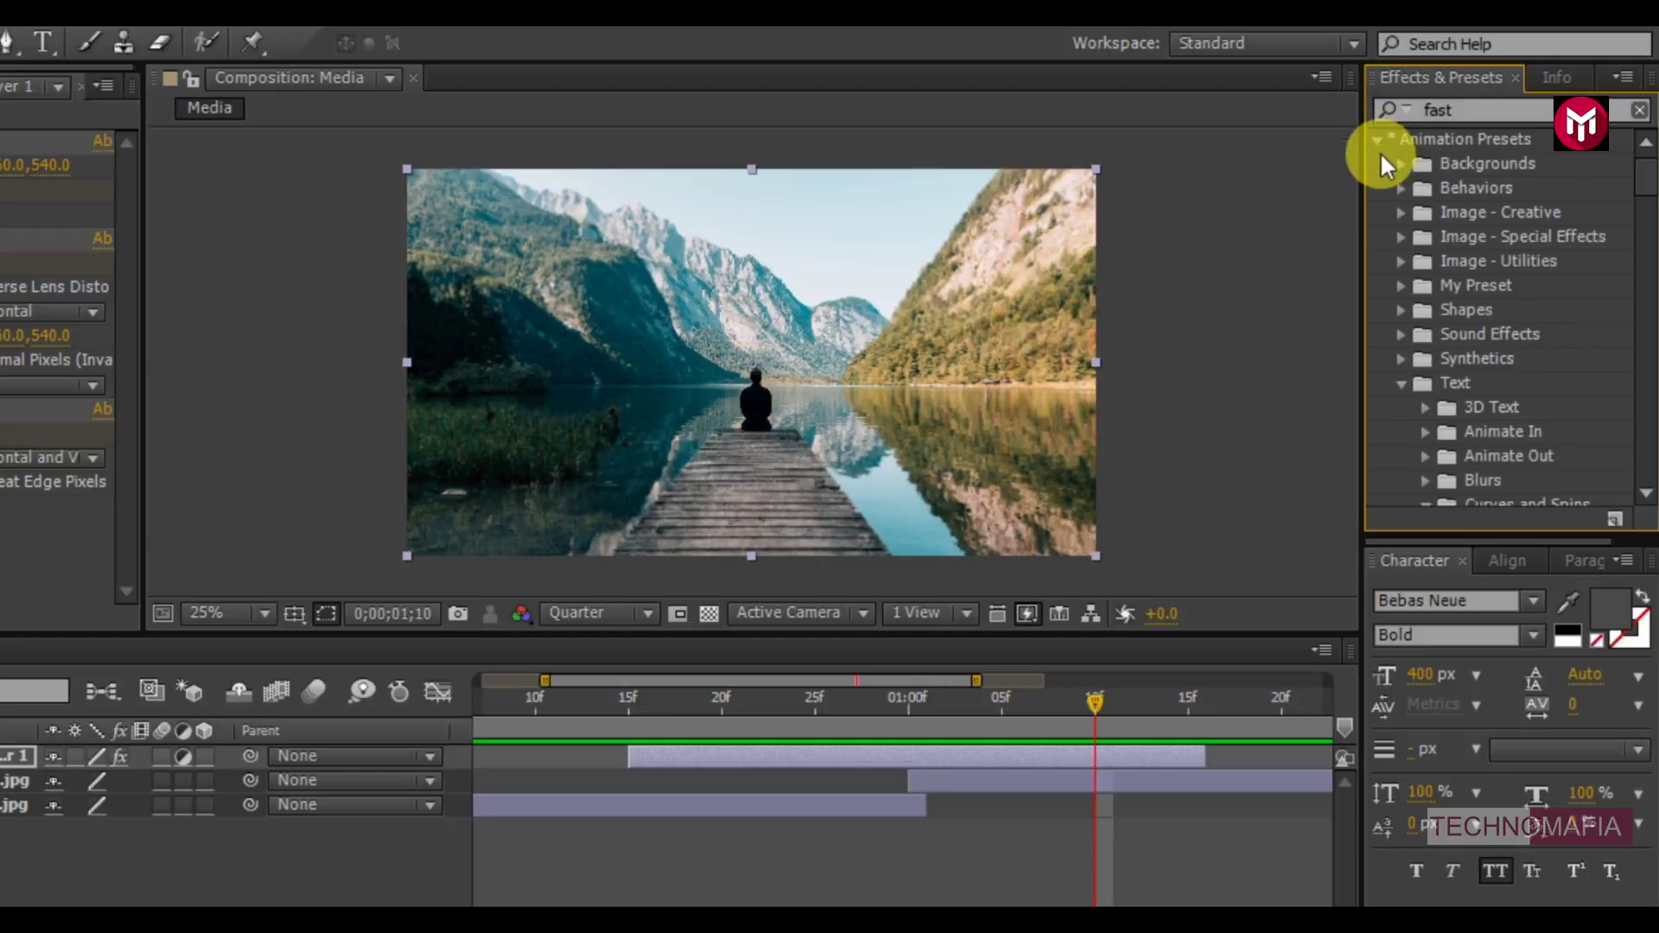
click(1400, 383)
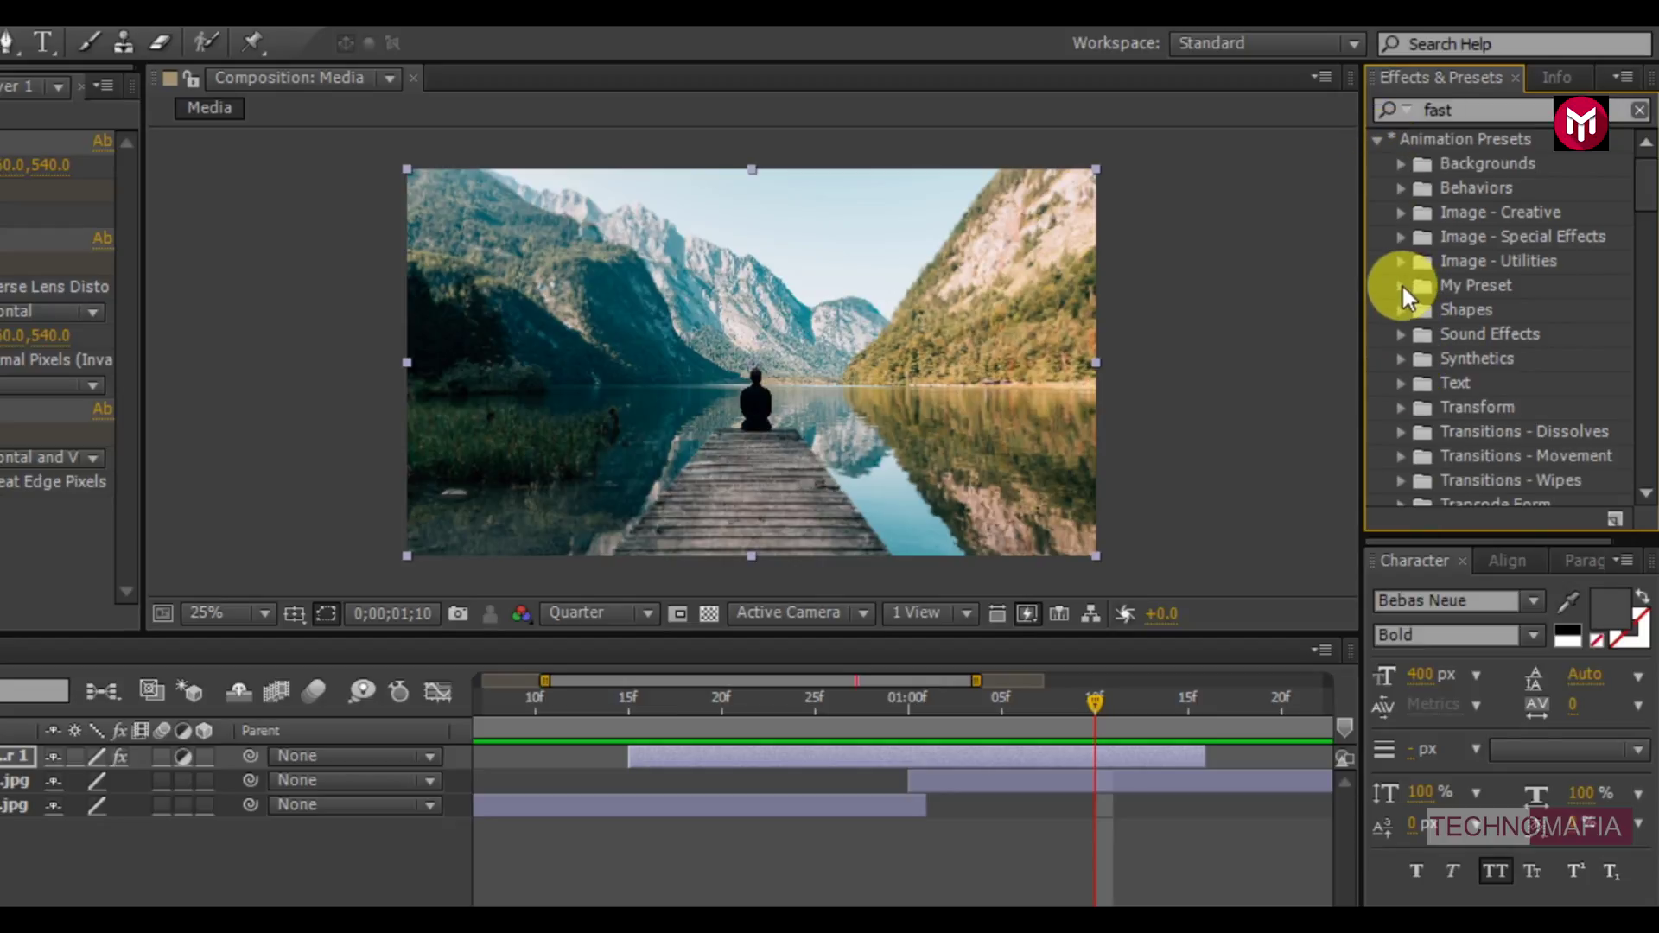
click(1402, 286)
drag(1460, 309, 1490, 324)
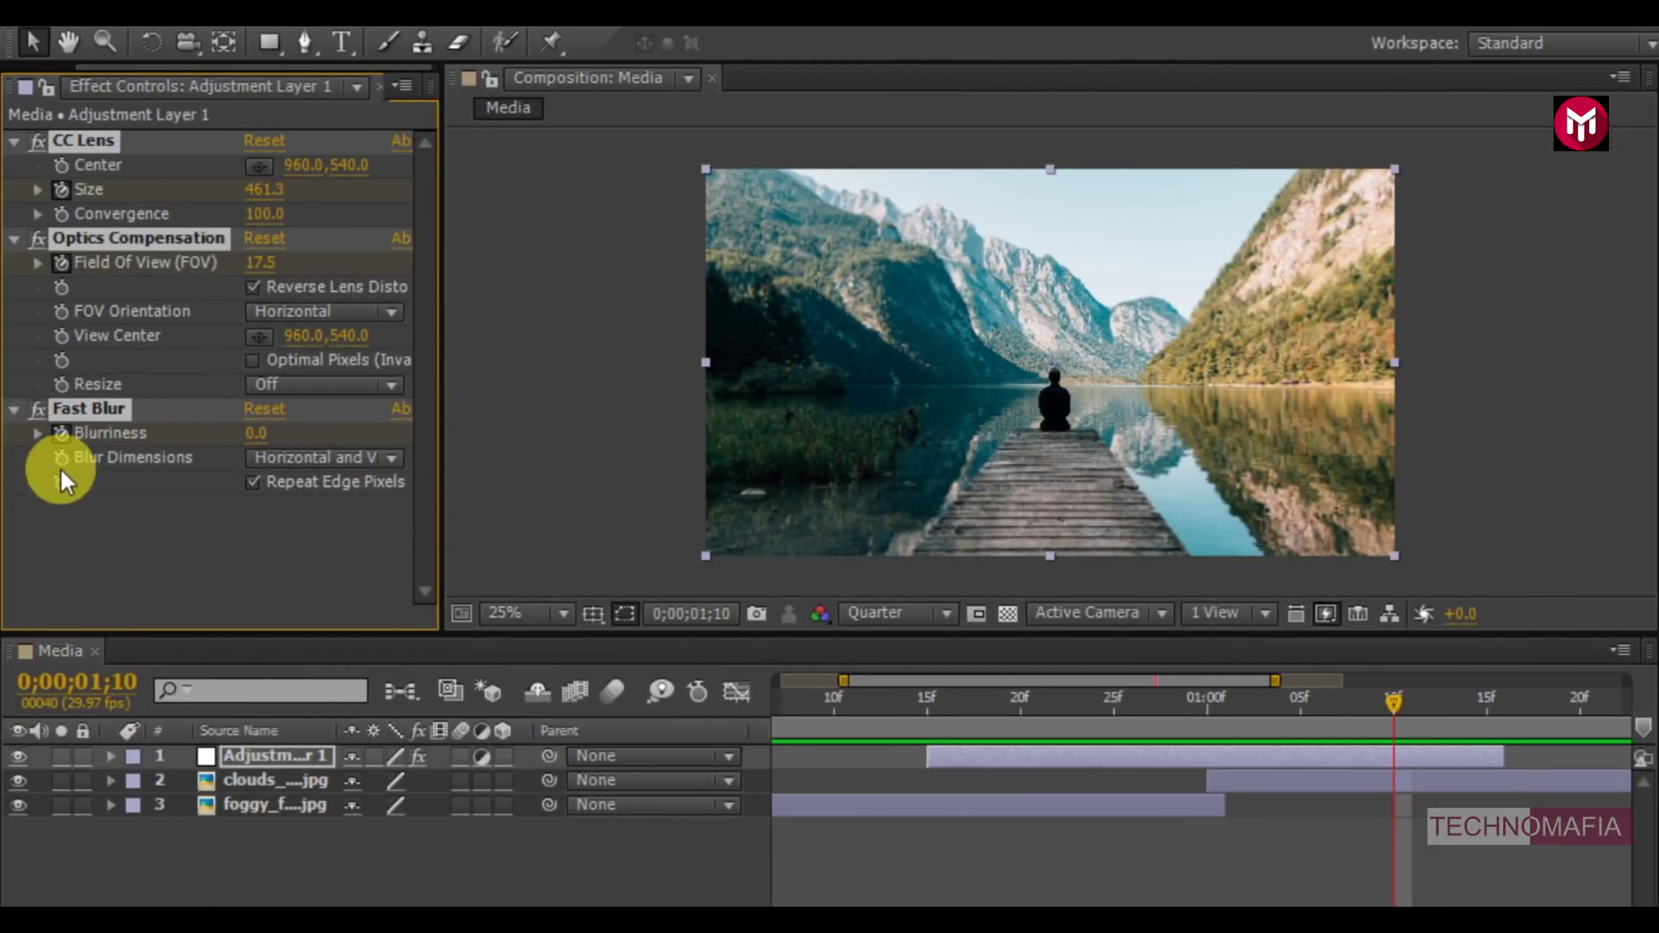
Clear the layer's effects, then drag Zoom Transition onto Adjustment Layer 1 at frame 15.
key(Delete)
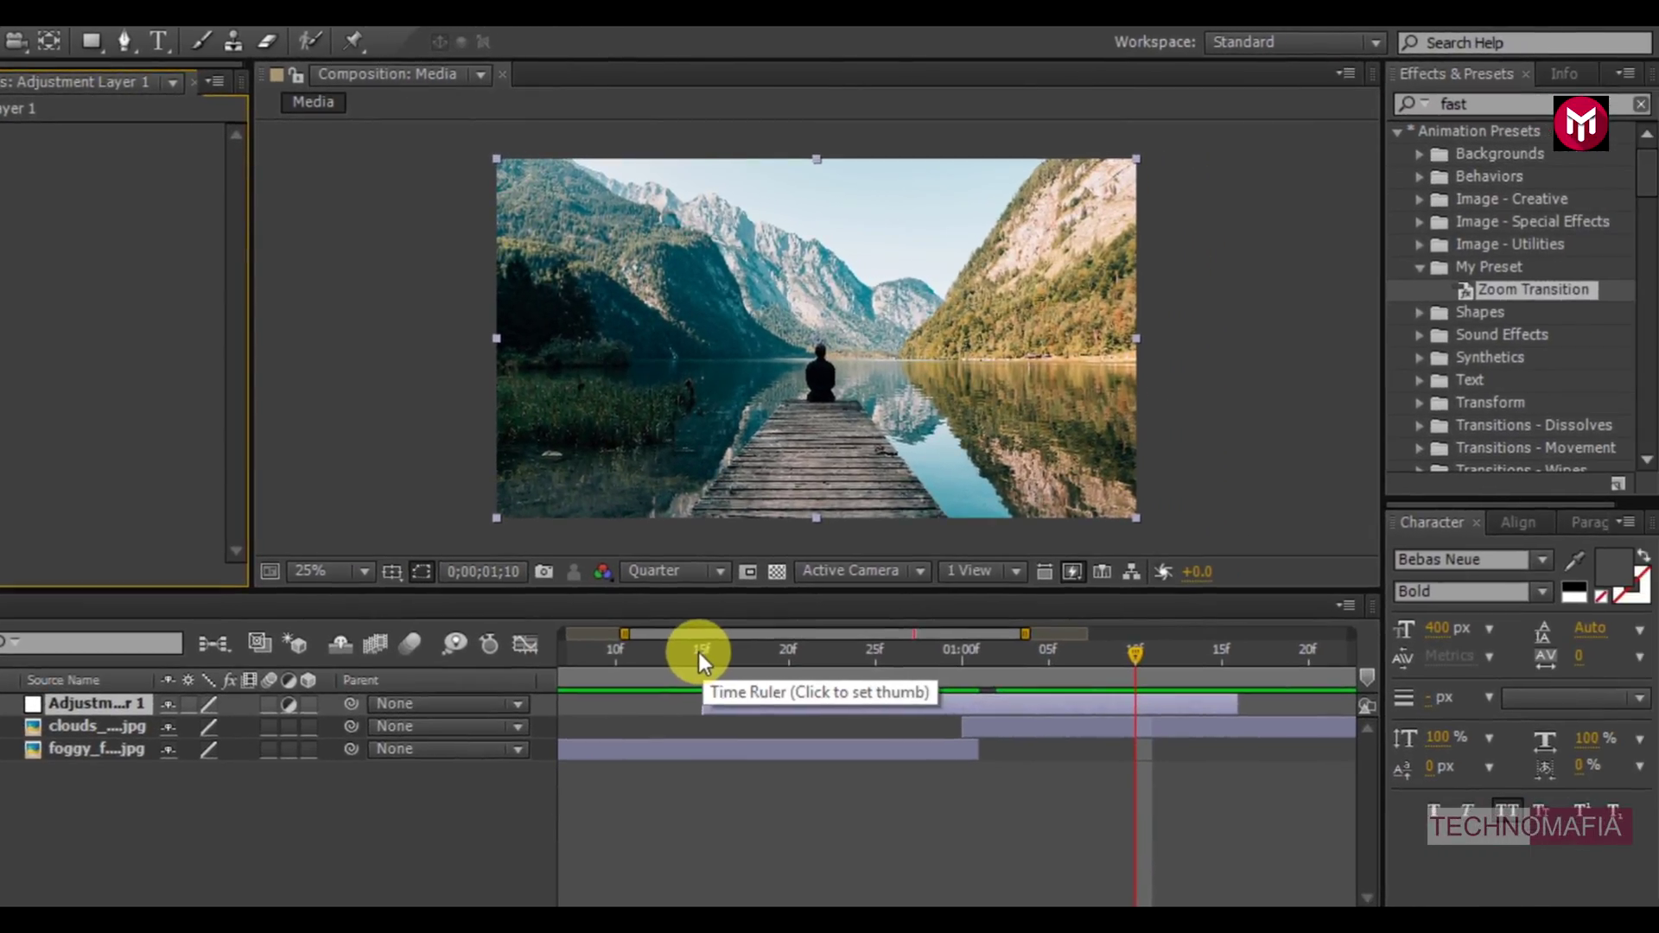
click(923, 700)
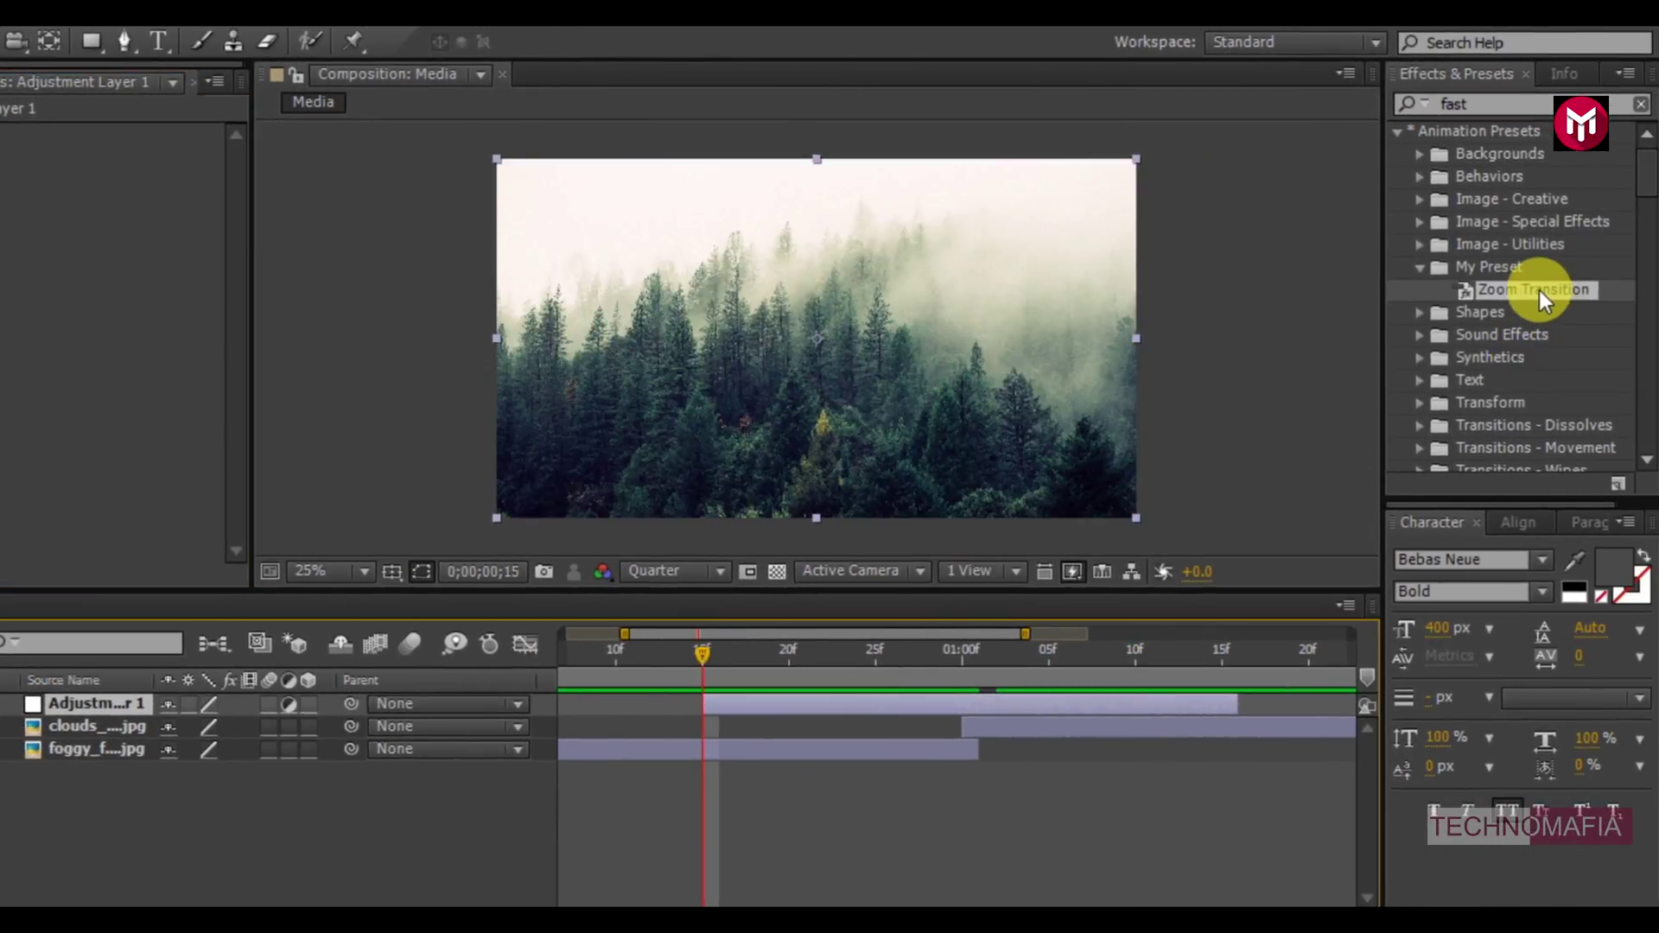
drag(1538, 290, 91, 704)
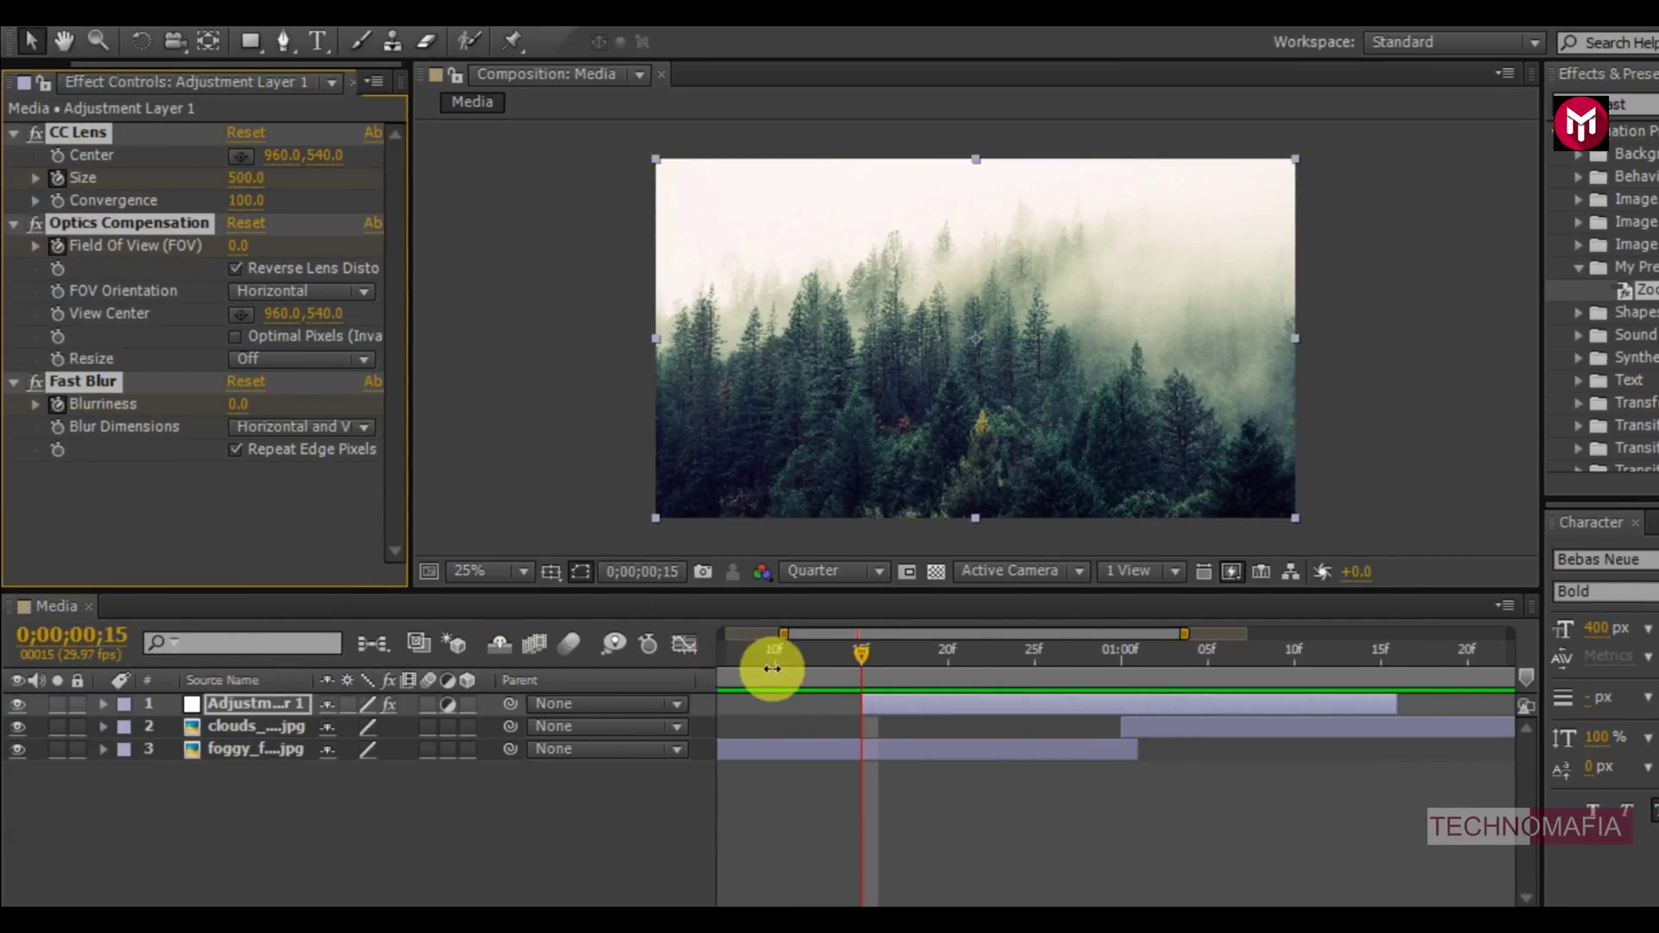
click(860, 652)
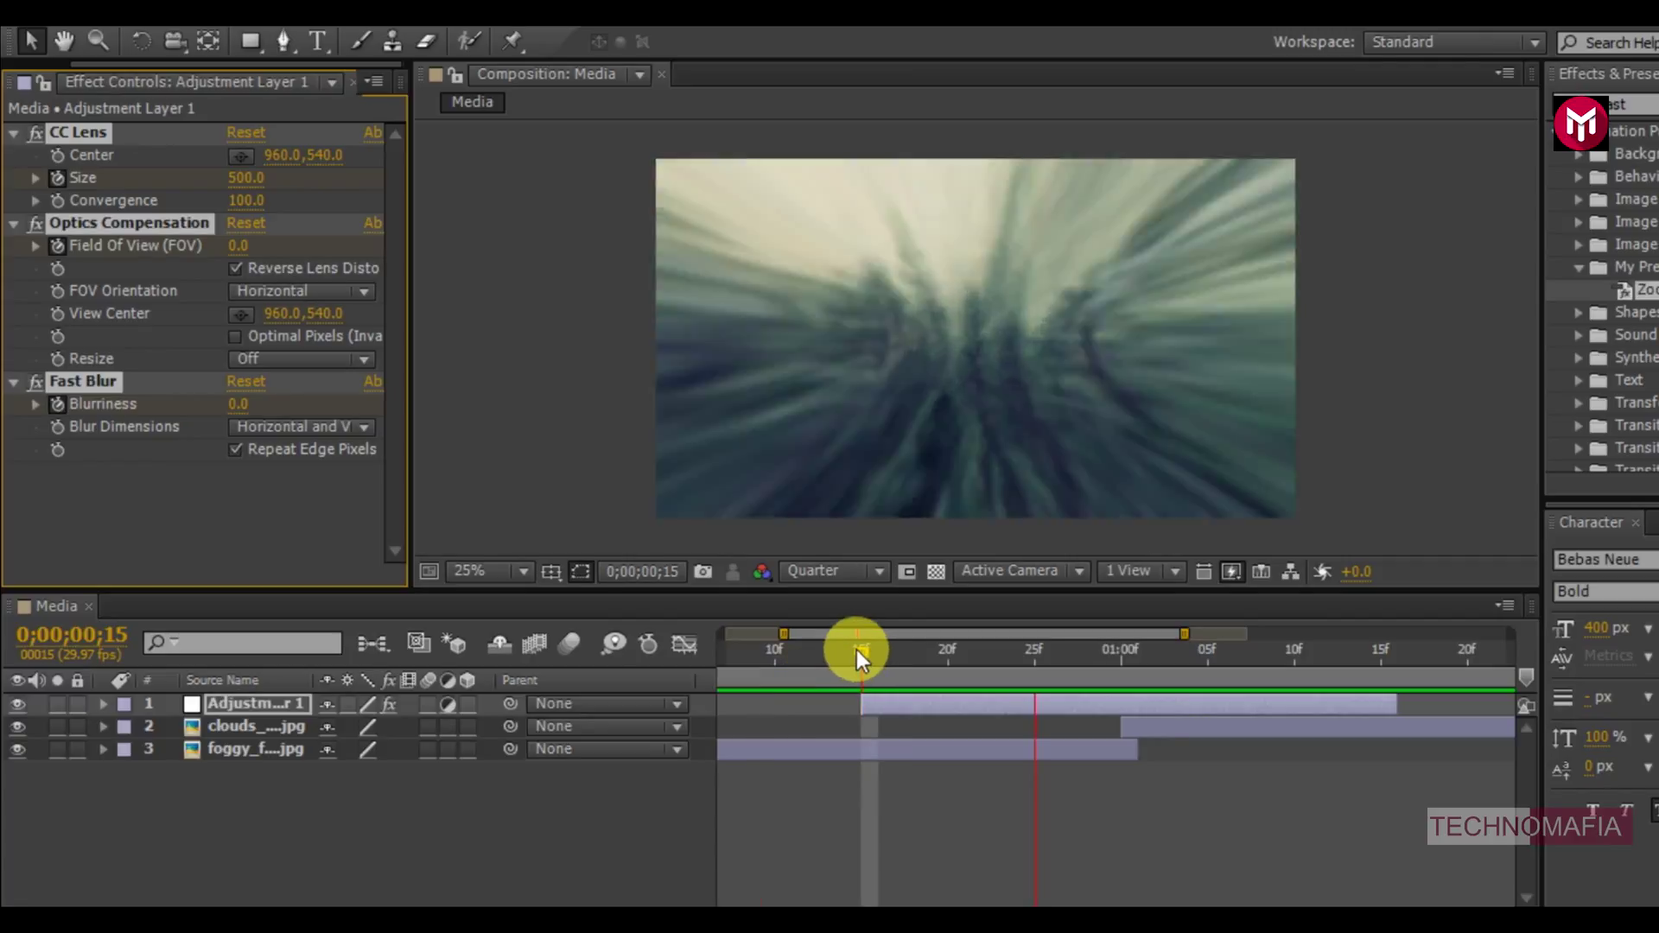